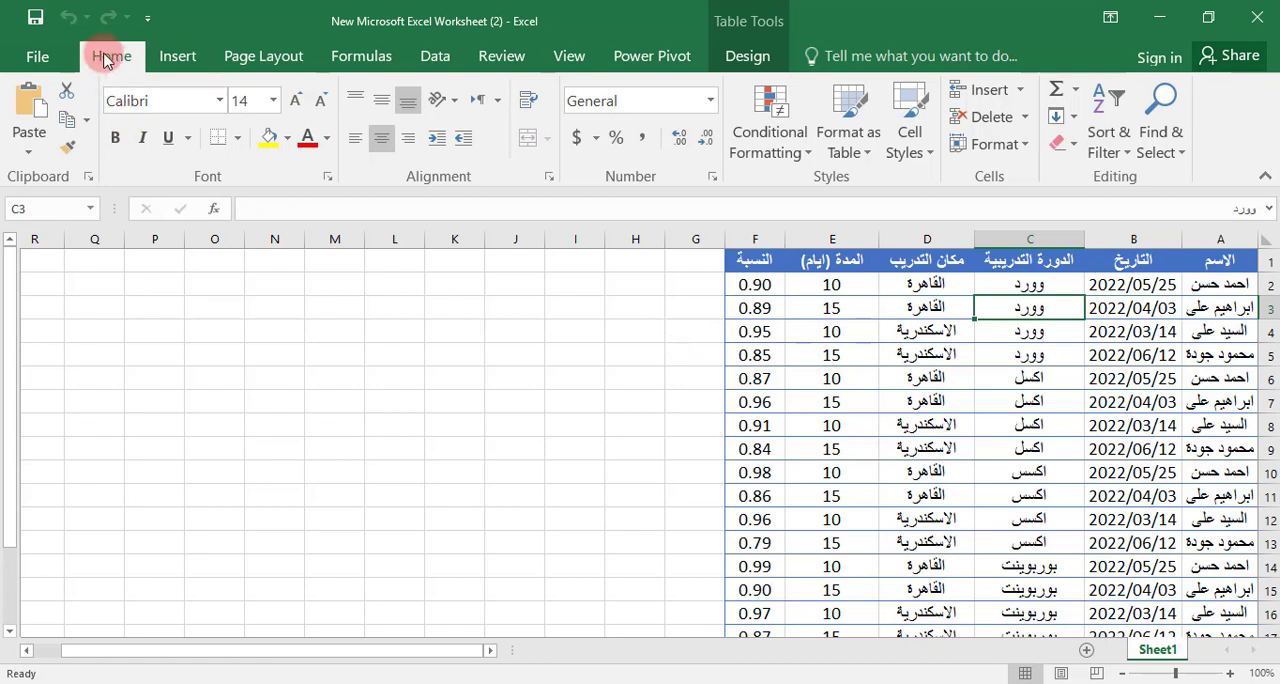
Start creating a PivotTable that uses the training data table, Table2, as its source range
{"action": "left_click", "coordinate": [177, 56]}
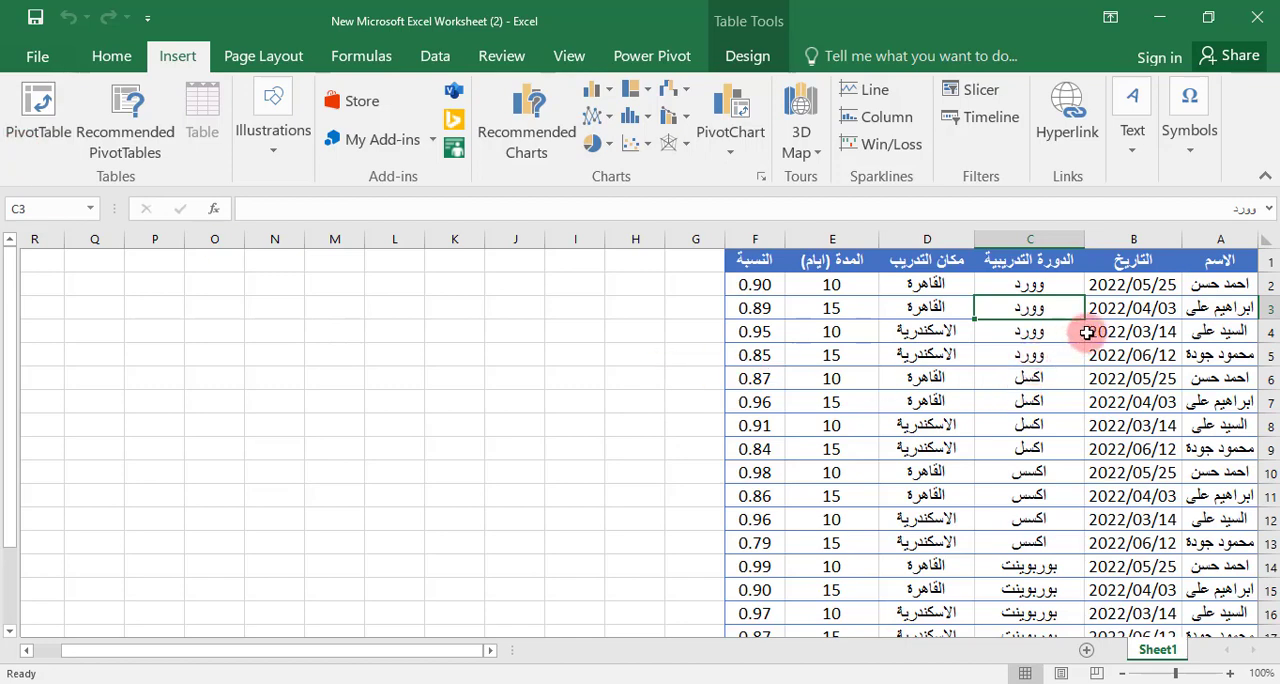
{"action": "scroll", "coordinate": [1126, 368], "scroll_direction": "down", "scroll_amount": 8}
{"action": "scroll", "coordinate": [1126, 370], "scroll_direction": "up", "scroll_amount": 8}
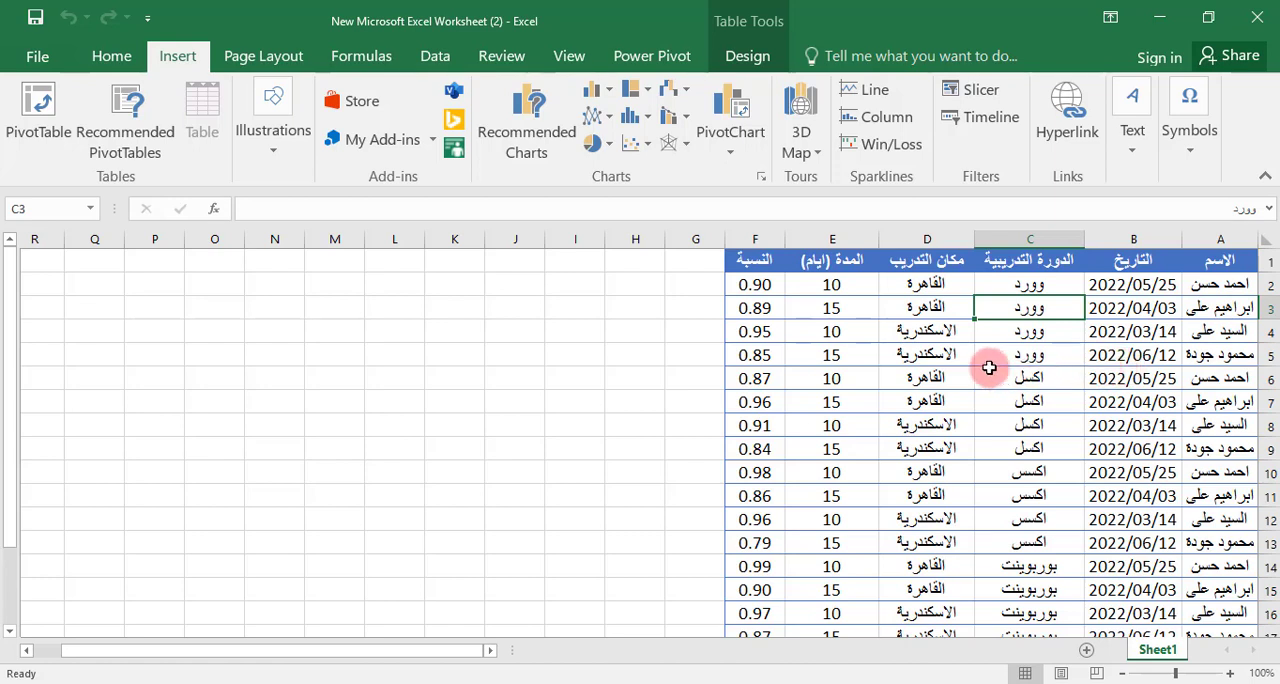
{"action": "left_click", "coordinate": [906, 331]}
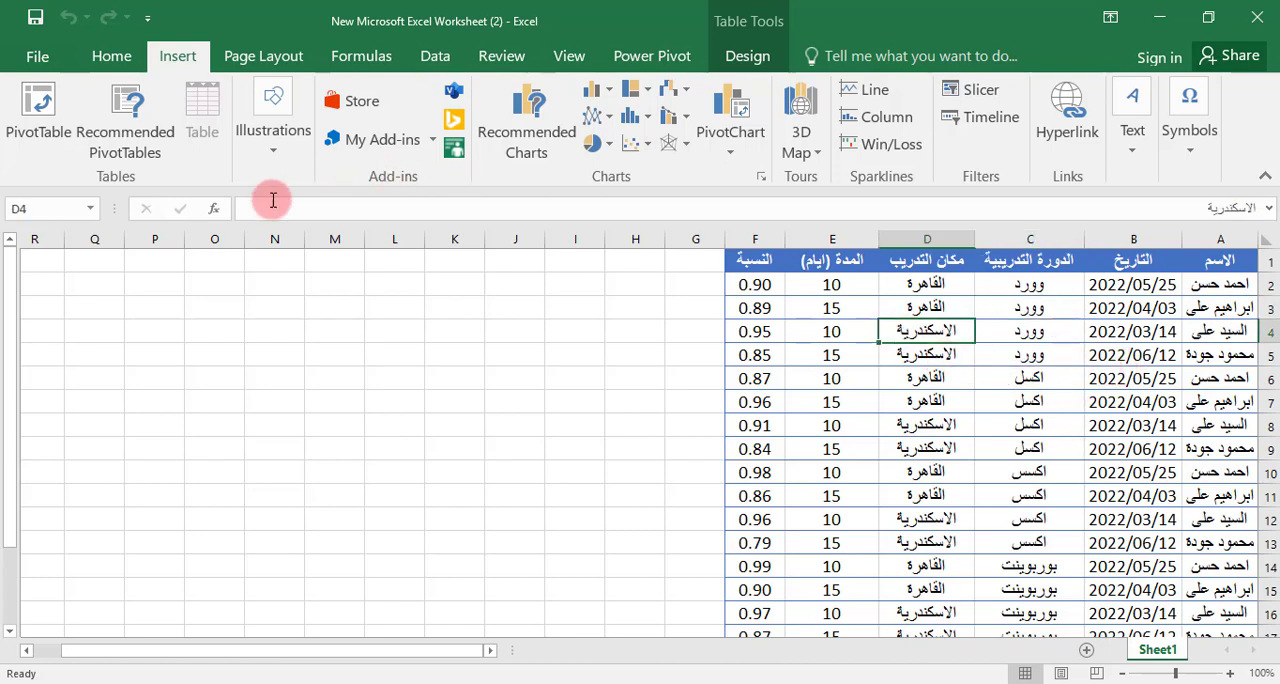
{"action": "left_click", "coordinate": [40, 115]}
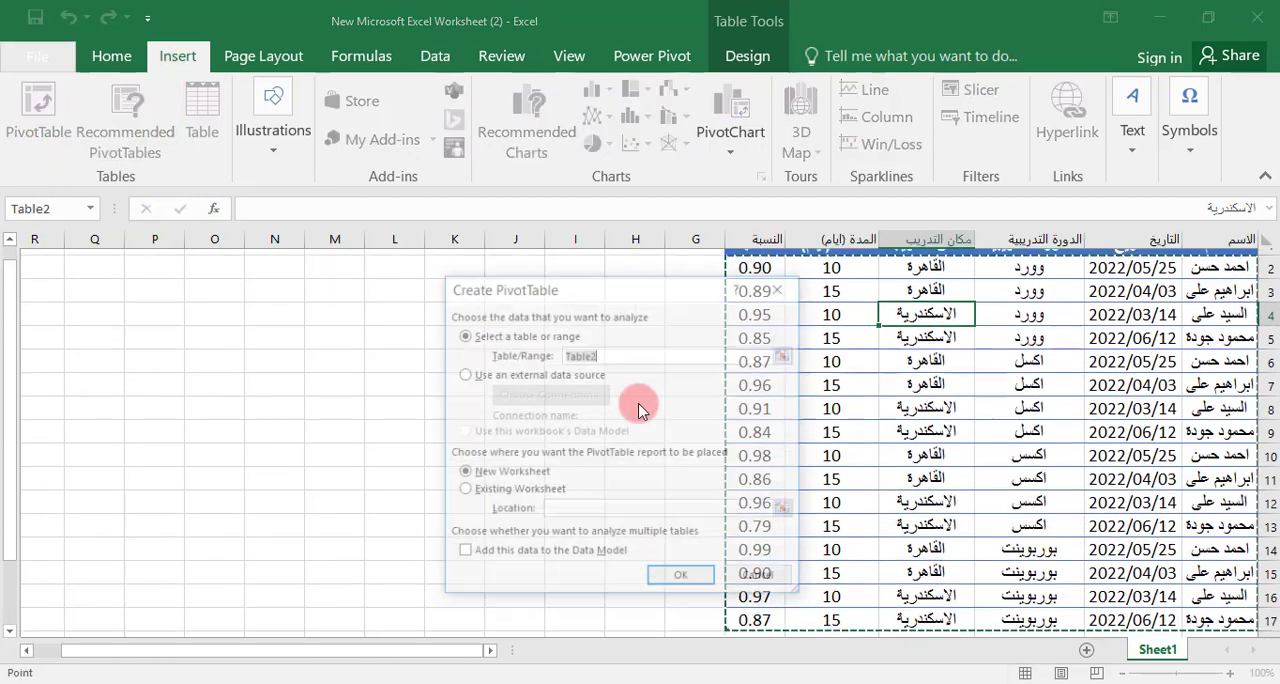
{"action": "scroll", "coordinate": [1171, 466], "scroll_direction": "down", "scroll_amount": 1}
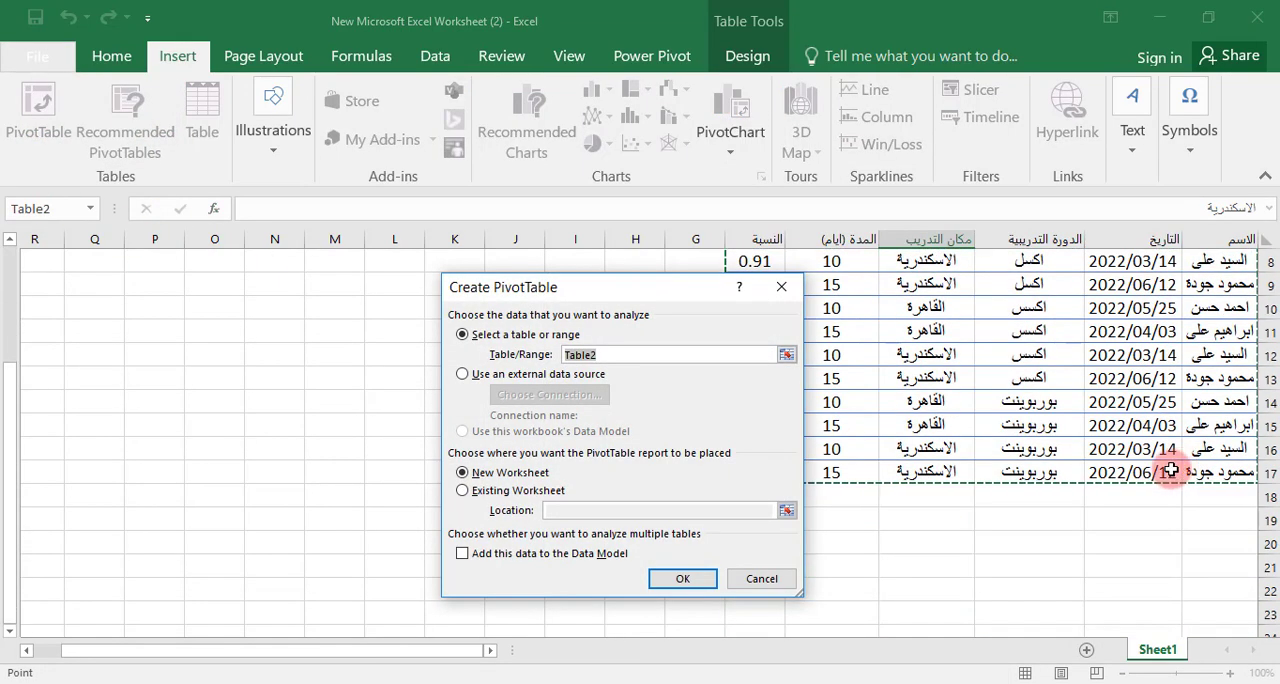
{"action": "scroll", "coordinate": [980, 337], "scroll_direction": "up", "scroll_amount": 2}
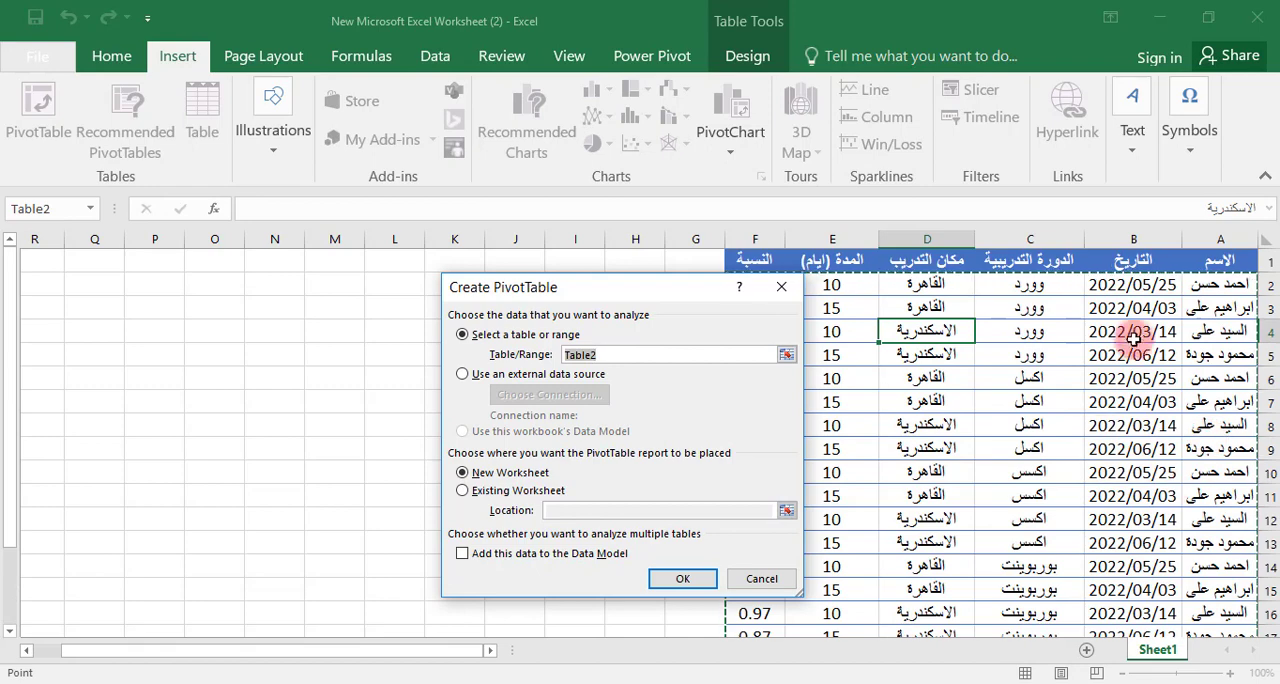
{"action": "left_click", "coordinate": [1207, 262]}
{"action": "left_click_drag", "start_coordinate": [1212, 262], "coordinate": [748, 562]}
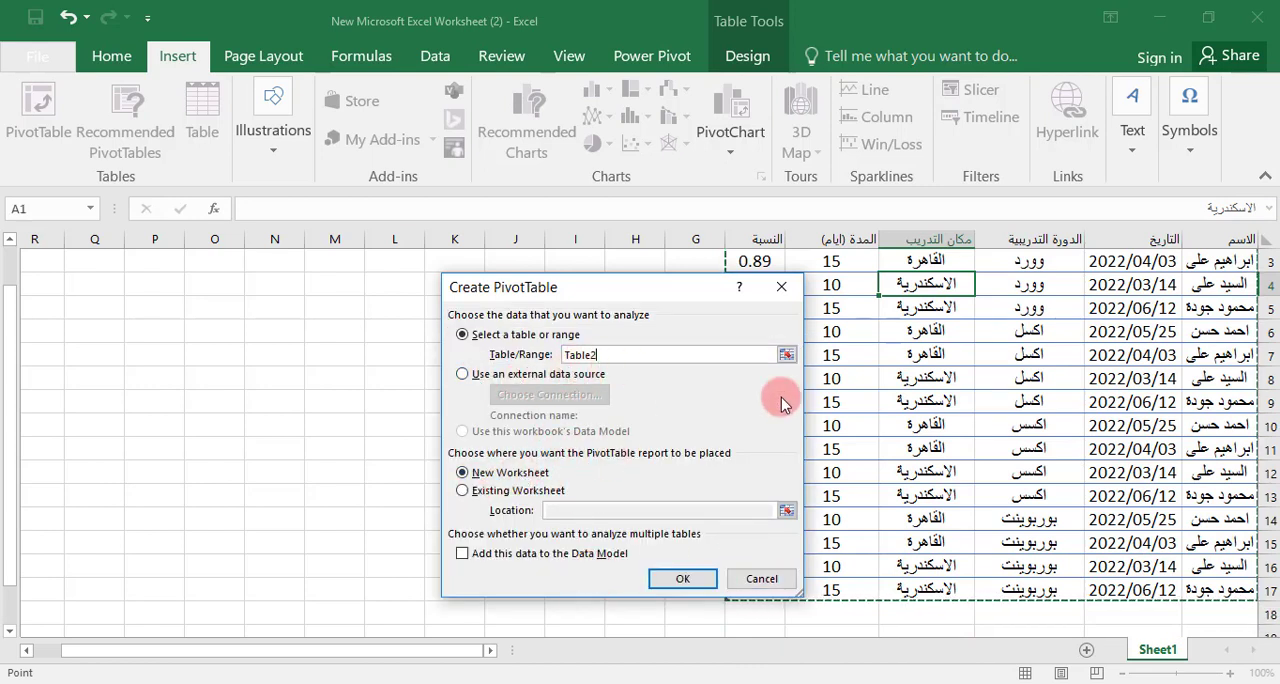
{"action": "left_click", "coordinate": [463, 373]}
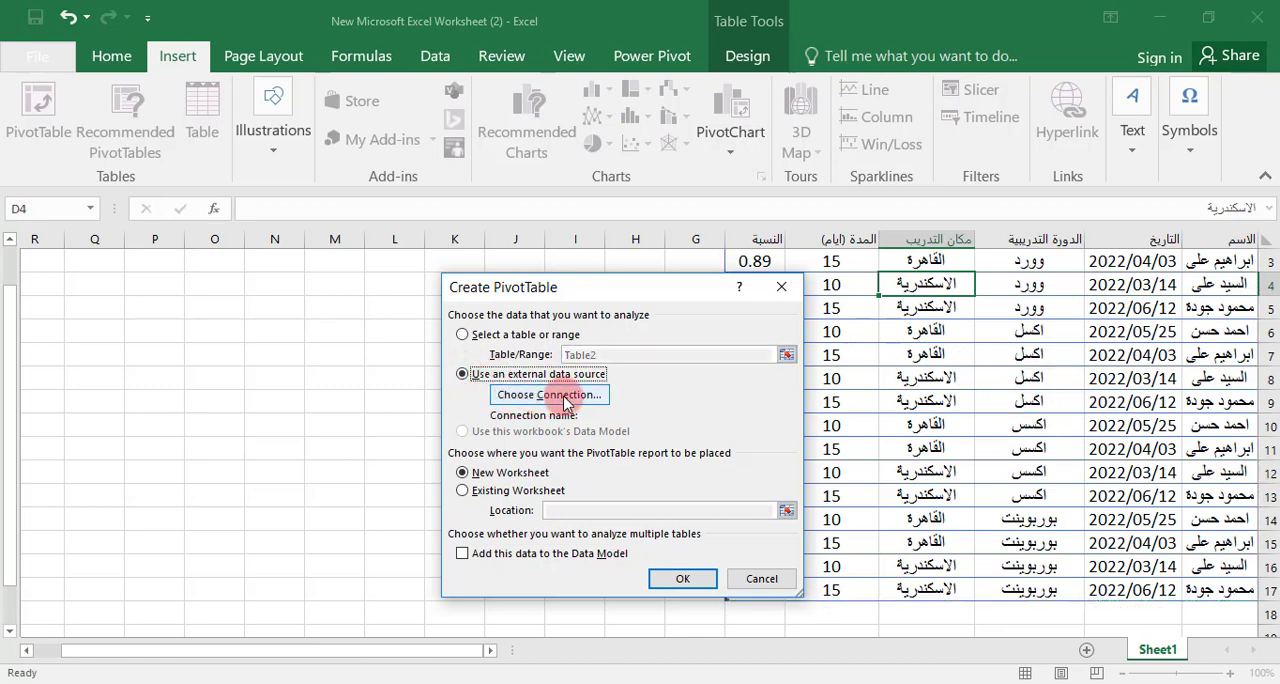
{"action": "left_click", "coordinate": [517, 403]}
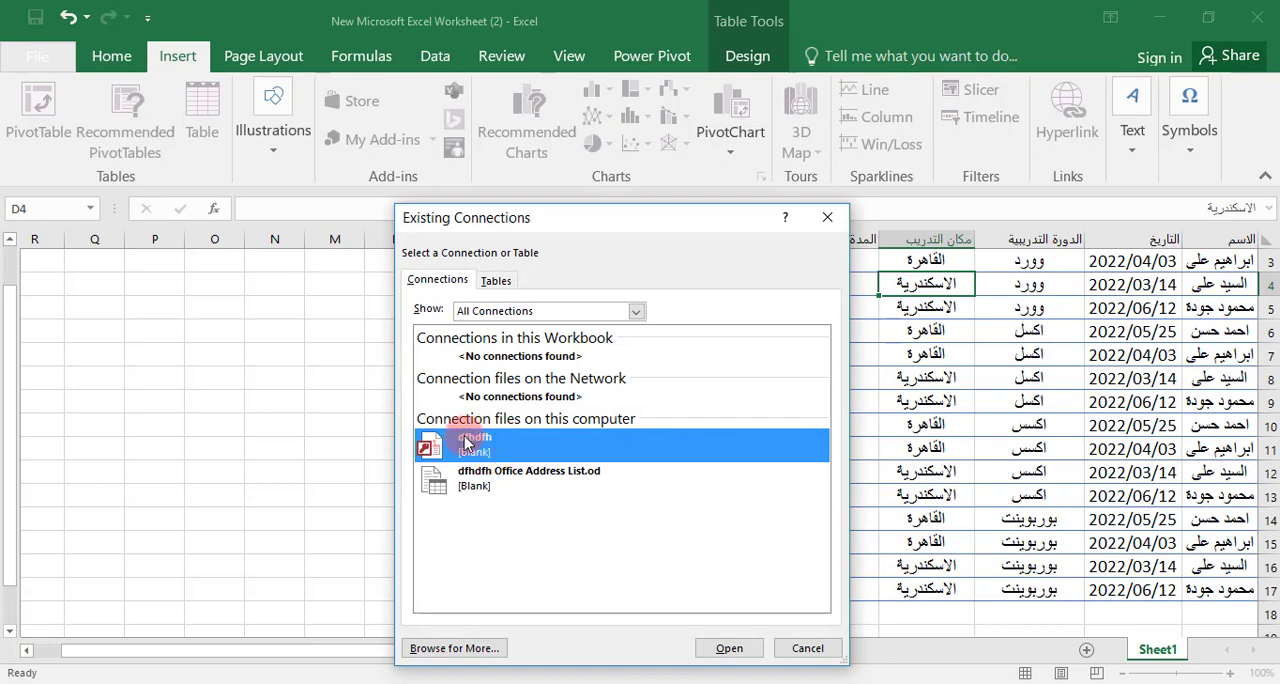
{"action": "left_click", "coordinate": [808, 647]}
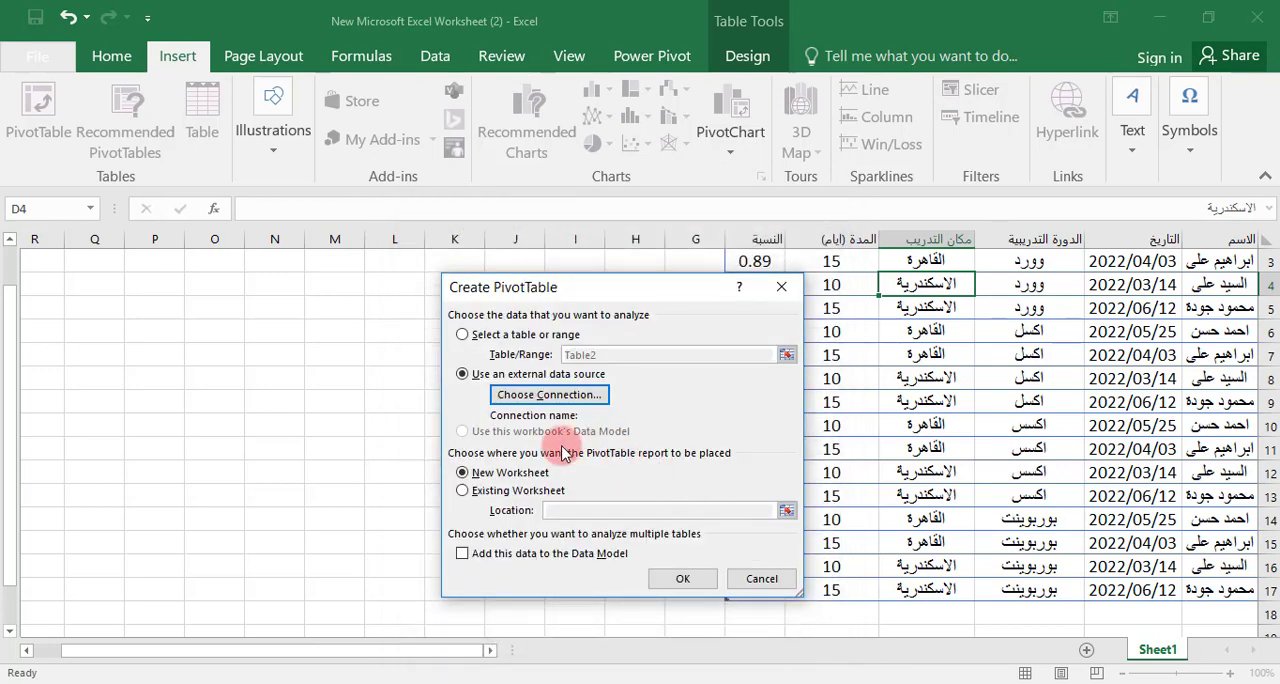
{"action": "left_click", "coordinate": [463, 334]}
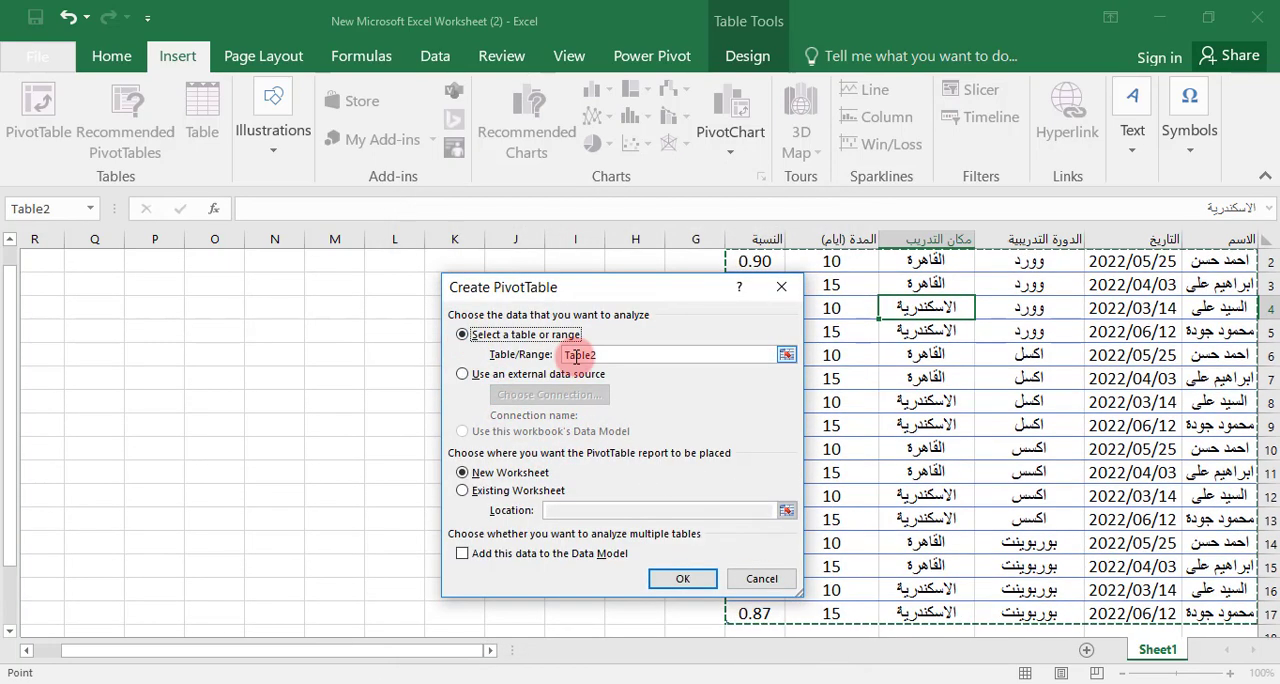
Place the PivotTable report on a new worksheet and create it
{"action": "scroll", "coordinate": [1100, 424], "scroll_direction": "up", "scroll_amount": 1}
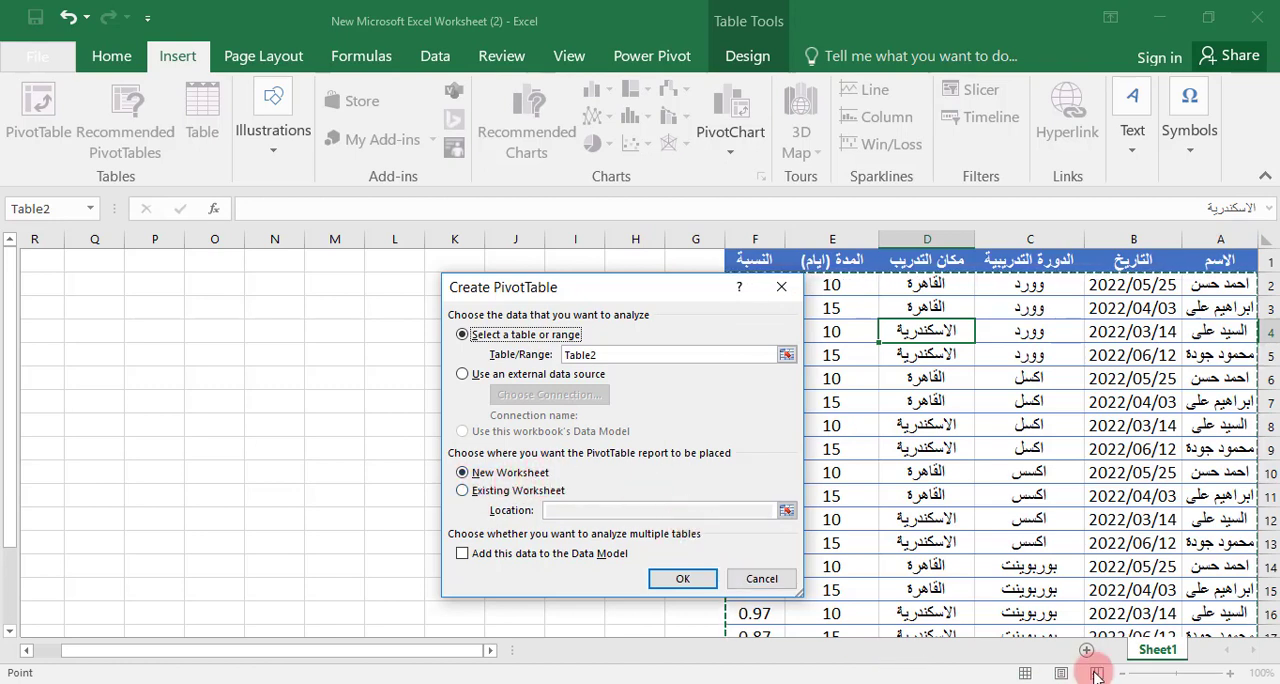
{"action": "left_click", "coordinate": [473, 492]}
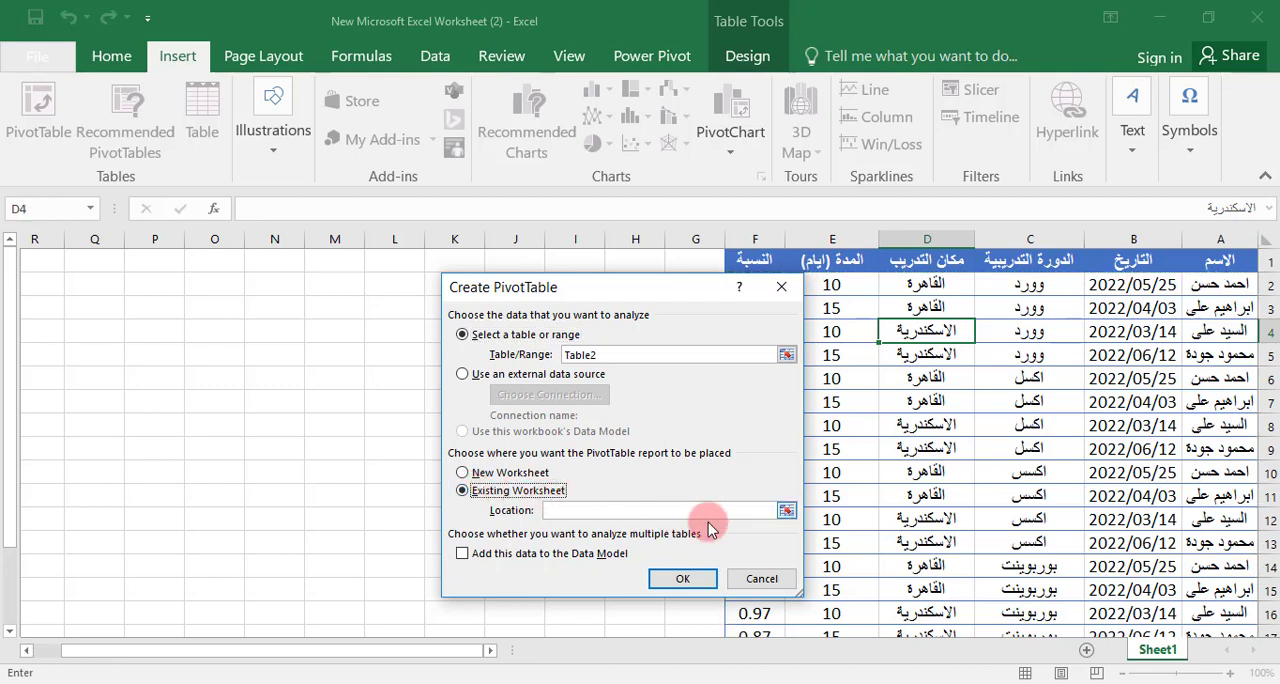
{"action": "left_click", "coordinate": [463, 474]}
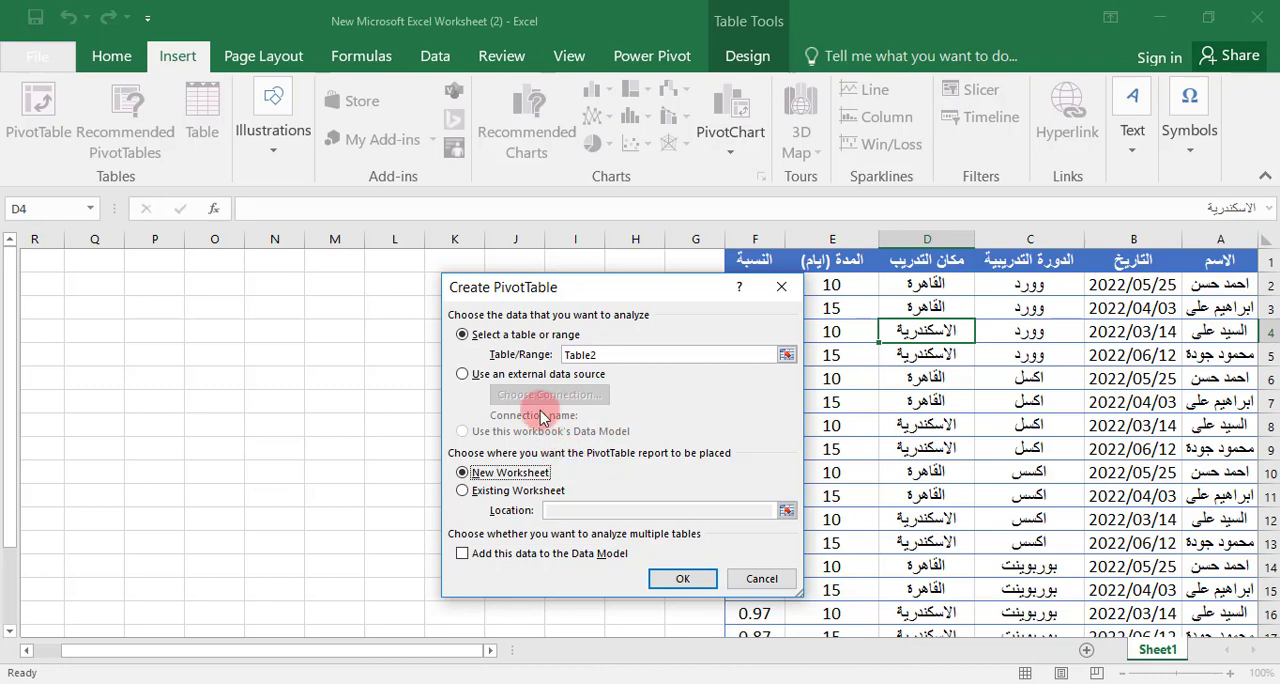
{"action": "left_click", "coordinate": [678, 583]}
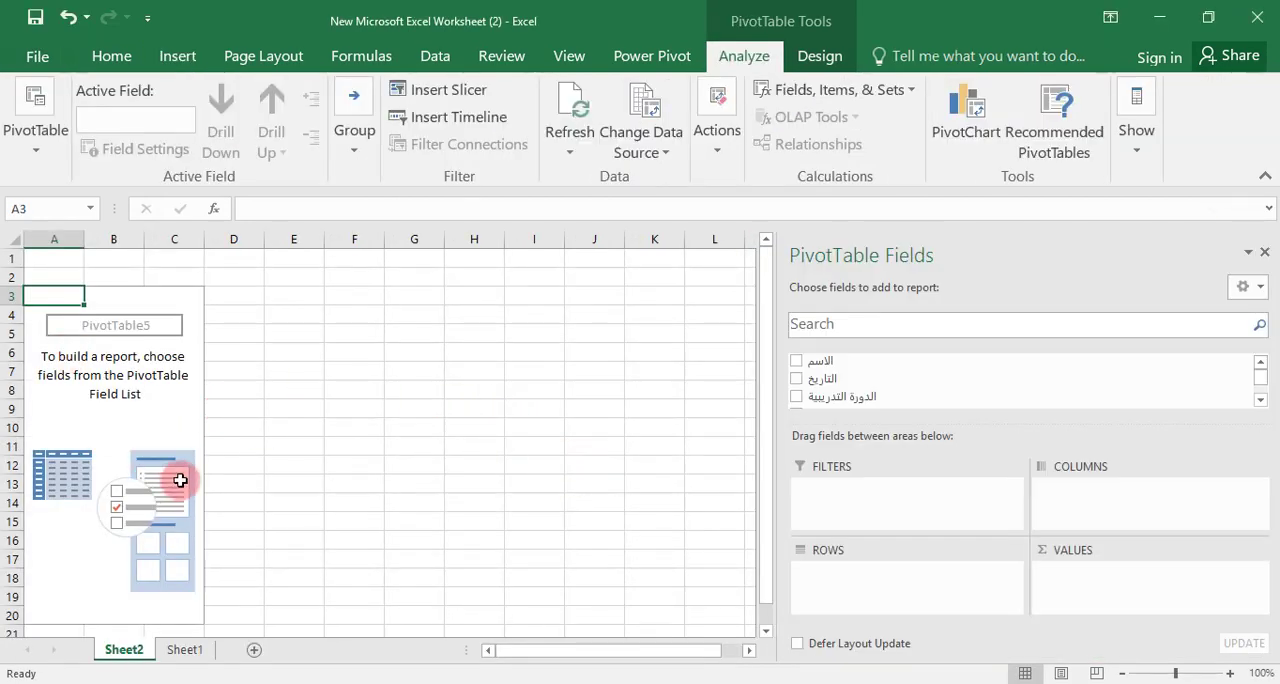
Add the الاسم field to the rows of the empty PivotTable
{"action": "left_click", "coordinate": [89, 390]}
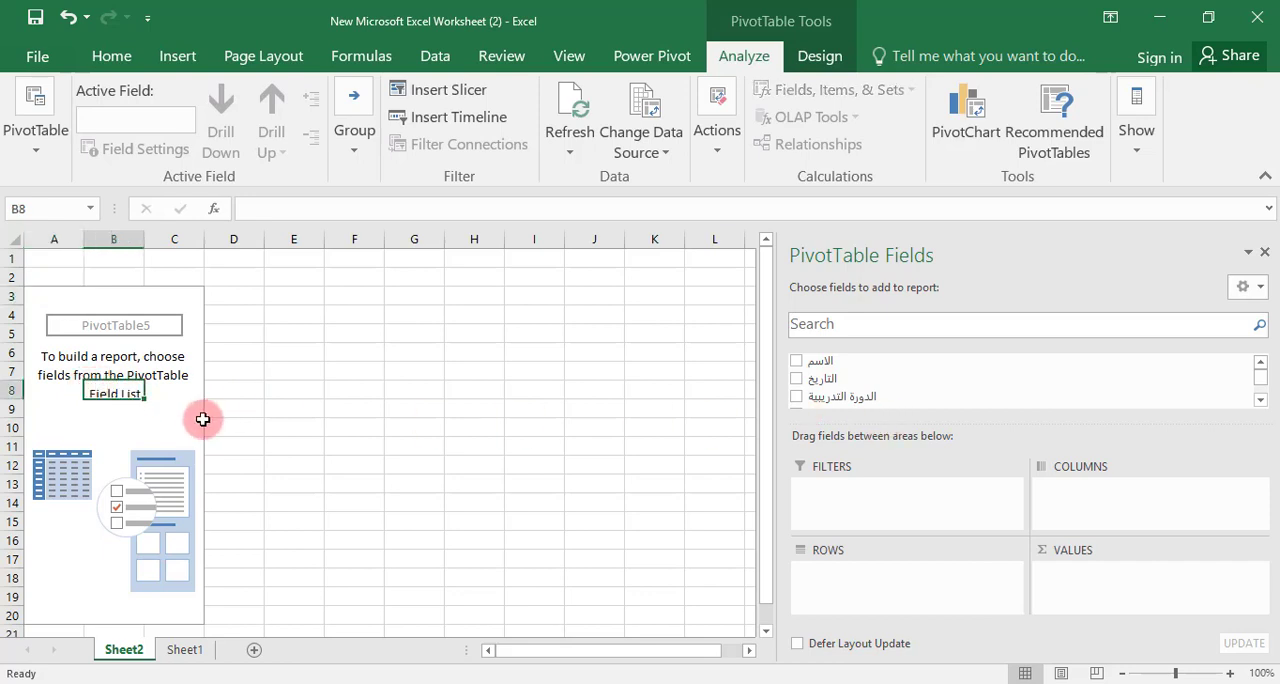
{"action": "left_click", "coordinate": [155, 424]}
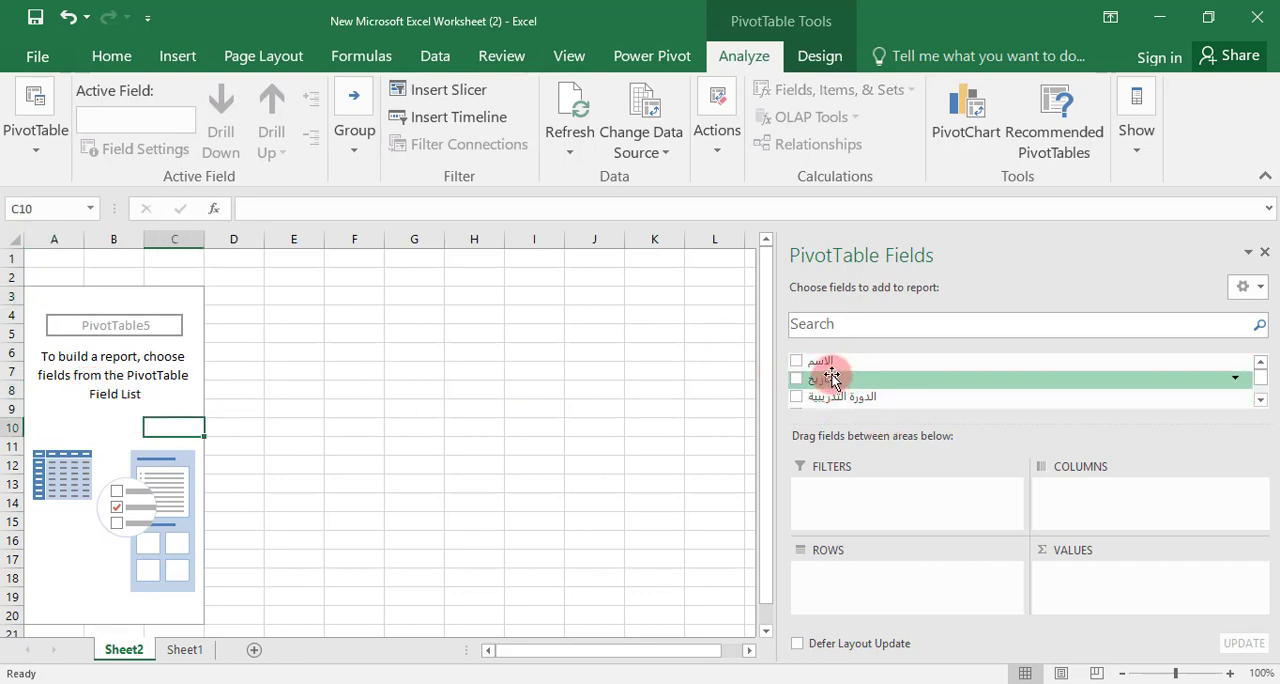
{"action": "scroll", "coordinate": [825, 375], "scroll_direction": "down", "scroll_amount": 3}
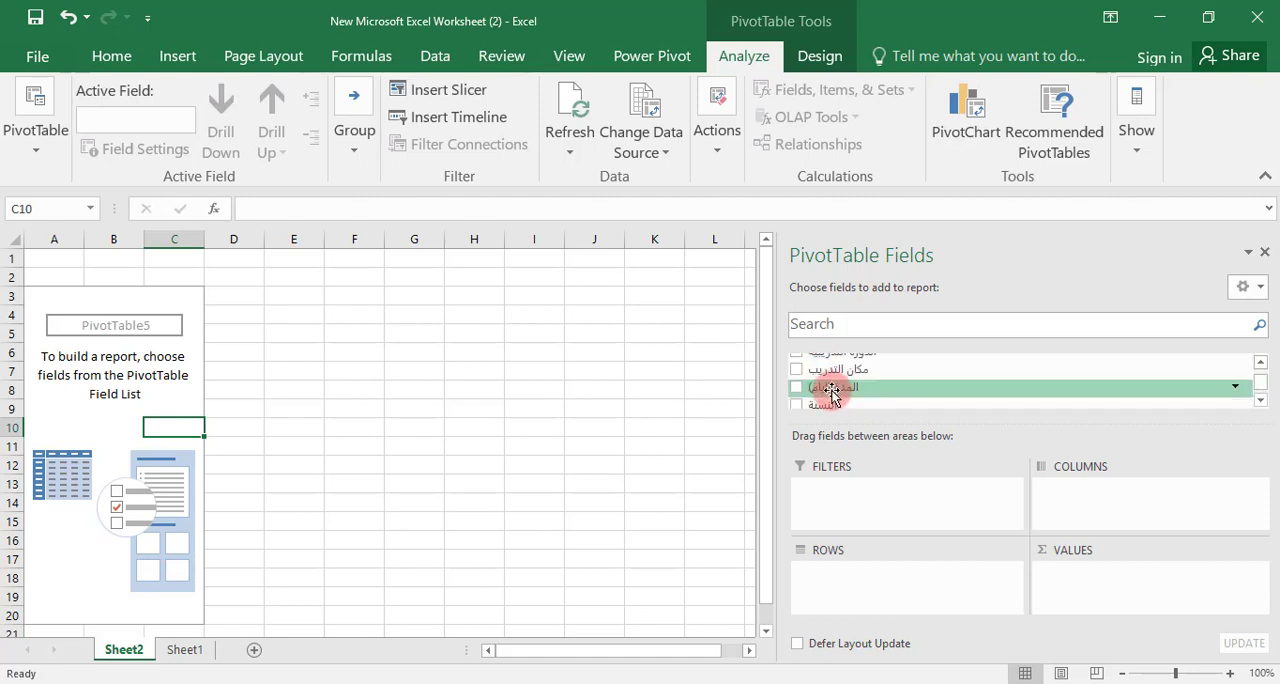
{"action": "scroll", "coordinate": [840, 385], "scroll_direction": "up", "scroll_amount": 3}
{"action": "scroll", "coordinate": [880, 365], "scroll_direction": "down", "scroll_amount": 3}
{"action": "scroll", "coordinate": [829, 383], "scroll_direction": "up", "scroll_amount": 3}
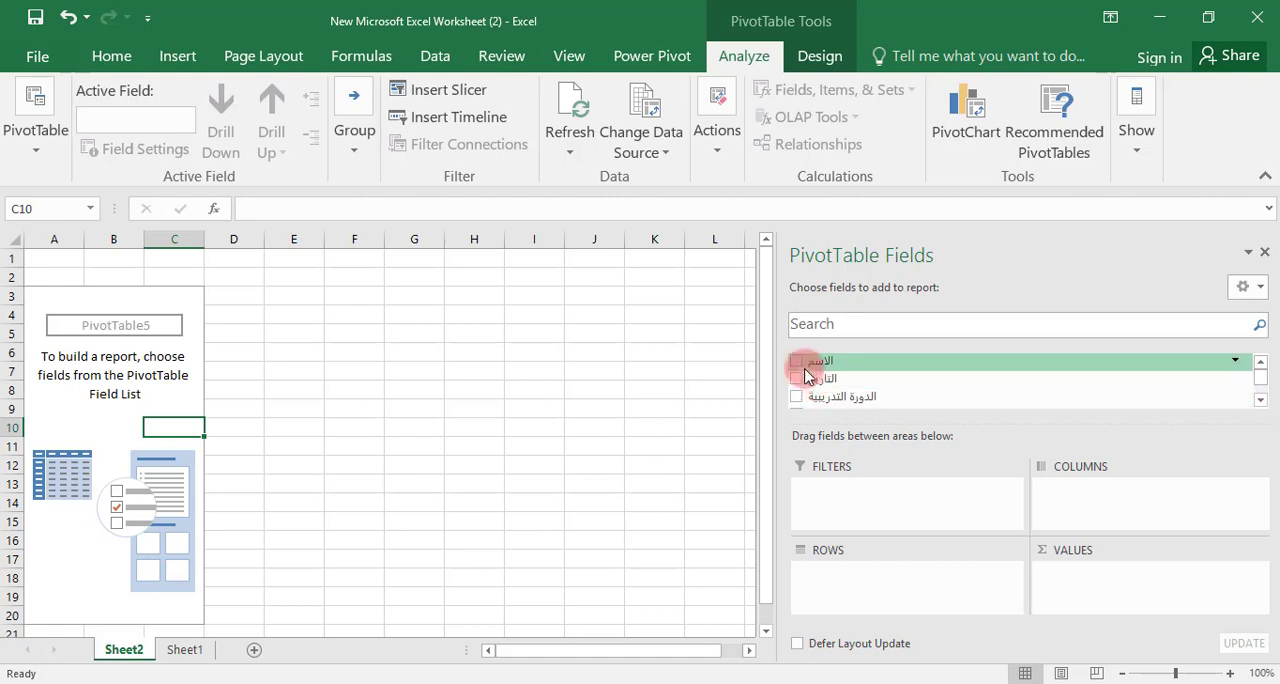
{"action": "left_click", "coordinate": [797, 361]}
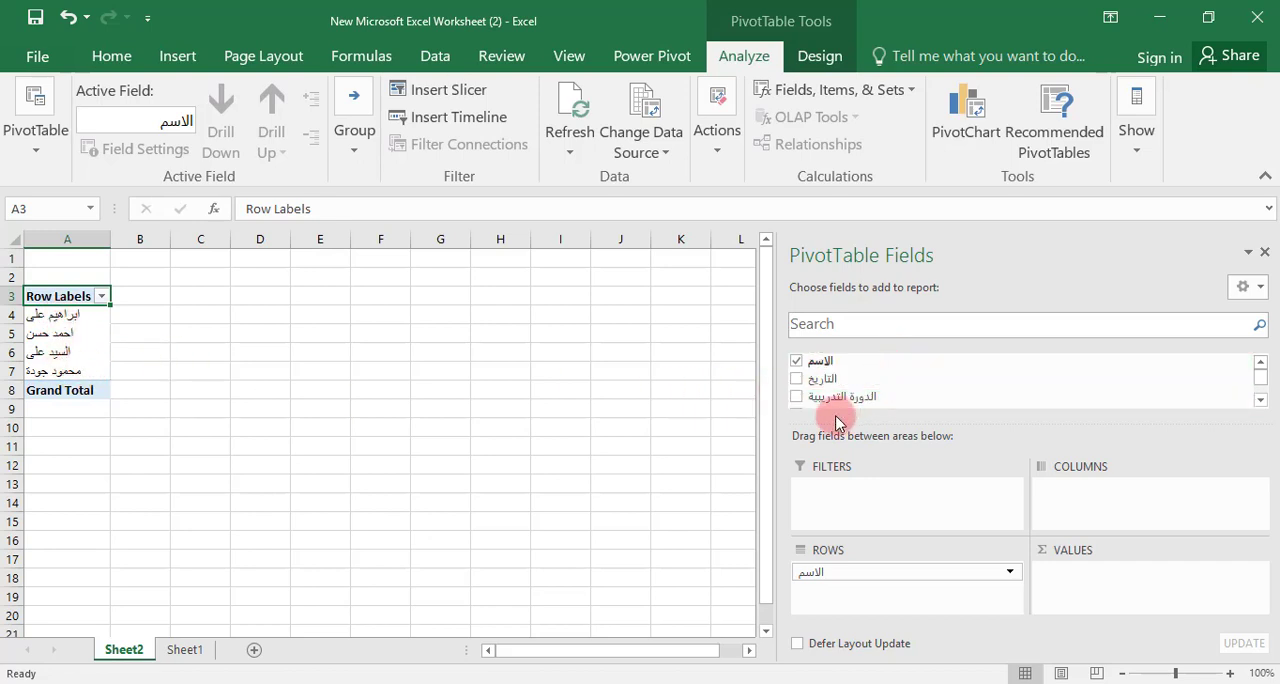
Add the التاريخ field to the PivotTable rows, then expand and collapse the Apr group to check its dates
{"action": "left_click", "coordinate": [797, 380]}
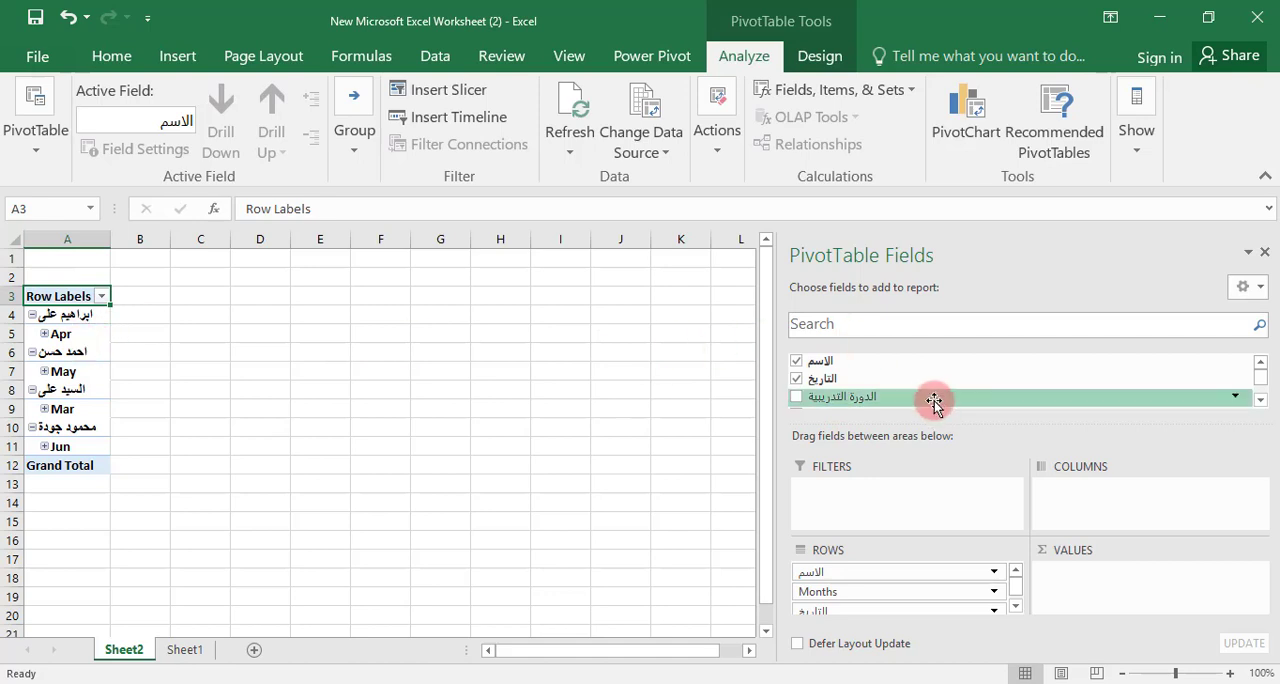
{"action": "scroll", "coordinate": [930, 395], "scroll_direction": "down", "scroll_amount": 3}
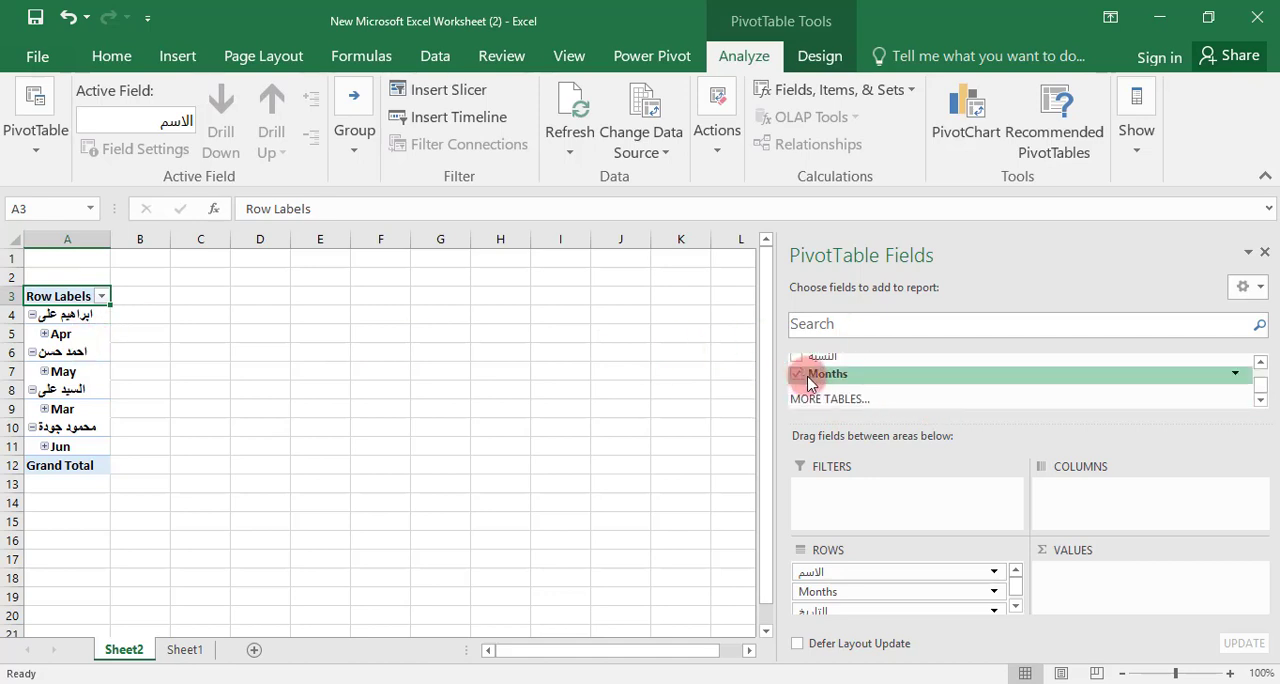
{"action": "scroll", "coordinate": [834, 371], "scroll_direction": "up", "scroll_amount": 3}
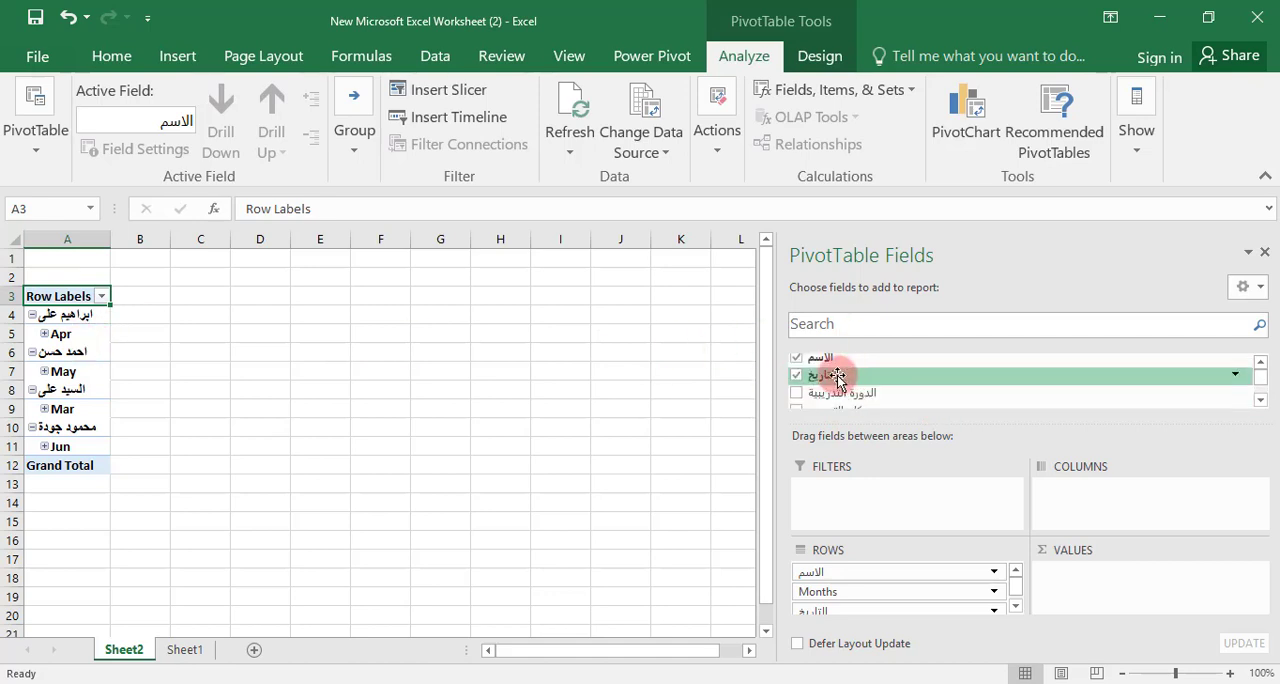
{"action": "left_click", "coordinate": [44, 334]}
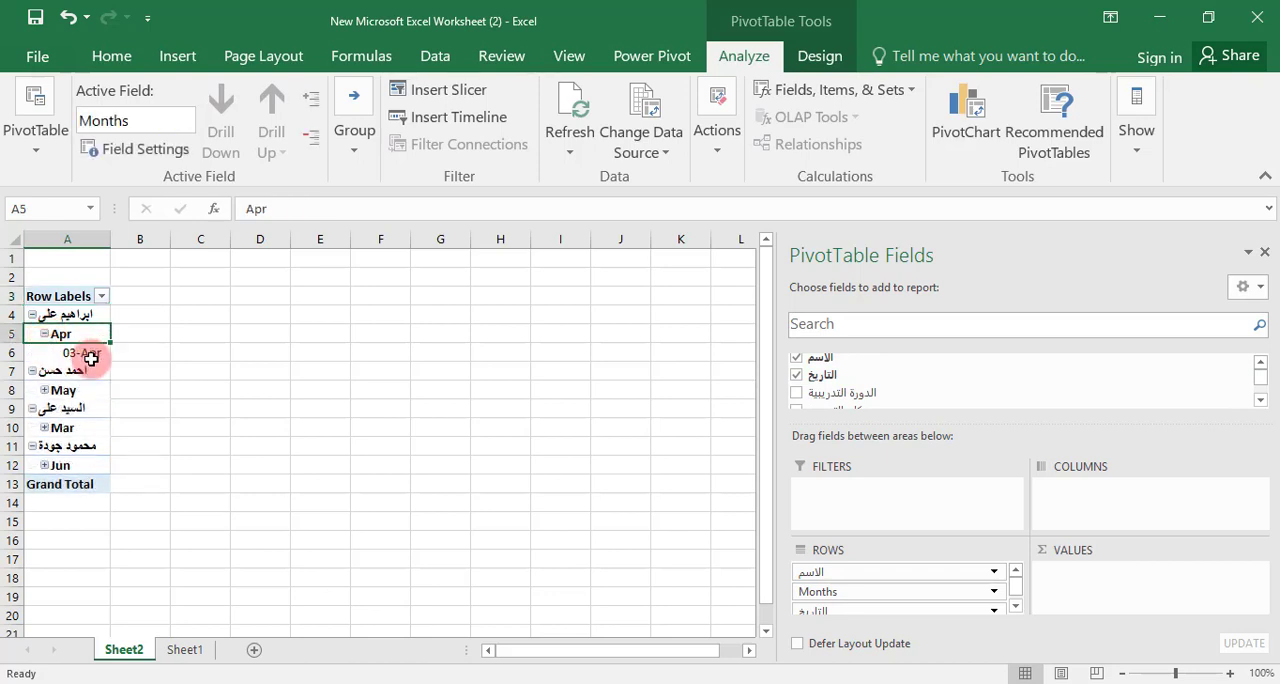
{"action": "left_click", "coordinate": [44, 334]}
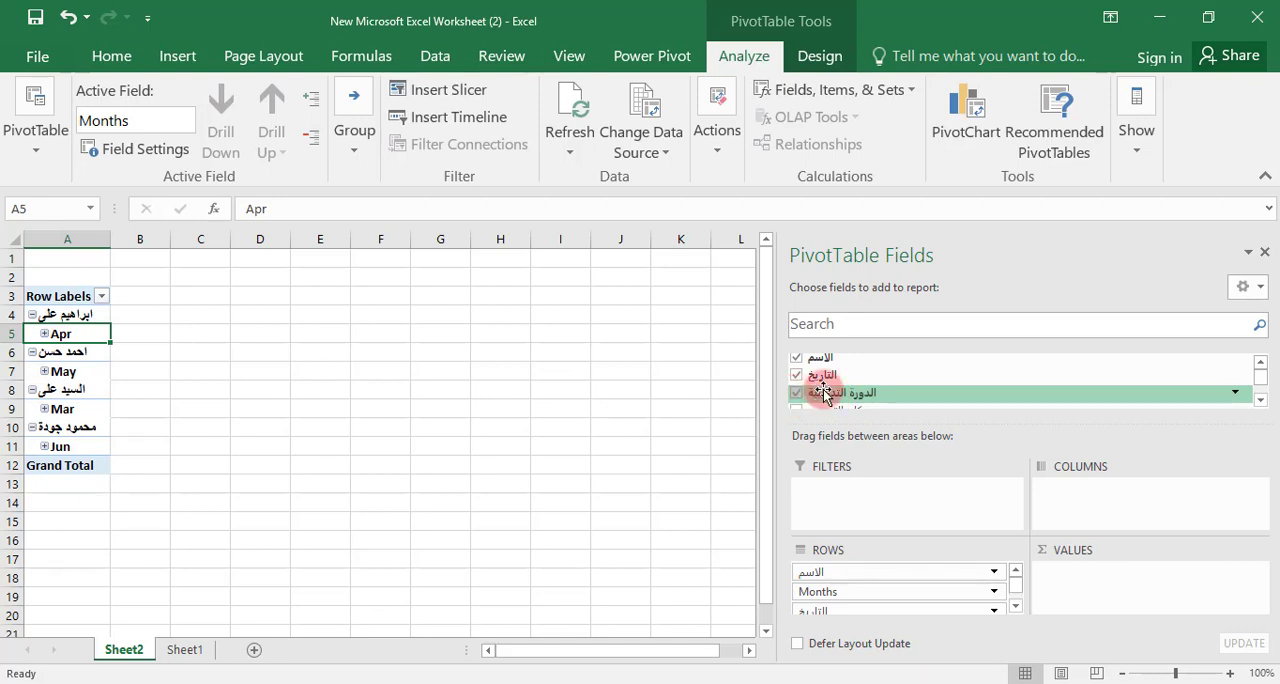
Add the الدورة التدريبية, مكان التدريب and المدة (ايام) fields to the PivotTable
{"action": "scroll", "coordinate": [862, 382], "scroll_direction": "down", "scroll_amount": 1}
{"action": "scroll", "coordinate": [861, 384], "scroll_direction": "up", "scroll_amount": 1}
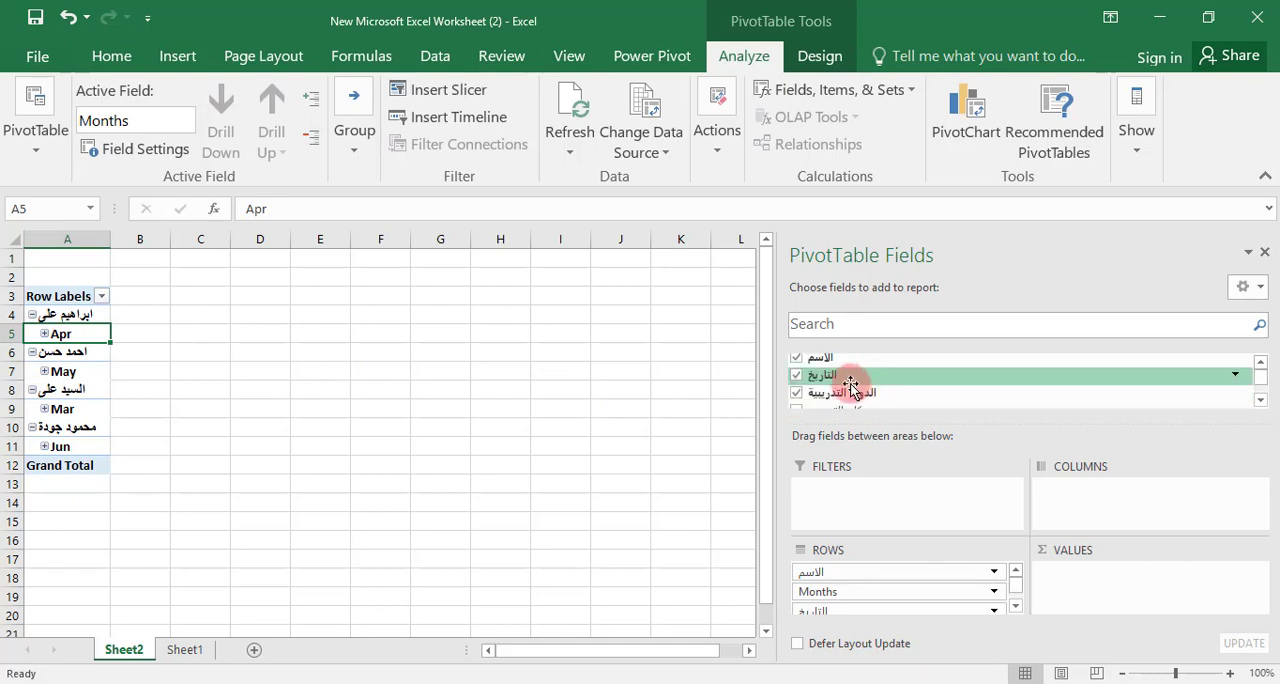
{"action": "scroll", "coordinate": [851, 387], "scroll_direction": "down", "scroll_amount": 1}
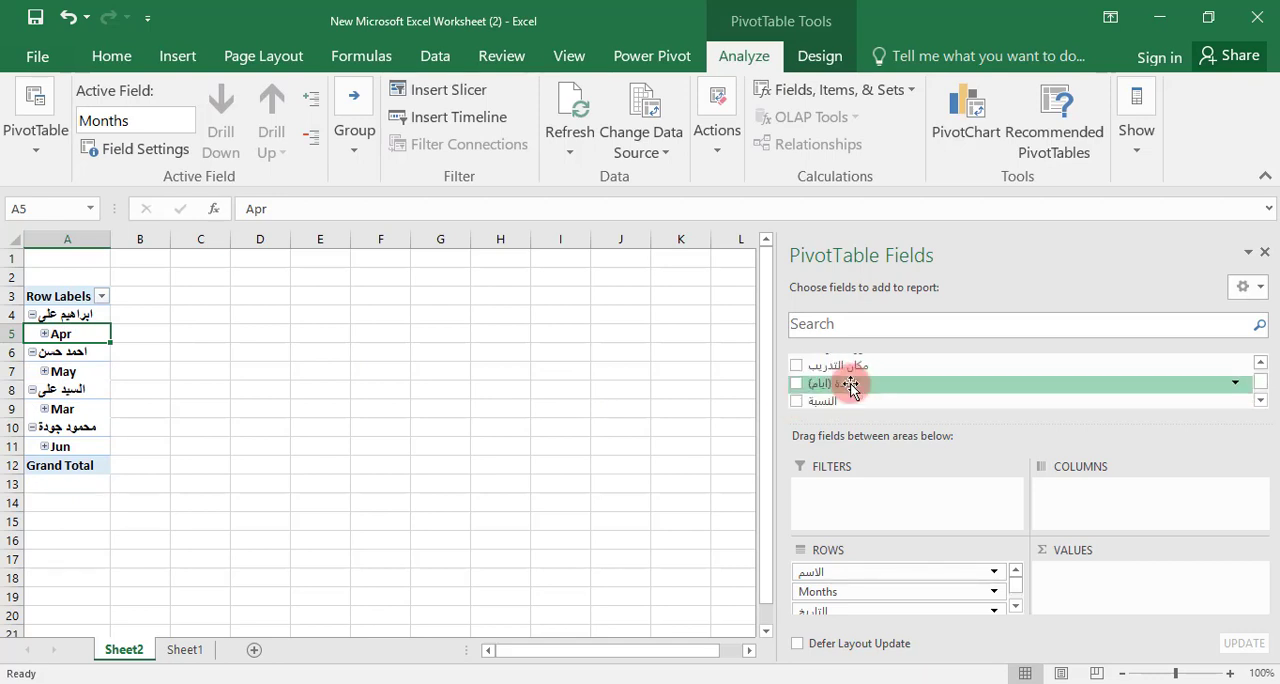
{"action": "left_click", "coordinate": [797, 385]}
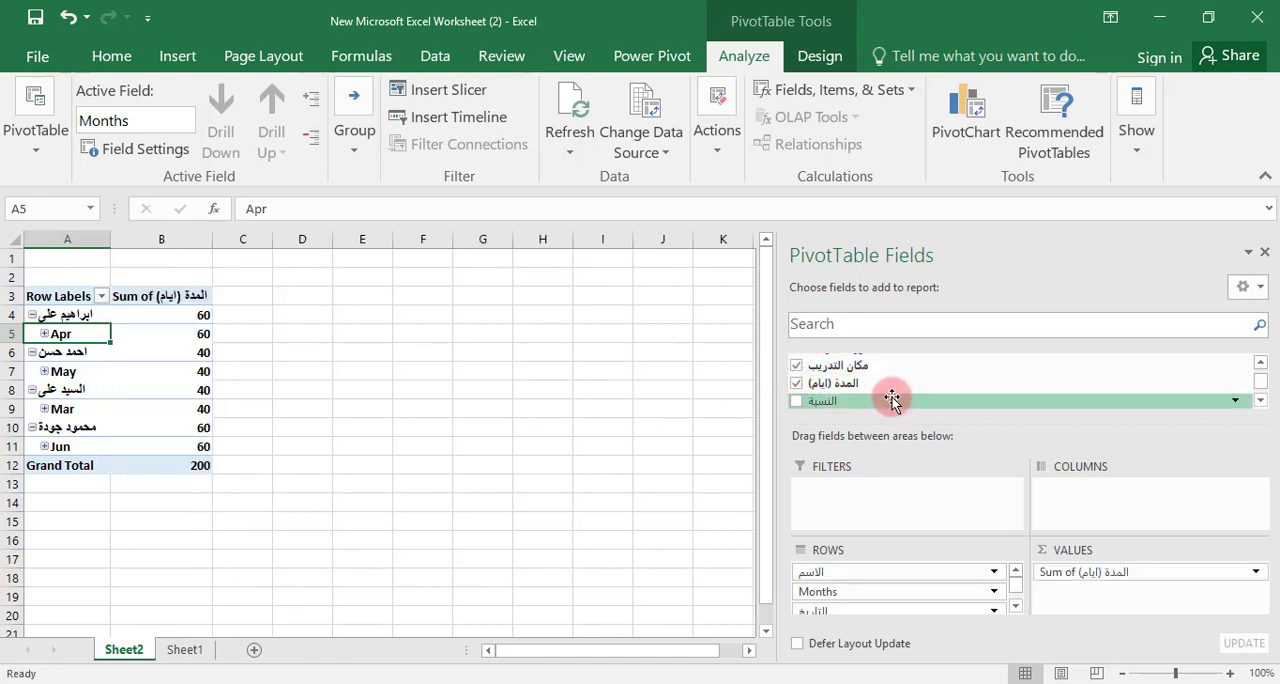
Remove the التاريخ field with its month grouping and the مكان التدريب field from the PivotTable
{"action": "scroll", "coordinate": [892, 400], "scroll_direction": "down", "scroll_amount": 1}
{"action": "scroll", "coordinate": [892, 400], "scroll_direction": "up", "scroll_amount": 2}
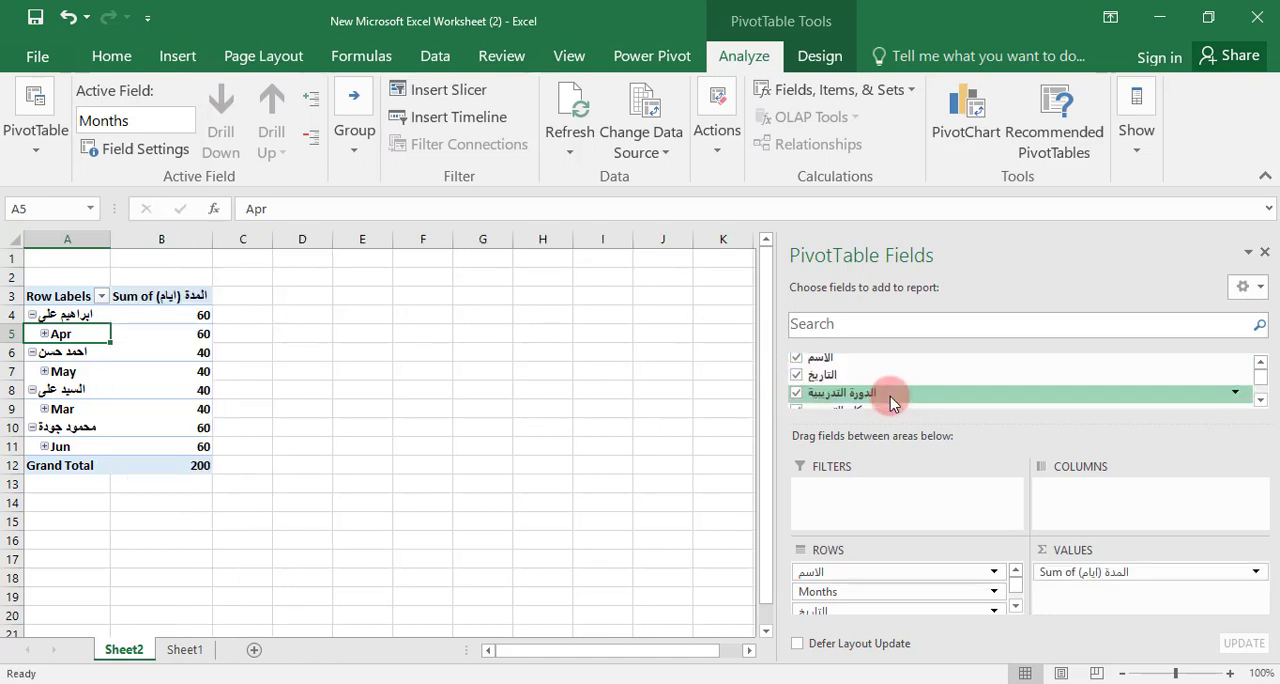
{"action": "left_click", "coordinate": [797, 378]}
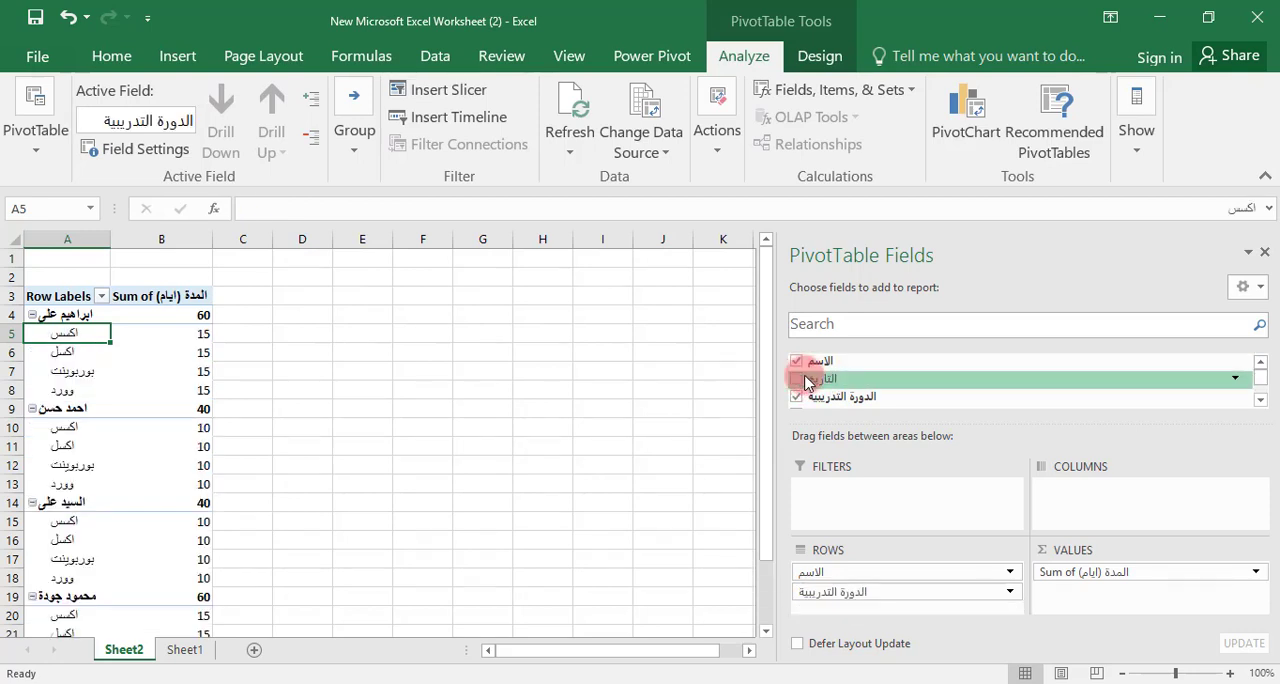
Add the مكان التدريب field to the PivotTable rows and the النسبة field to its values
{"action": "scroll", "coordinate": [822, 400], "scroll_direction": "down", "scroll_amount": 1}
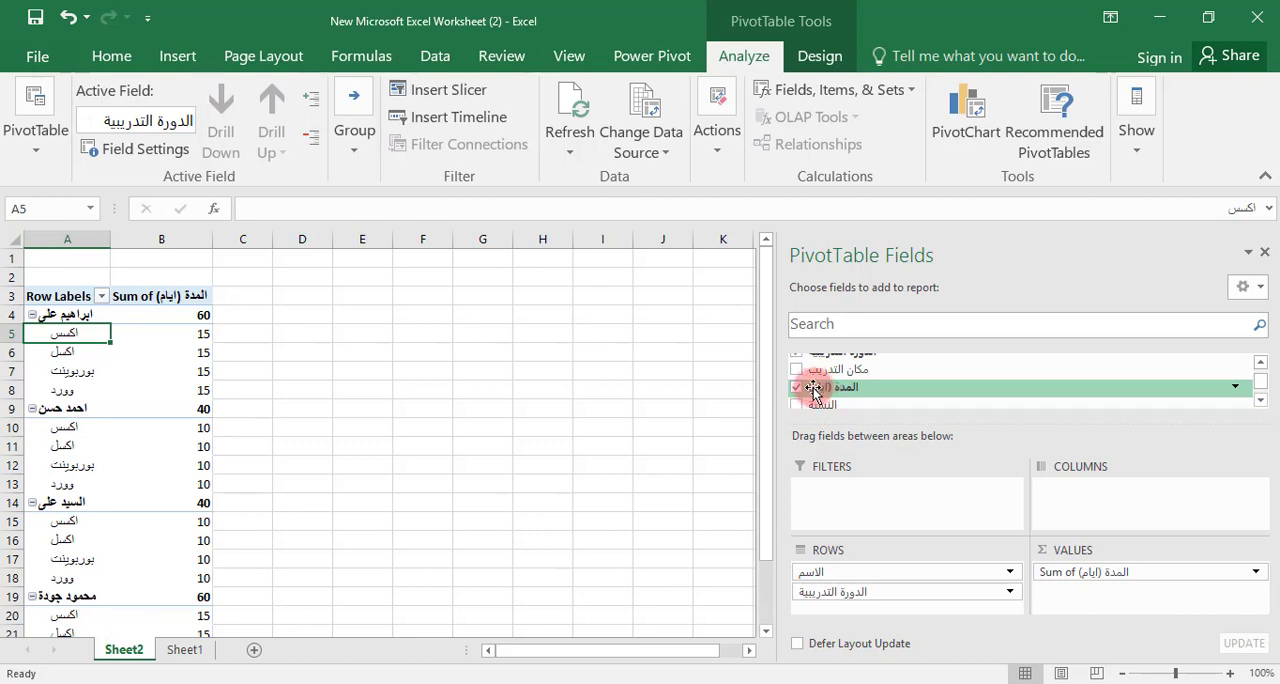
{"action": "left_click", "coordinate": [797, 371]}
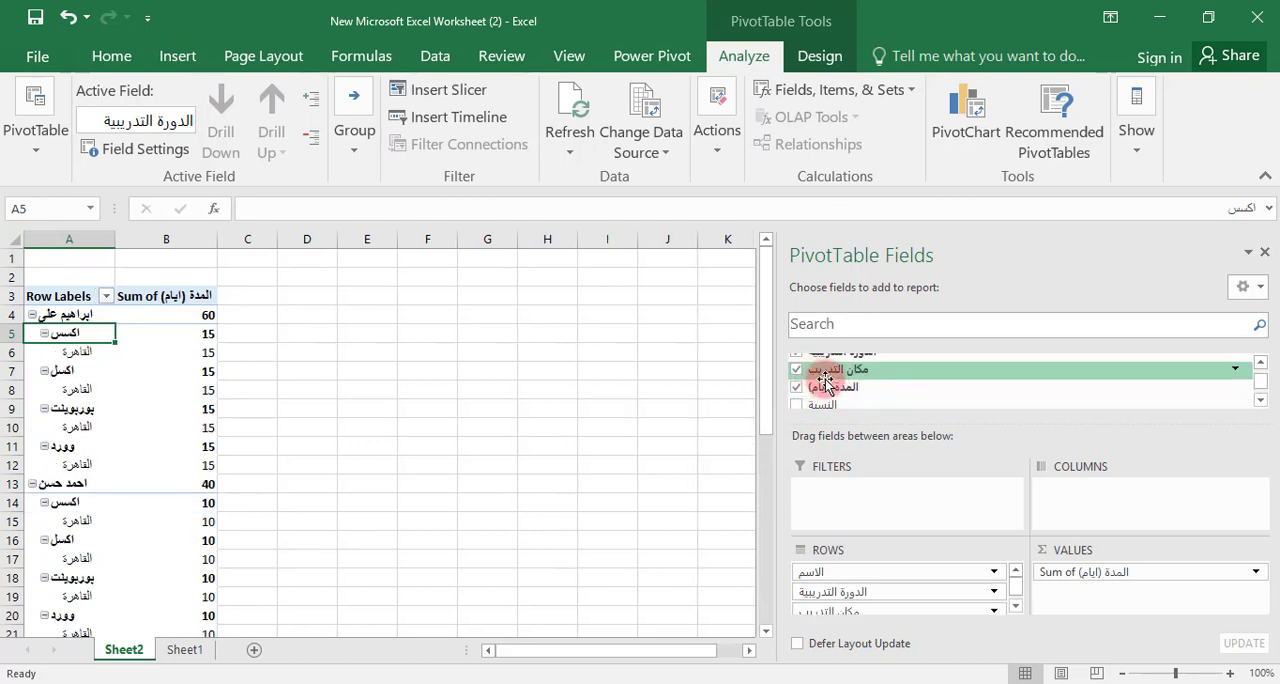
{"action": "scroll", "coordinate": [844, 379], "scroll_direction": "down", "scroll_amount": 1}
{"action": "scroll", "coordinate": [844, 379], "scroll_direction": "up", "scroll_amount": 1}
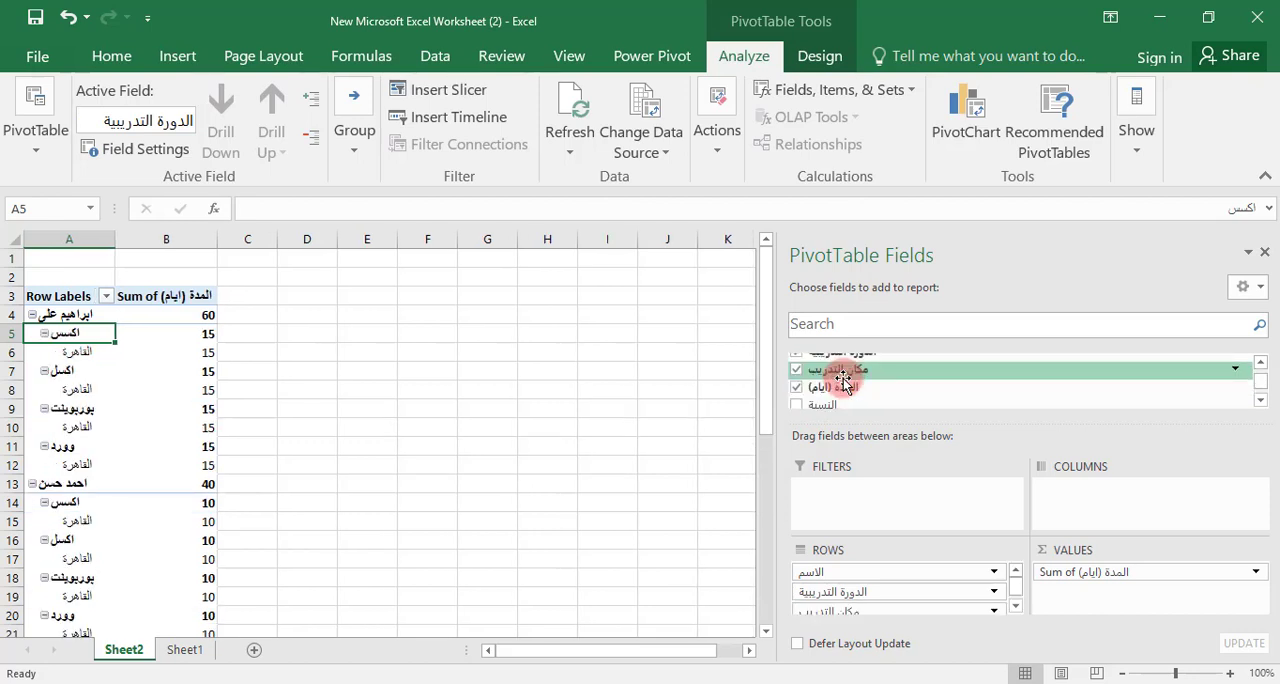
{"action": "left_click", "coordinate": [798, 406]}
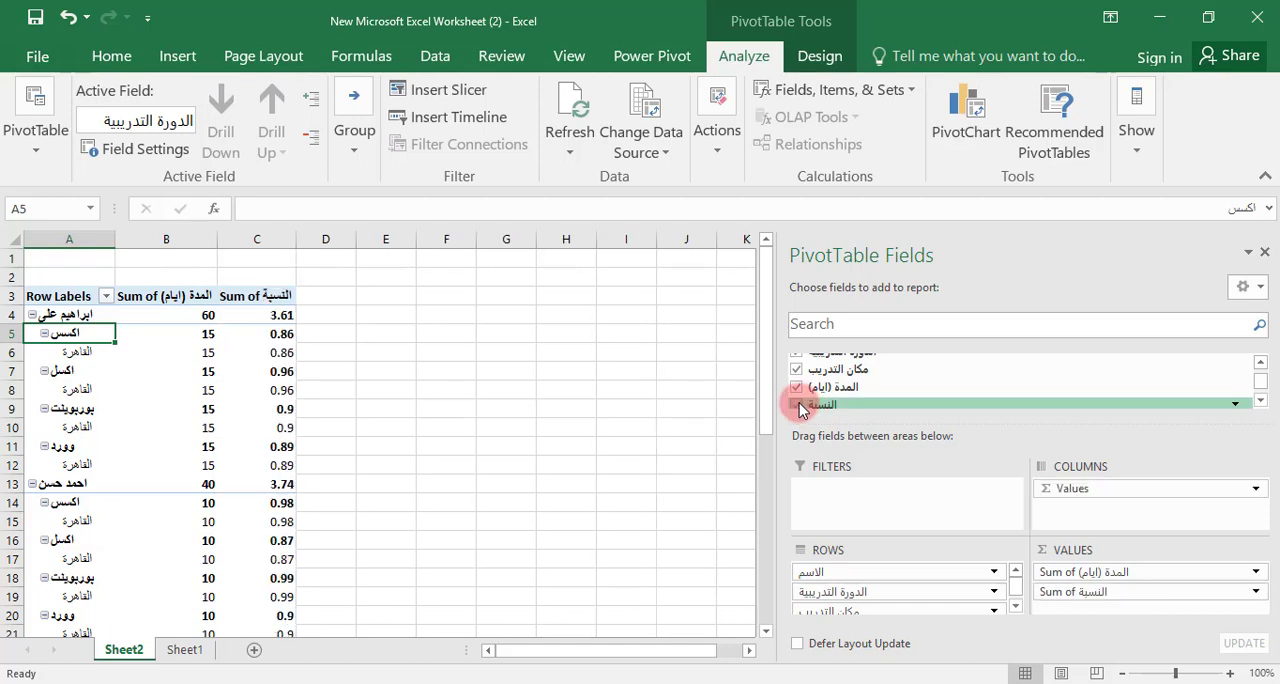
{"action": "scroll", "coordinate": [840, 405], "scroll_direction": "down", "scroll_amount": 1}
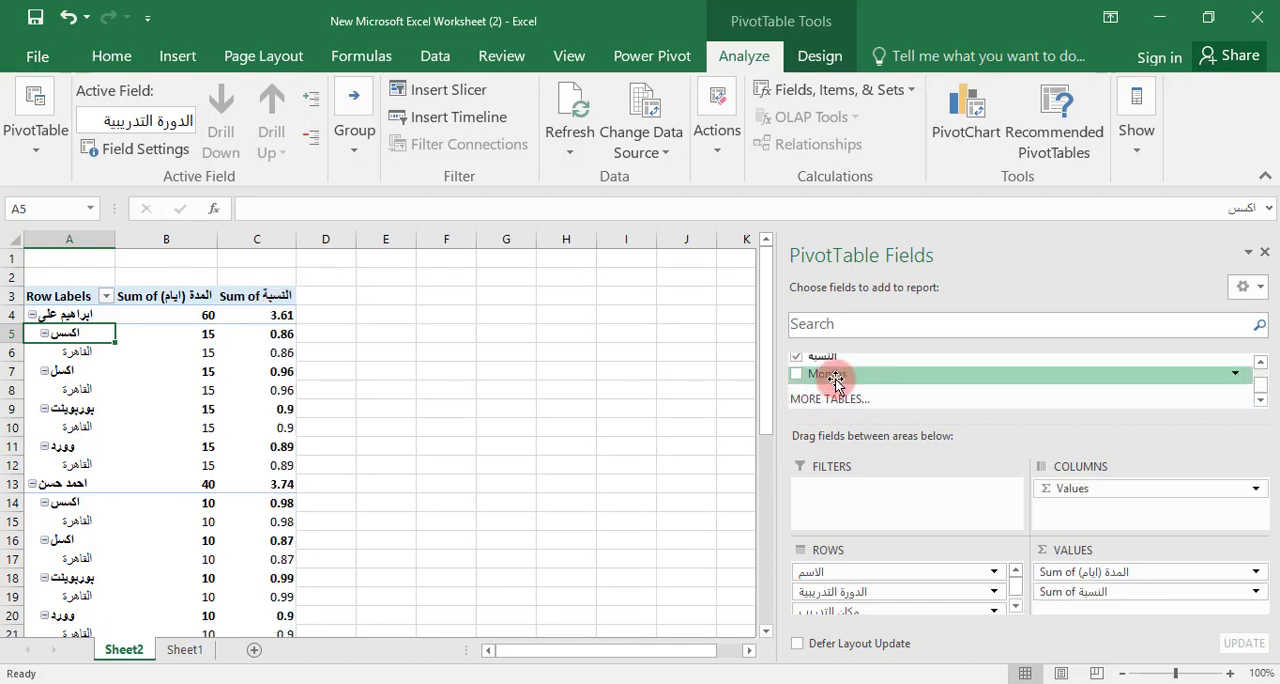
Add the Months field to the PivotTable rows and look over the month entries under each training place
{"action": "left_click", "coordinate": [796, 374]}
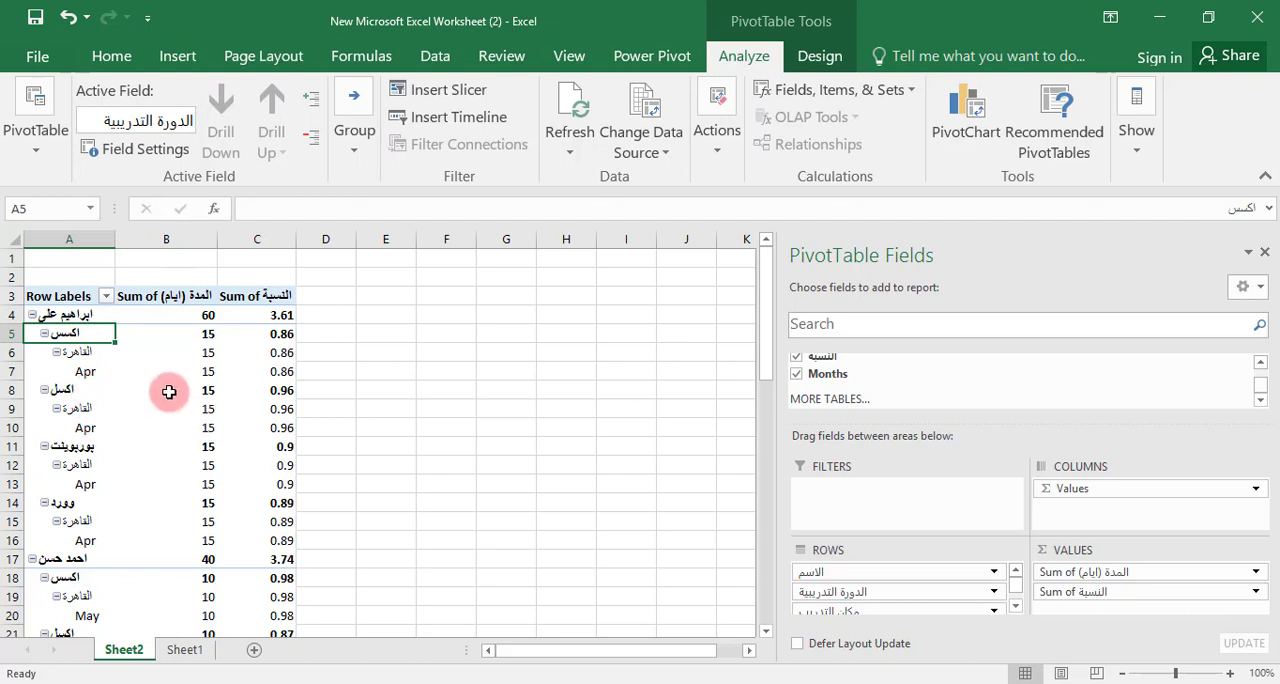
{"action": "mouse_move", "coordinate": [196, 388]}
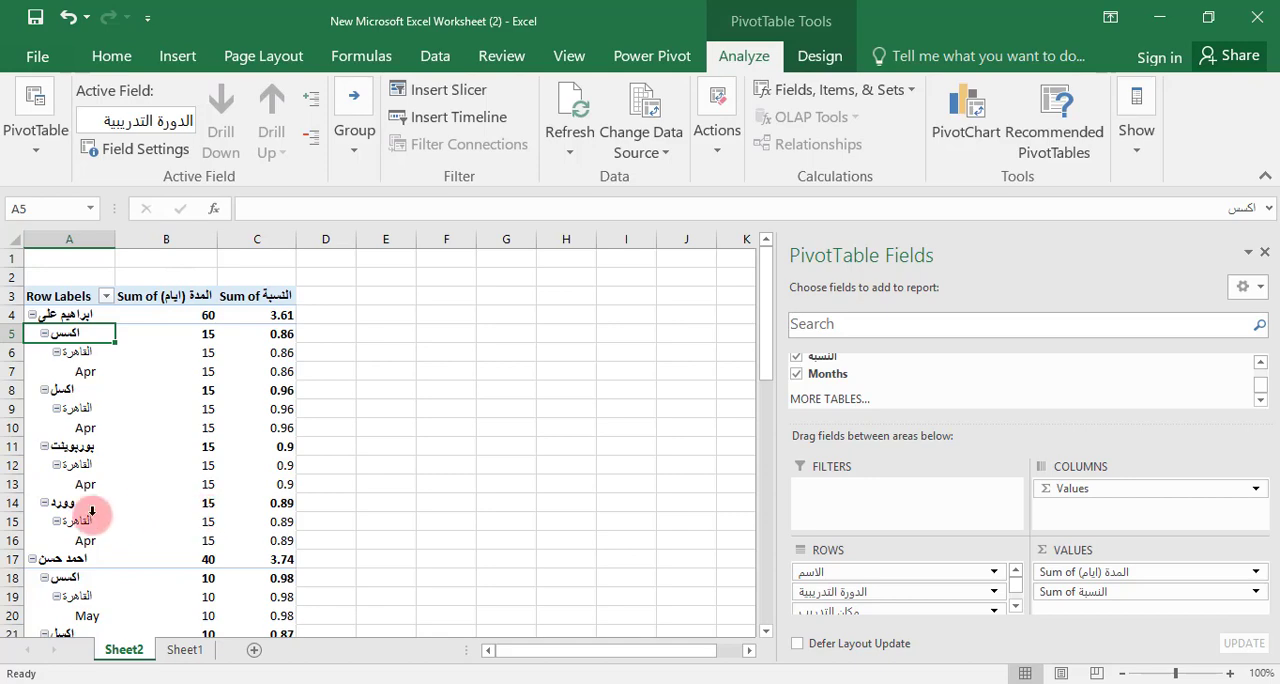
{"action": "scroll", "coordinate": [104, 514], "scroll_direction": "down", "scroll_amount": 6}
{"action": "scroll", "coordinate": [91, 511], "scroll_direction": "up", "scroll_amount": 3}
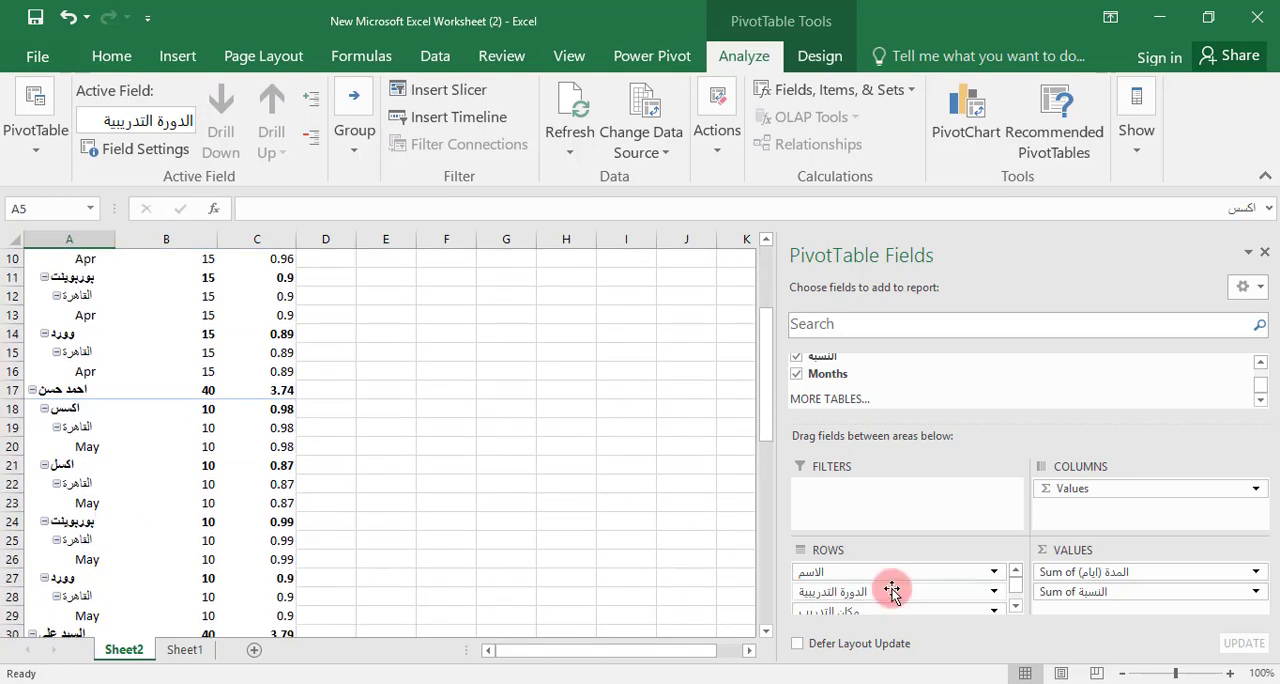
Move the مكان التدريب field from the PivotTable rows to the report filters
{"action": "scroll", "coordinate": [891, 586], "scroll_direction": "down", "scroll_amount": 2}
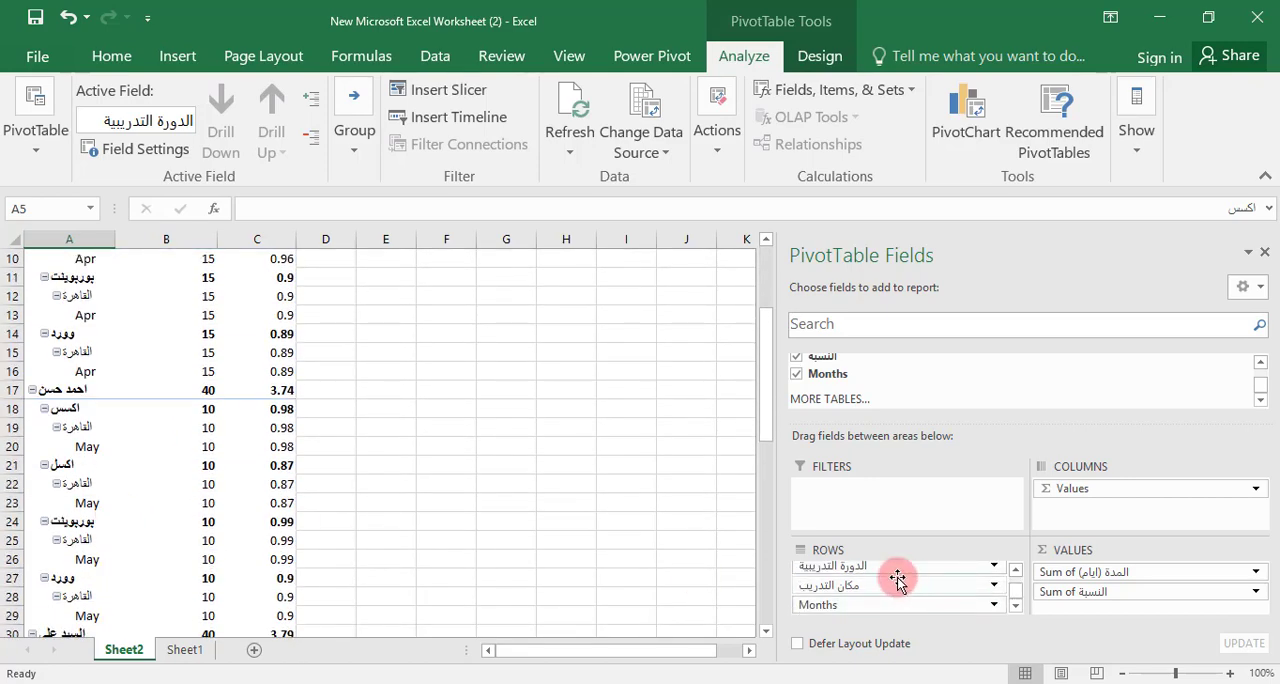
{"action": "scroll", "coordinate": [895, 580], "scroll_direction": "up", "scroll_amount": 2}
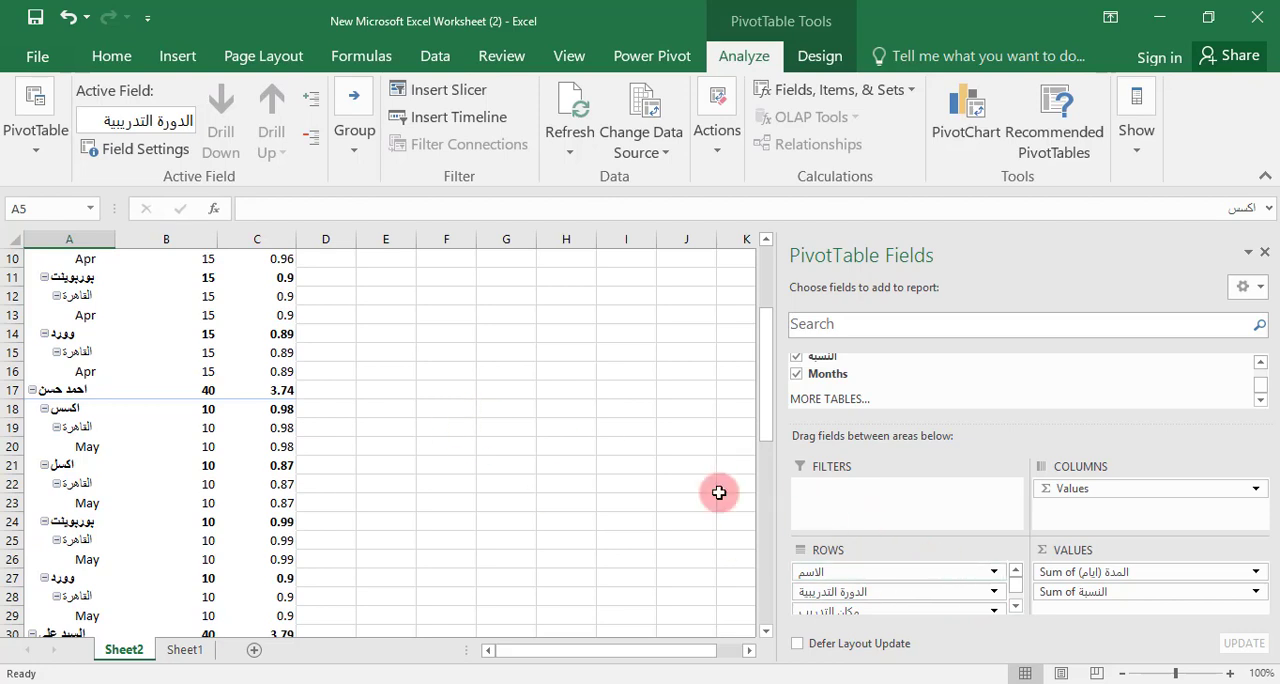
{"action": "scroll", "coordinate": [190, 423], "scroll_direction": "up", "scroll_amount": 2}
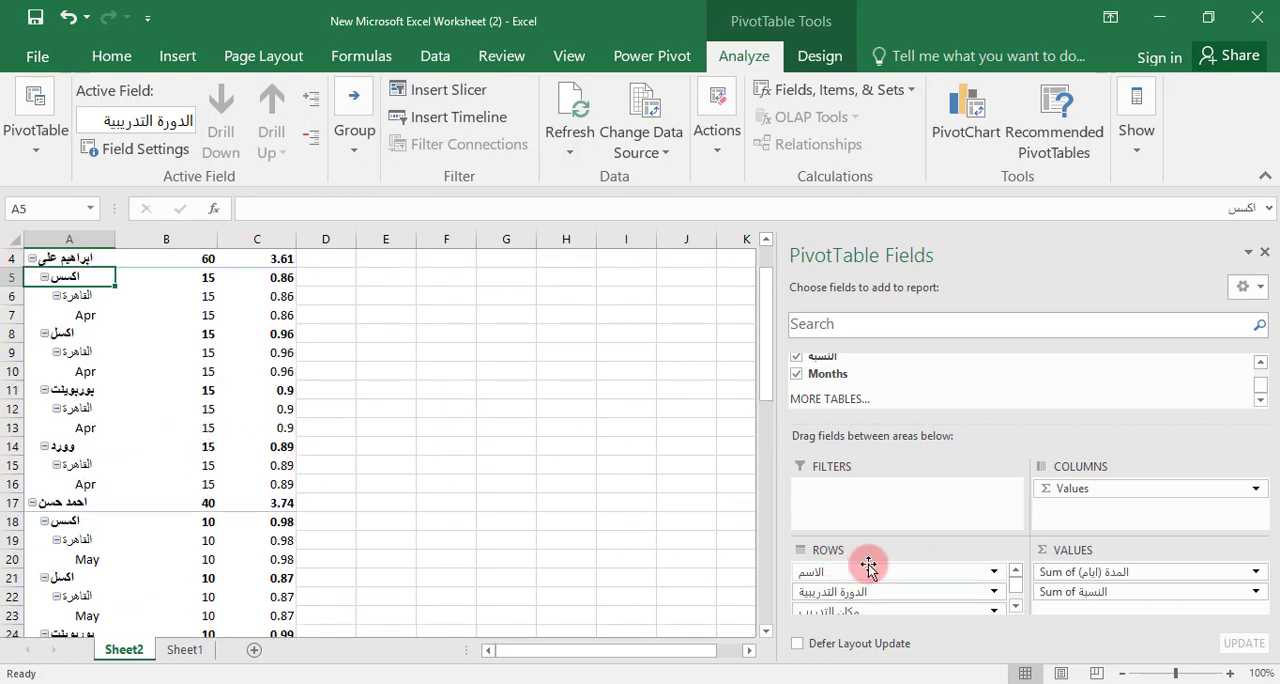
{"action": "scroll", "coordinate": [894, 566], "scroll_direction": "down", "scroll_amount": 2}
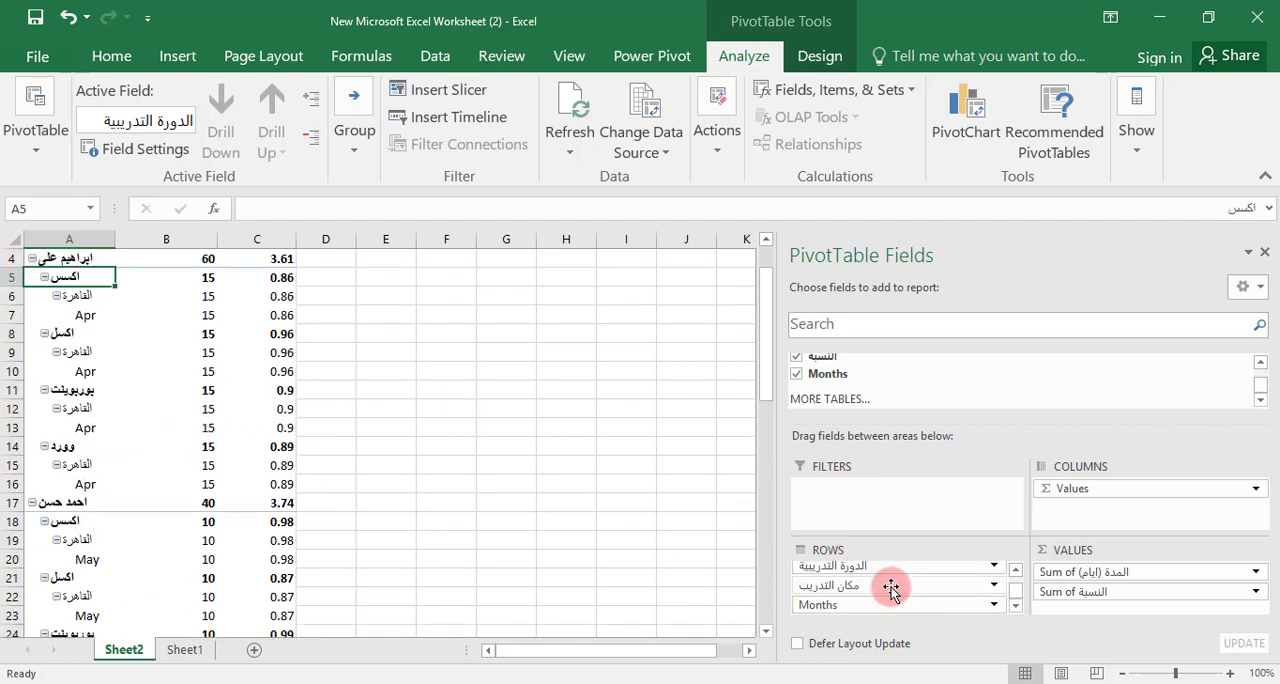
{"action": "left_click_drag", "start_coordinate": [891, 586], "coordinate": [900, 518]}
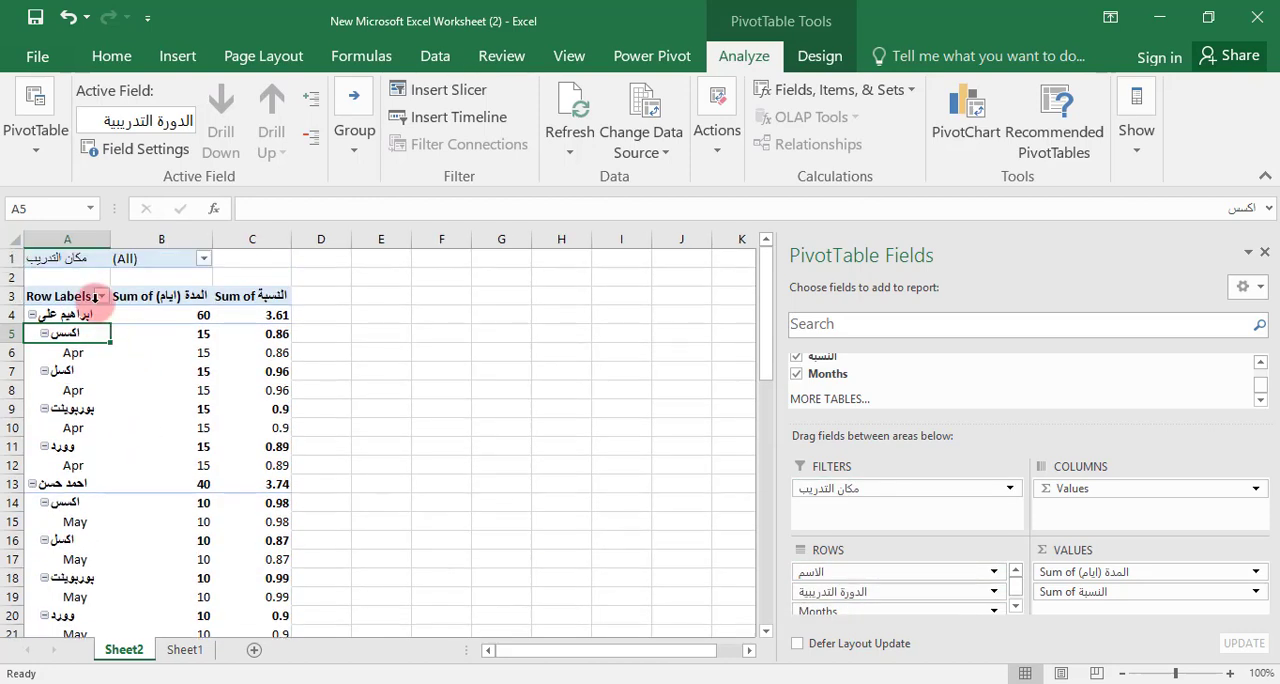
Allow multiple items in the مكان التدريب report filter, restrict it to الاسكندرية and review the filtered report
{"action": "left_click", "coordinate": [203, 264]}
{"action": "left_click", "coordinate": [43, 401]}
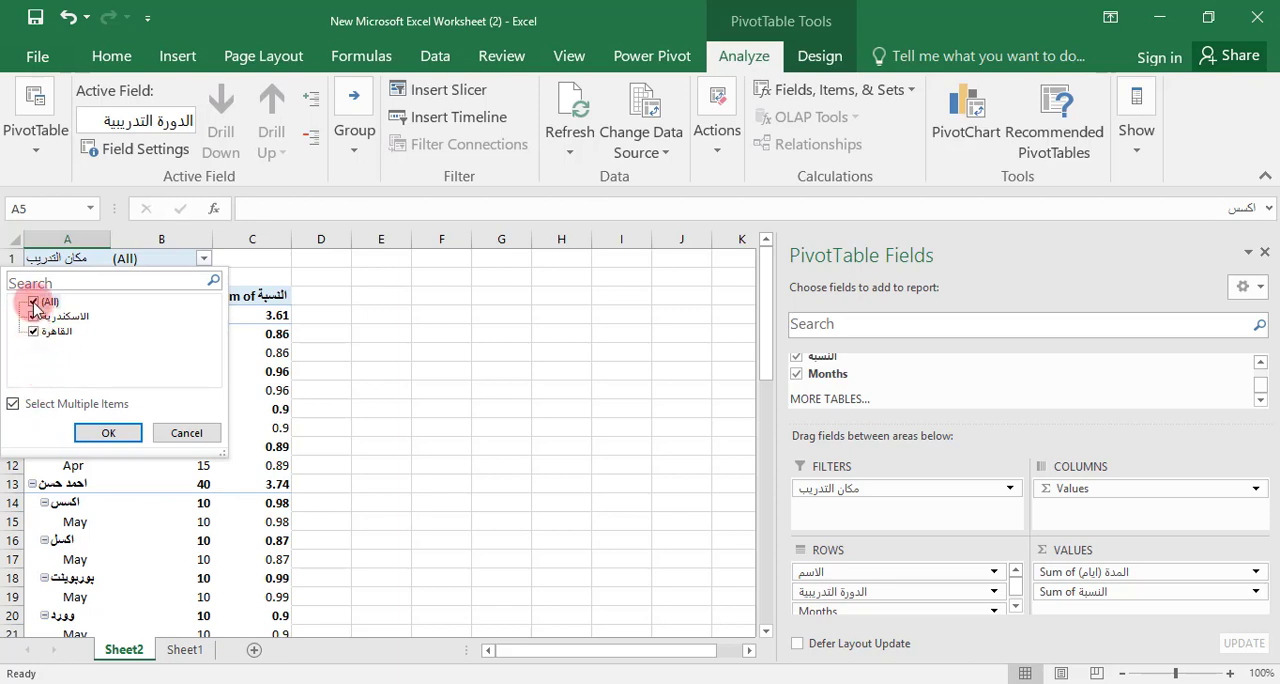
{"action": "left_click", "coordinate": [33, 301]}
{"action": "left_click", "coordinate": [33, 318]}
{"action": "left_click", "coordinate": [107, 432]}
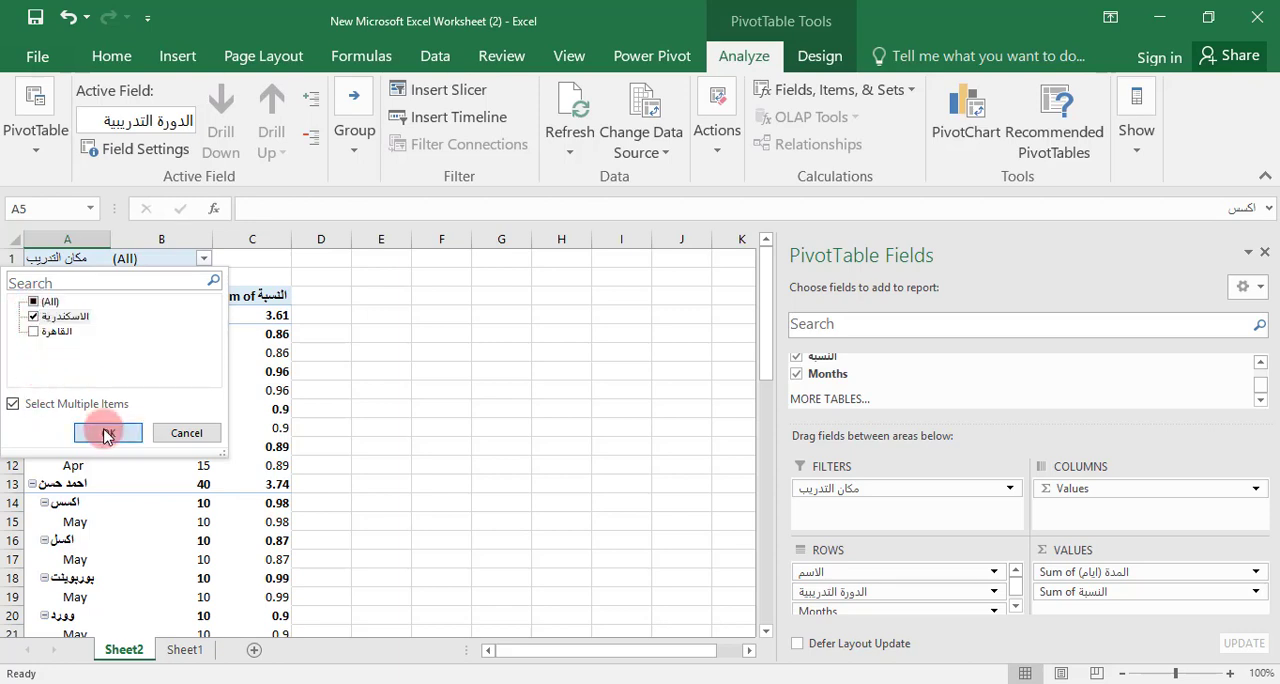
{"action": "scroll", "coordinate": [177, 405], "scroll_direction": "down", "scroll_amount": 4}
{"action": "scroll", "coordinate": [177, 405], "scroll_direction": "up", "scroll_amount": 4}
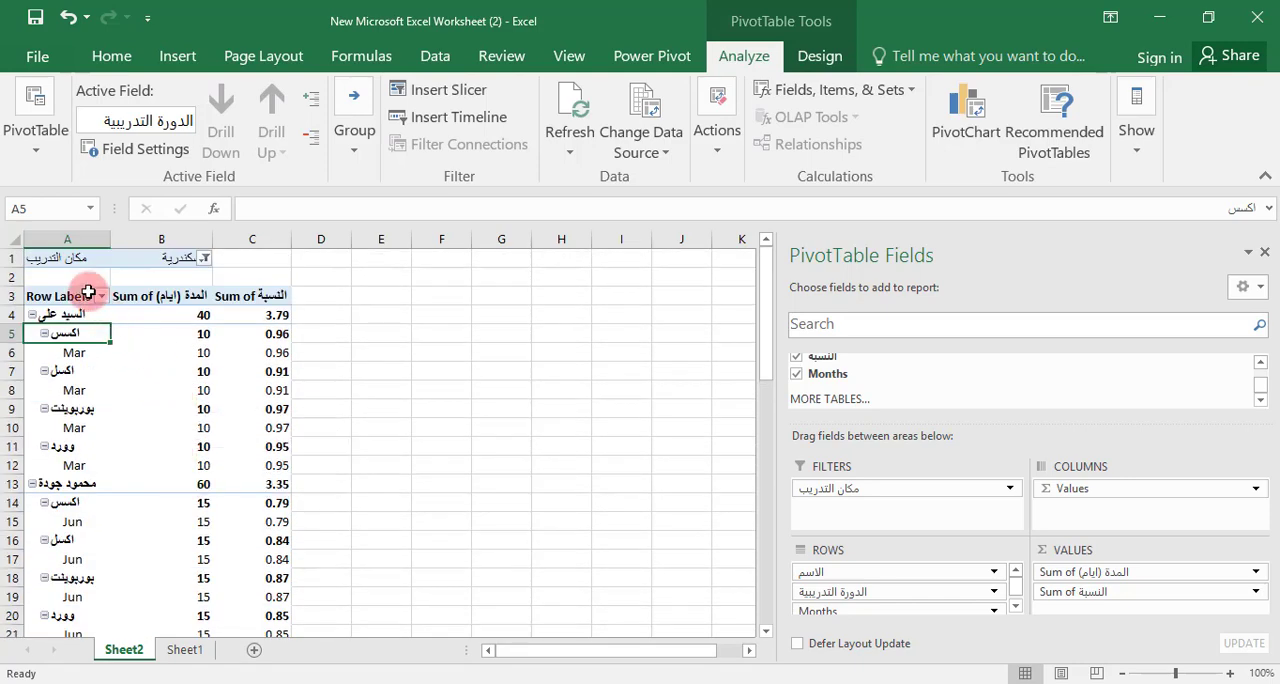
Switch the مكان التدريب report filter to show only القاهرة
{"action": "left_click", "coordinate": [204, 258]}
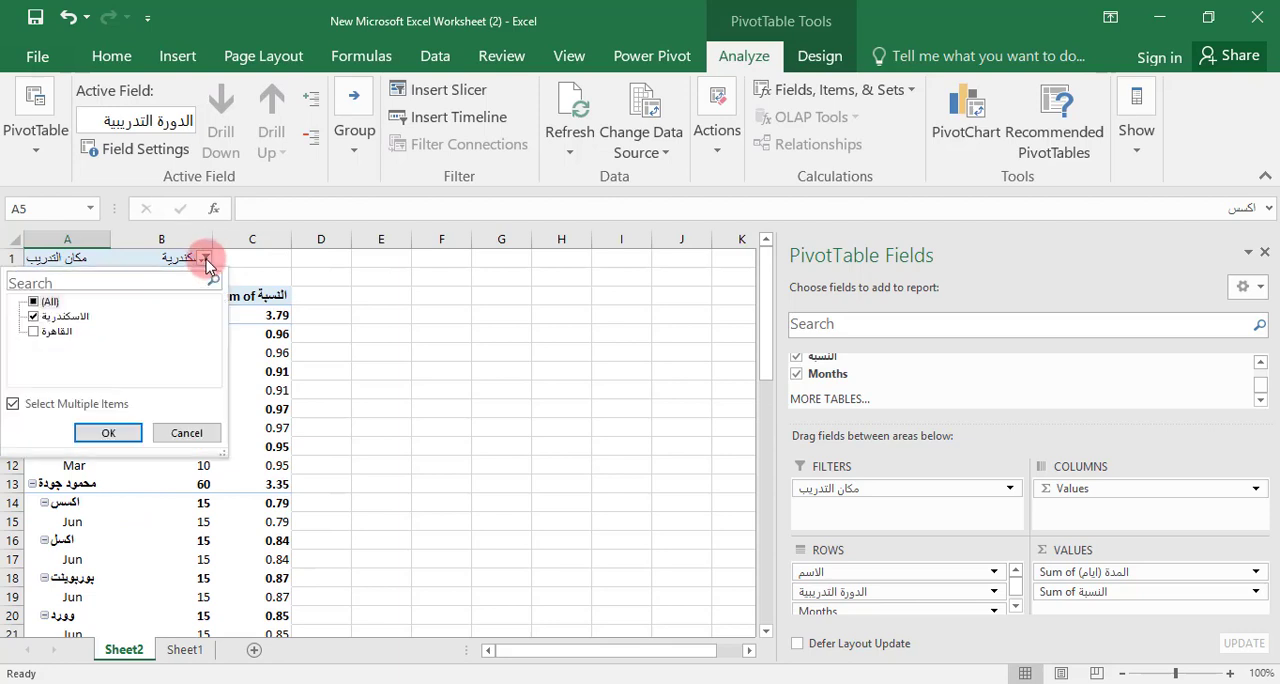
{"action": "left_click", "coordinate": [33, 316]}
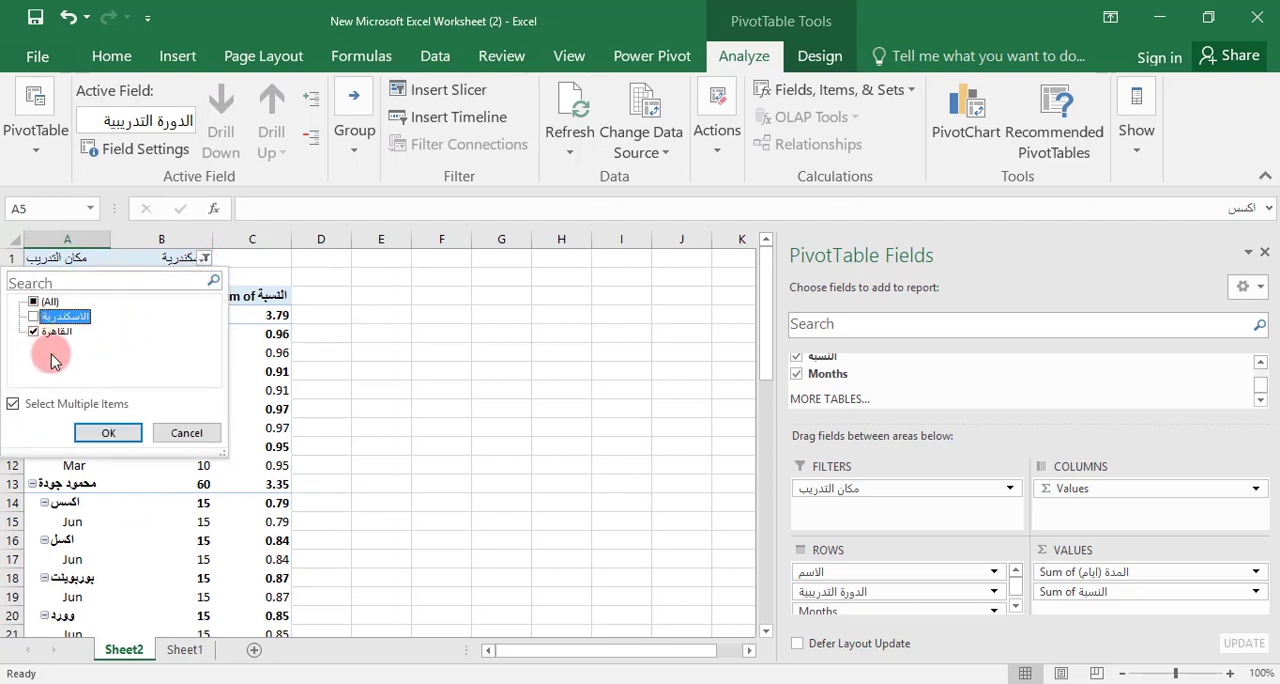
{"action": "left_click", "coordinate": [108, 432]}
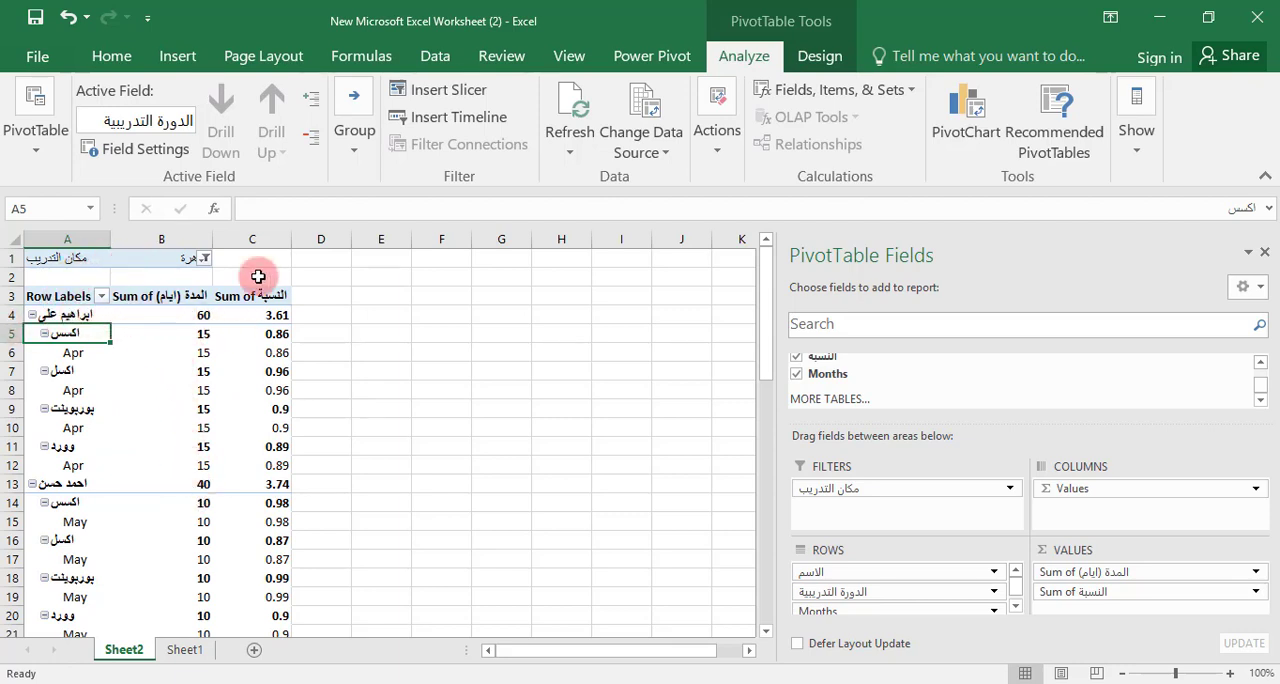
Reset the مكان التدريب report filter to show all training places
{"action": "left_click", "coordinate": [201, 262]}
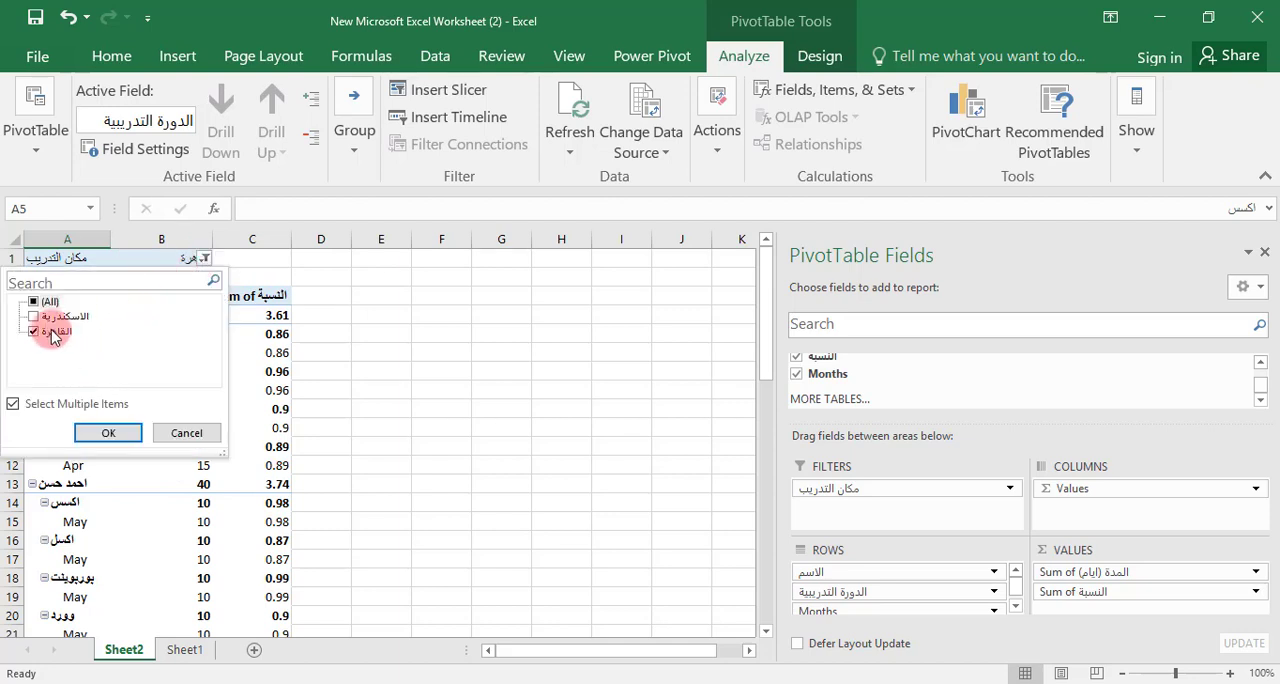
{"action": "left_click", "coordinate": [34, 302]}
{"action": "left_click", "coordinate": [108, 432]}
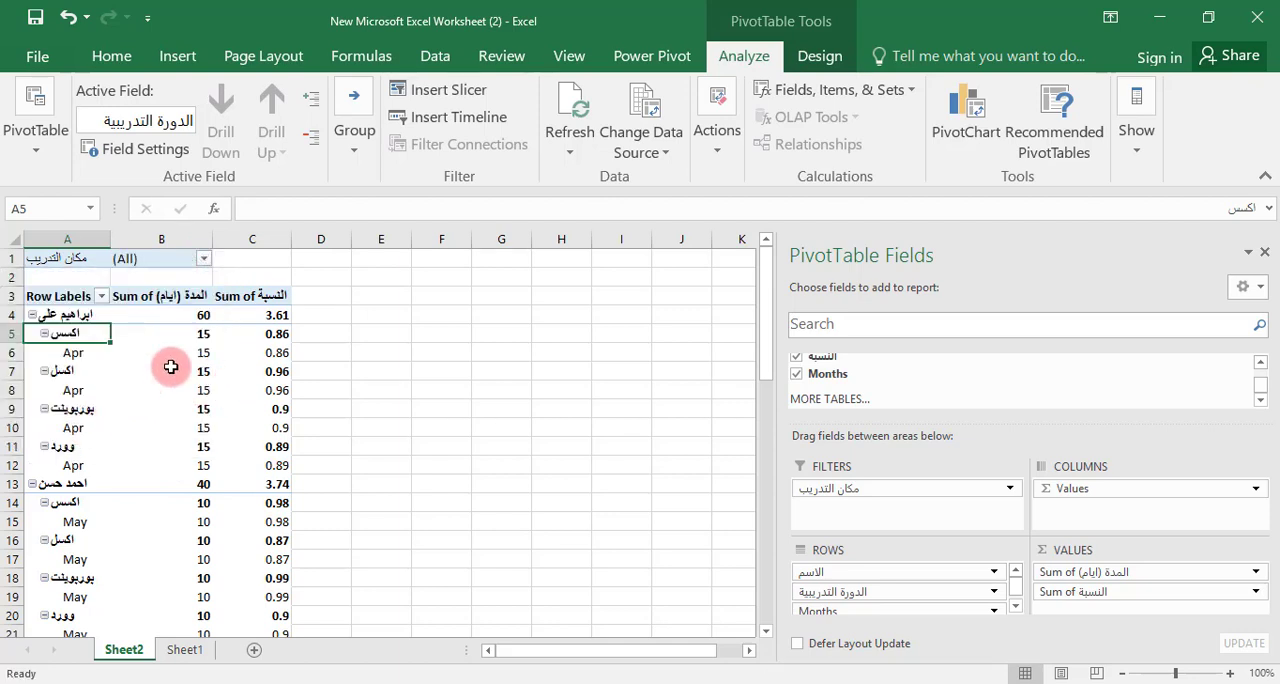
Collapse all four trainee groups in the PivotTable rows and expand the last two again
{"action": "left_click", "coordinate": [32, 315]}
{"action": "left_click", "coordinate": [32, 333]}
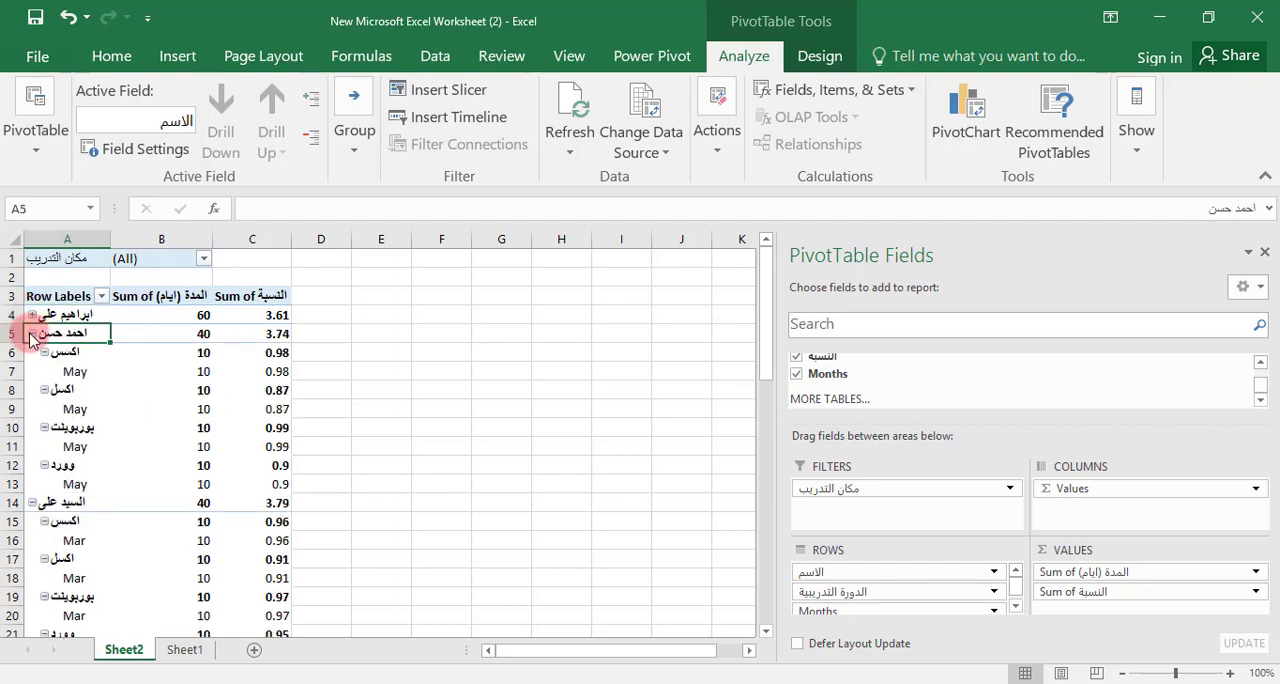
{"action": "left_click", "coordinate": [101, 297]}
{"action": "left_click", "coordinate": [101, 299]}
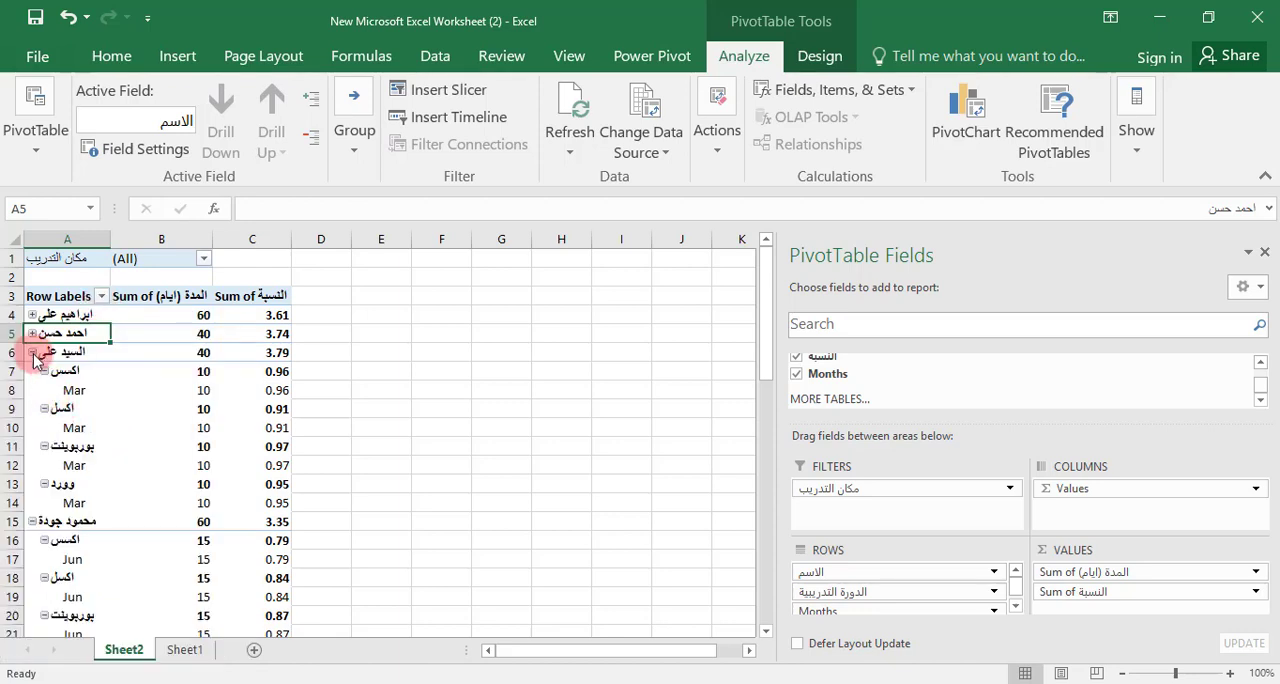
{"action": "left_click", "coordinate": [33, 353]}
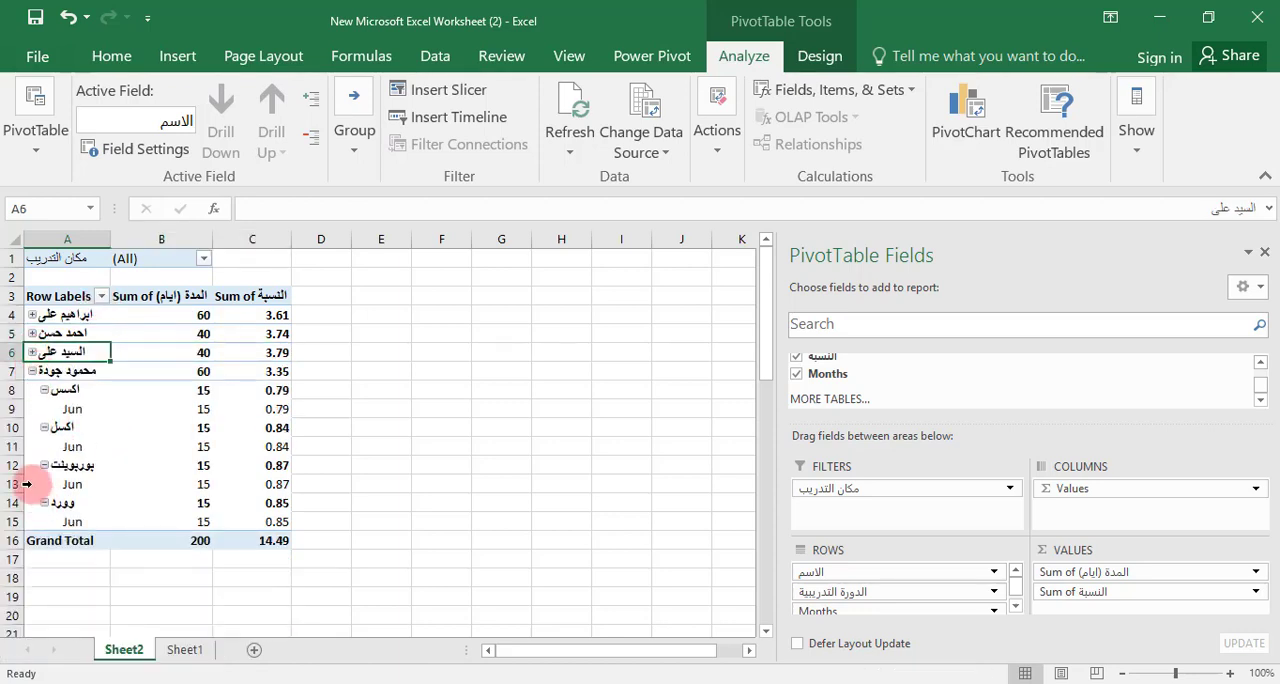
{"action": "left_click", "coordinate": [33, 371]}
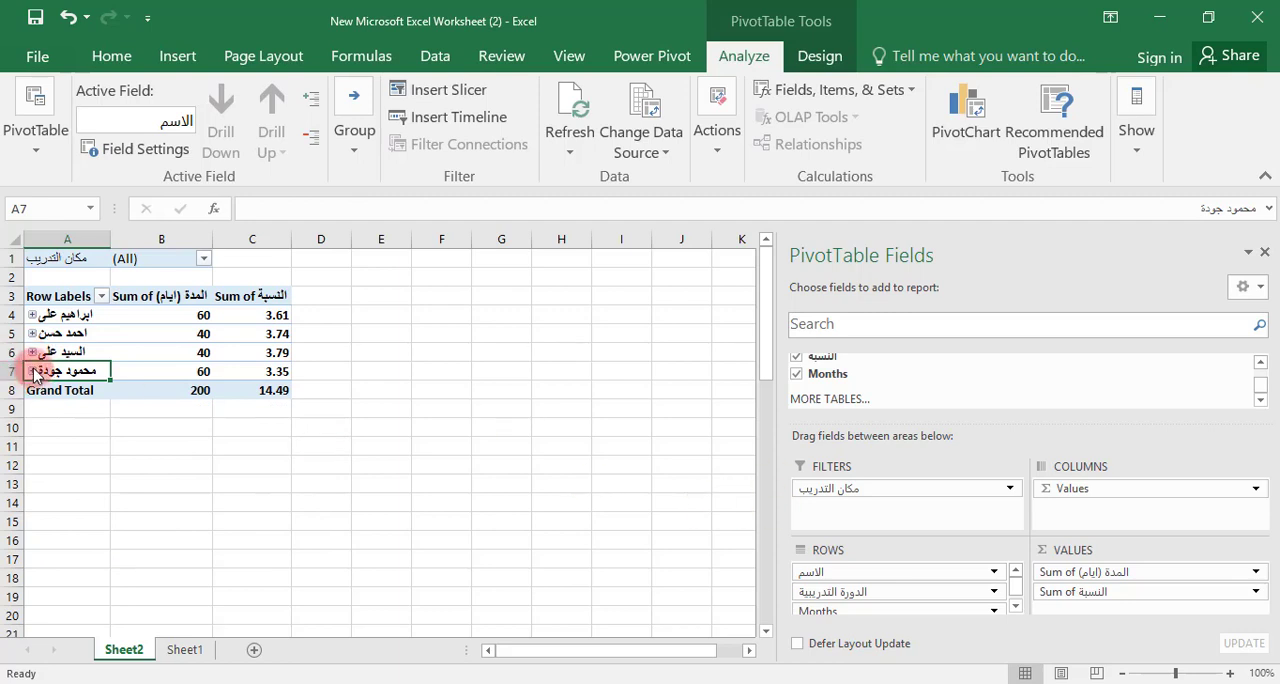
{"action": "left_click", "coordinate": [33, 371]}
{"action": "left_click", "coordinate": [33, 353]}
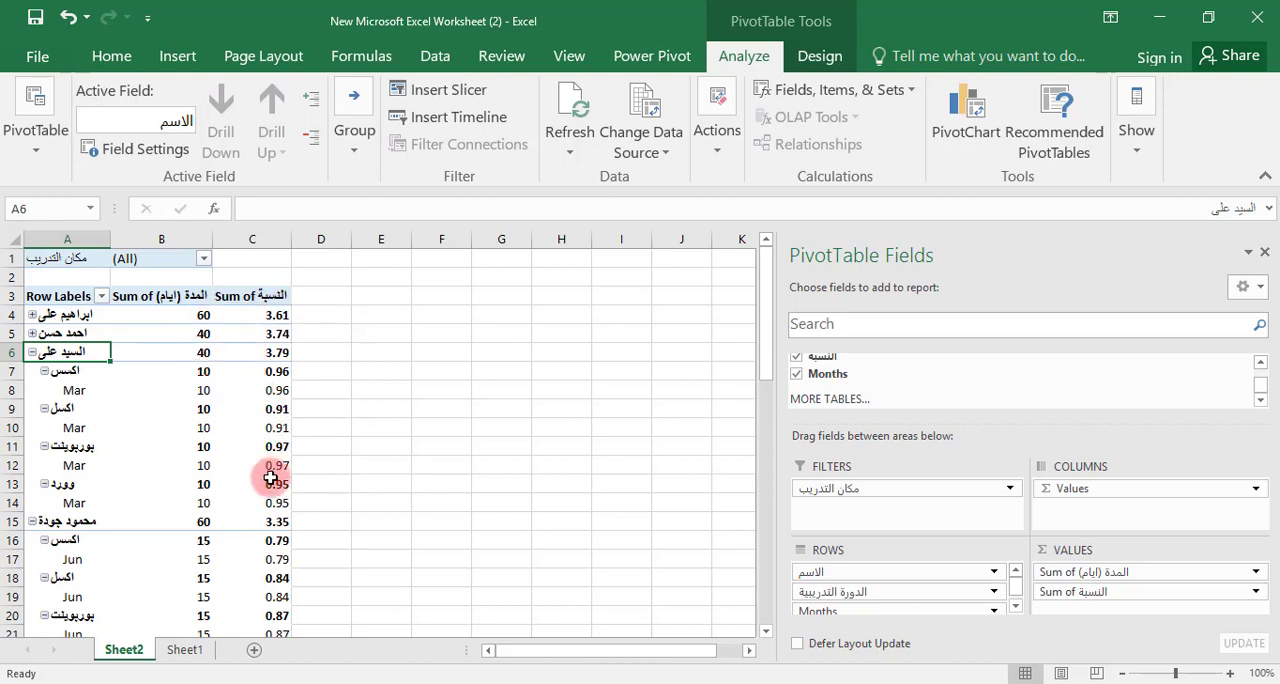
In the value field settings of Sum of النسبة, enter النسبة as custom name and choose the Percentage format with 2 decimal places
{"action": "left_click", "coordinate": [272, 389]}
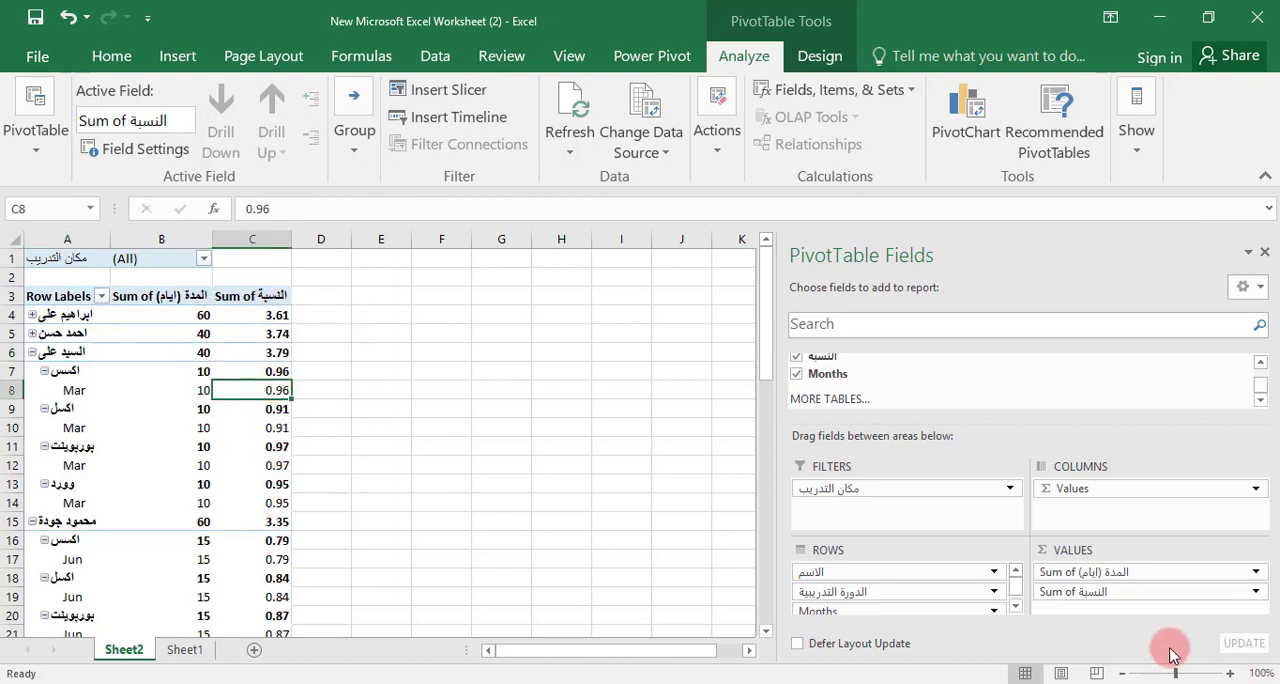
{"action": "left_click", "coordinate": [1113, 594]}
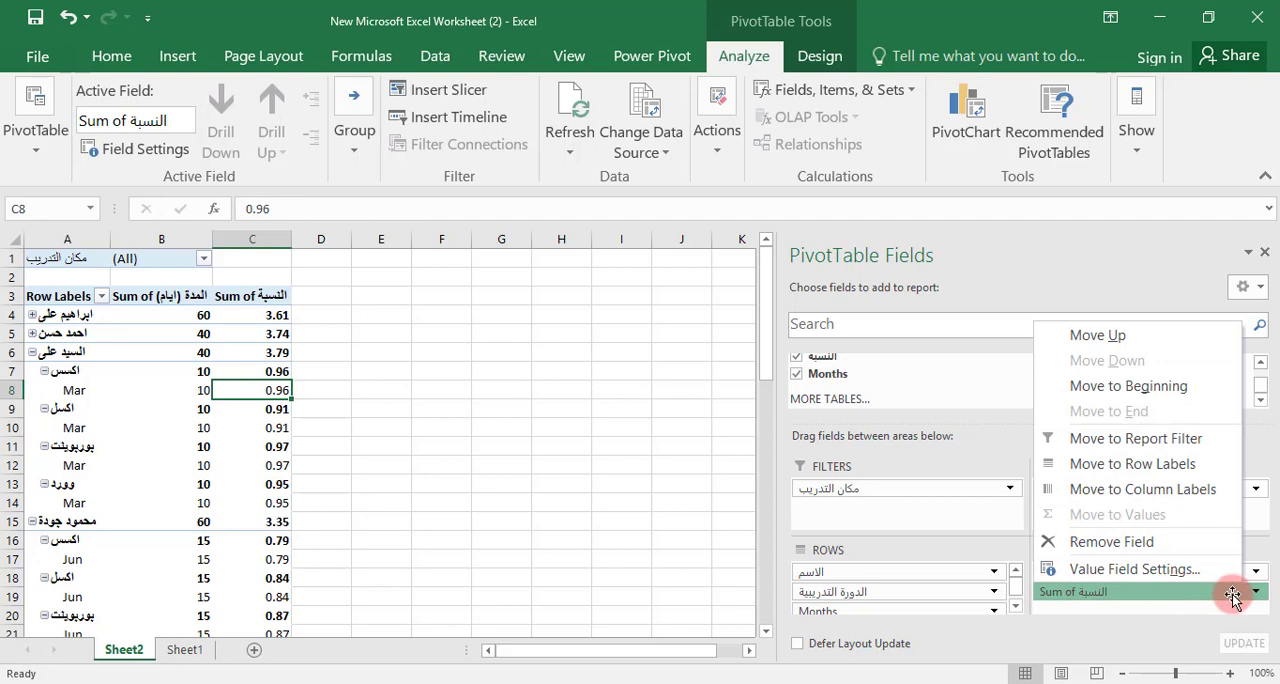
{"action": "left_click", "coordinate": [1122, 569]}
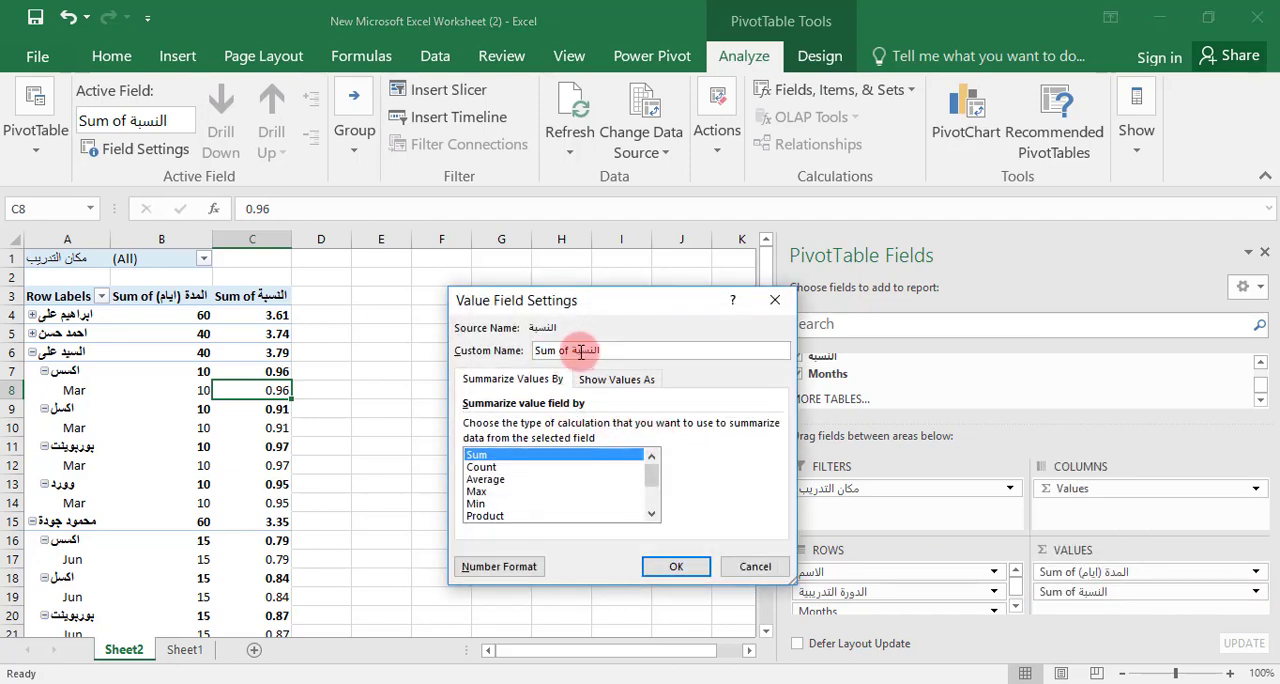
{"action": "left_click_drag", "start_coordinate": [573, 350], "coordinate": [519, 358]}
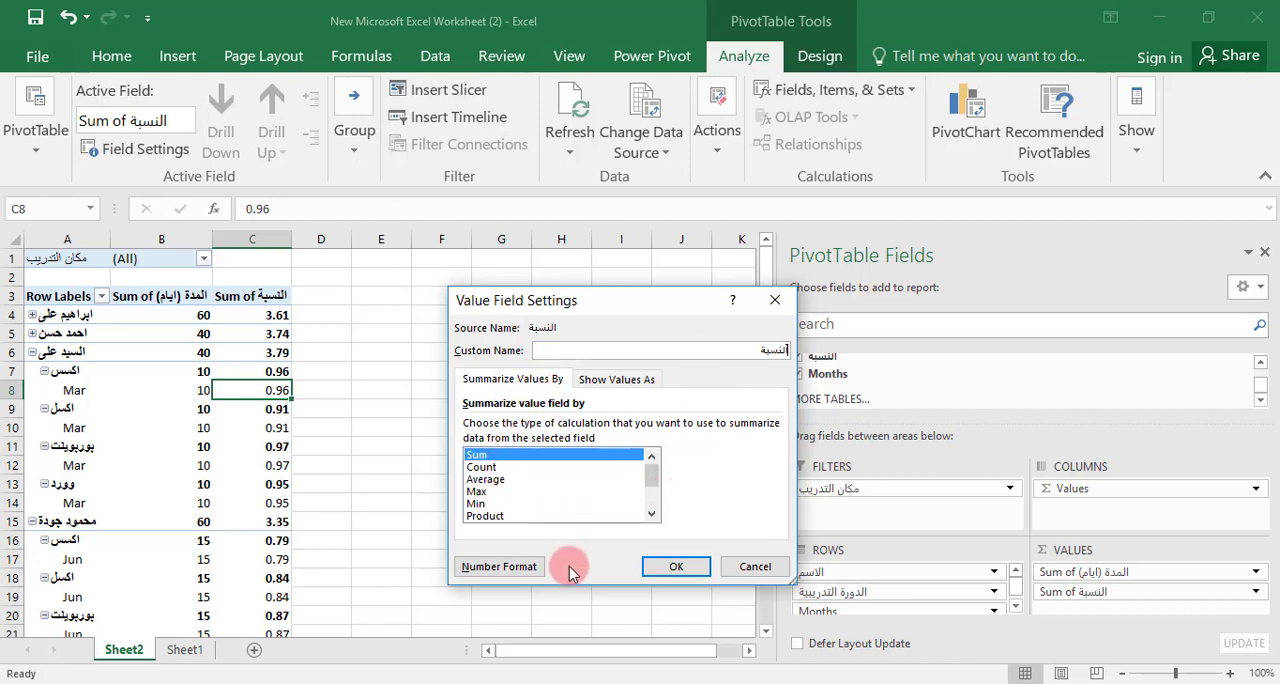
{"action": "left_click", "coordinate": [502, 566]}
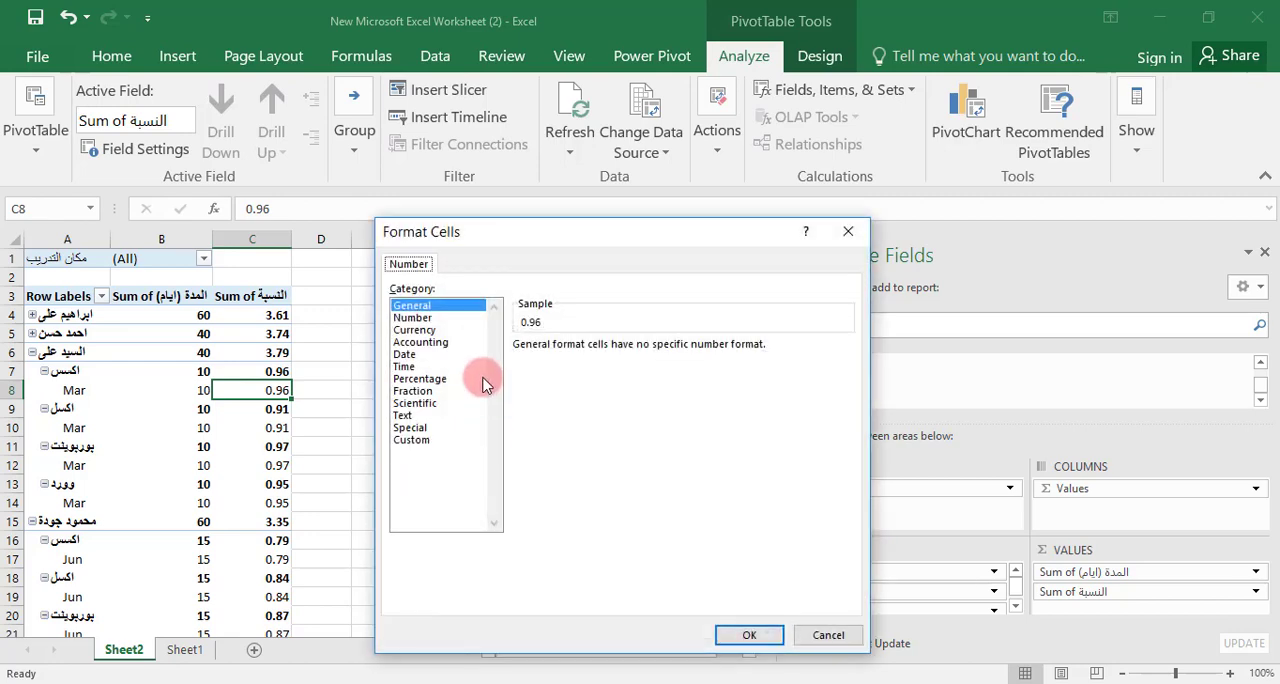
{"action": "left_click", "coordinate": [421, 381]}
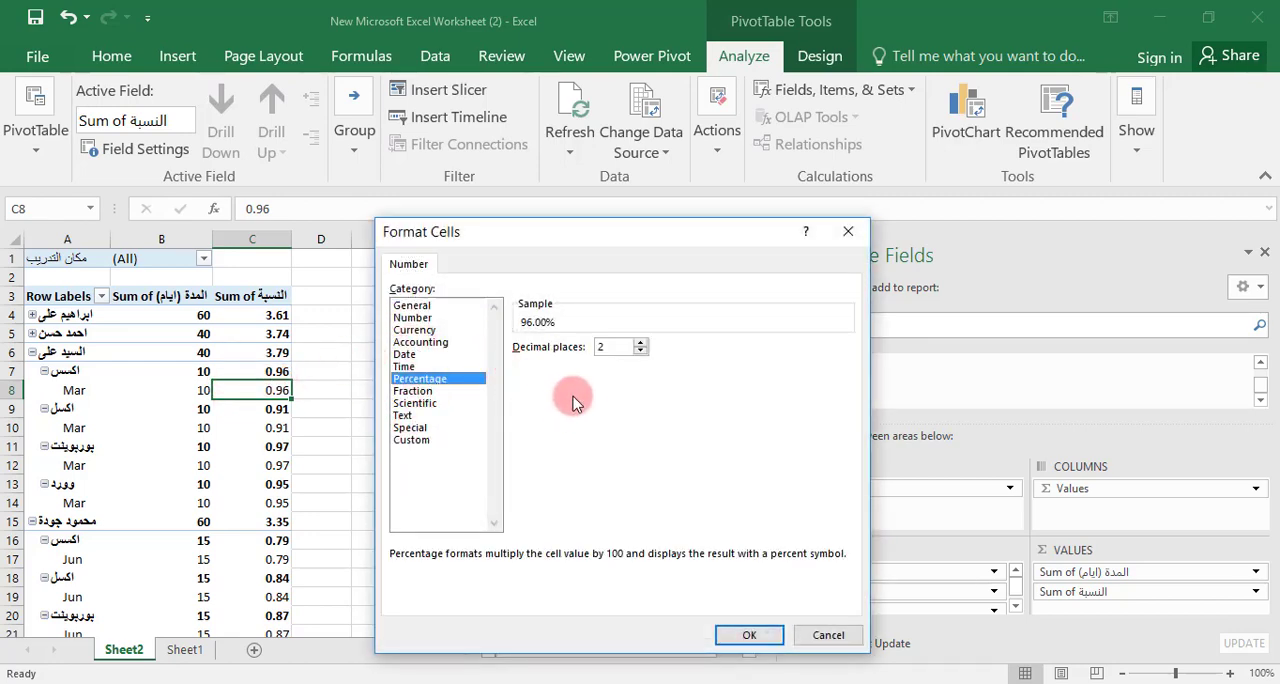
{"action": "left_click", "coordinate": [748, 636]}
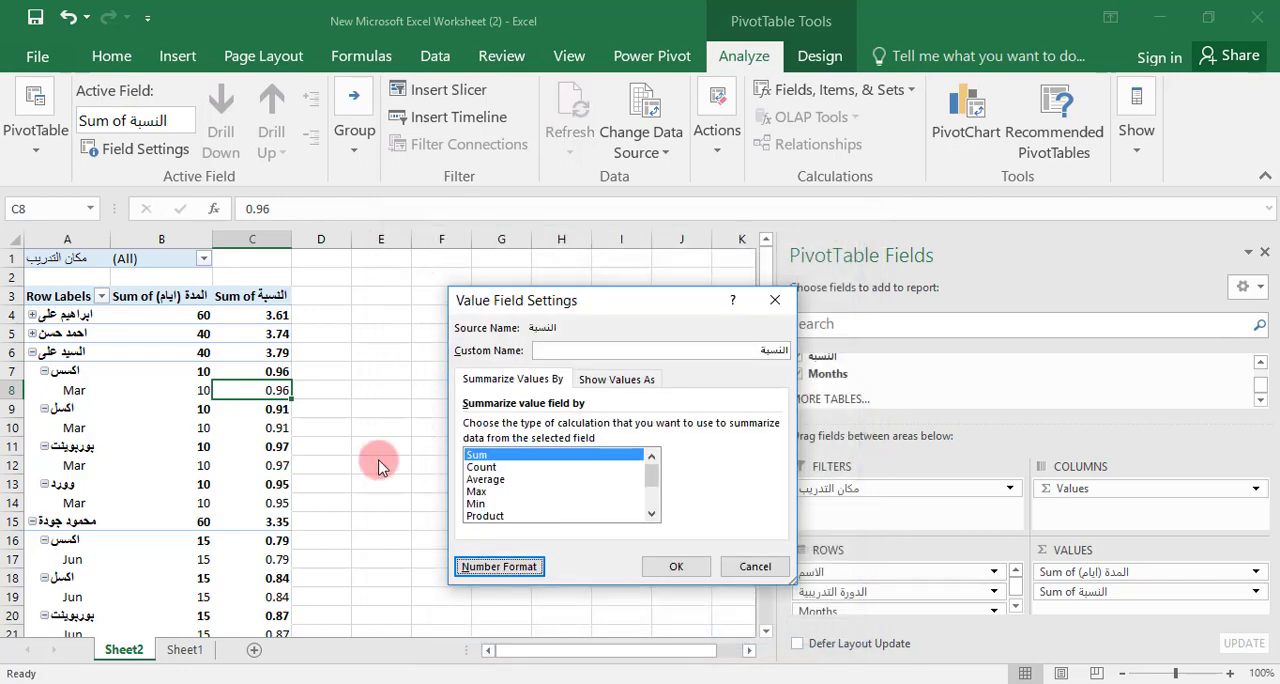
Try to apply the custom name النسبة, then rename the value field مجموع النسب and apply its settings
{"action": "left_click", "coordinate": [662, 566]}
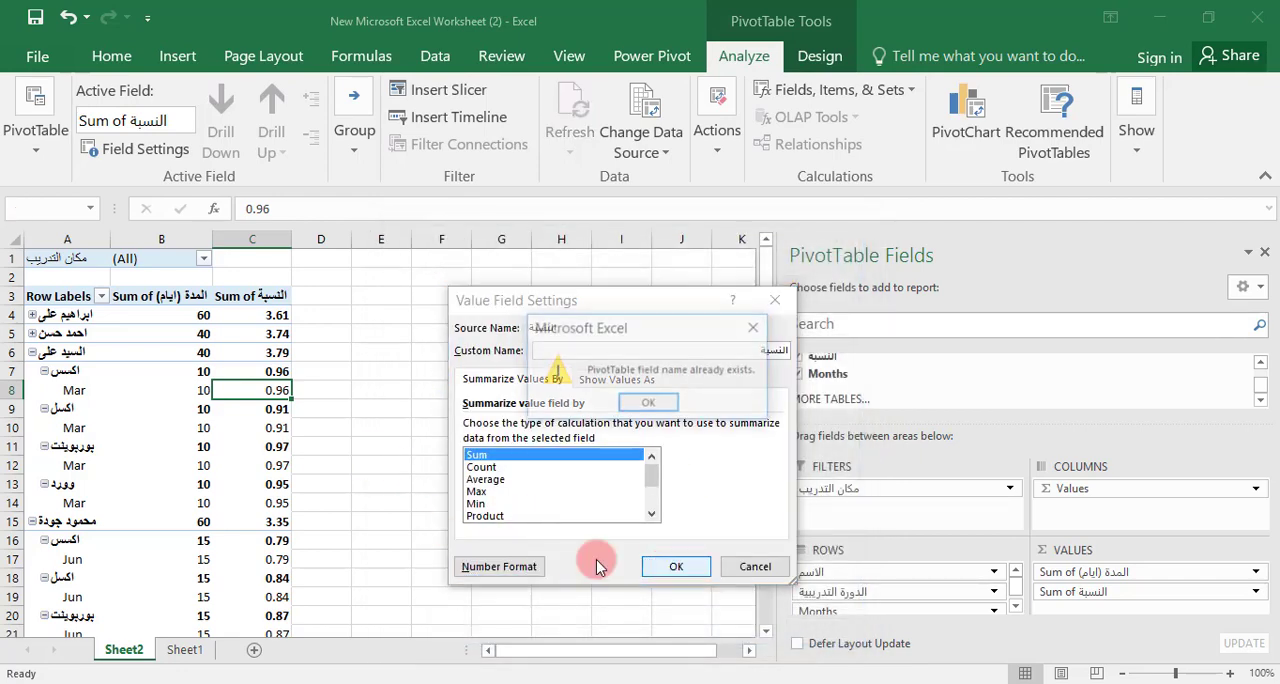
{"action": "left_click", "coordinate": [648, 404]}
{"action": "left_click", "coordinate": [676, 566]}
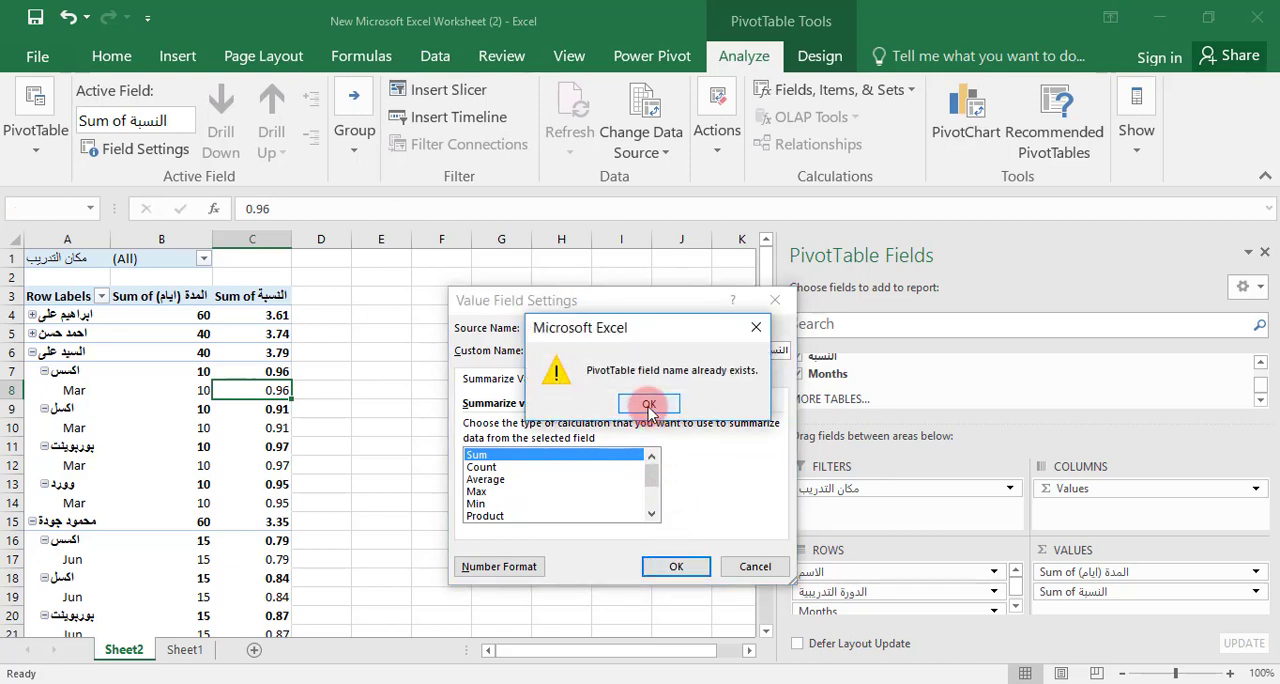
{"action": "left_click", "coordinate": [648, 405]}
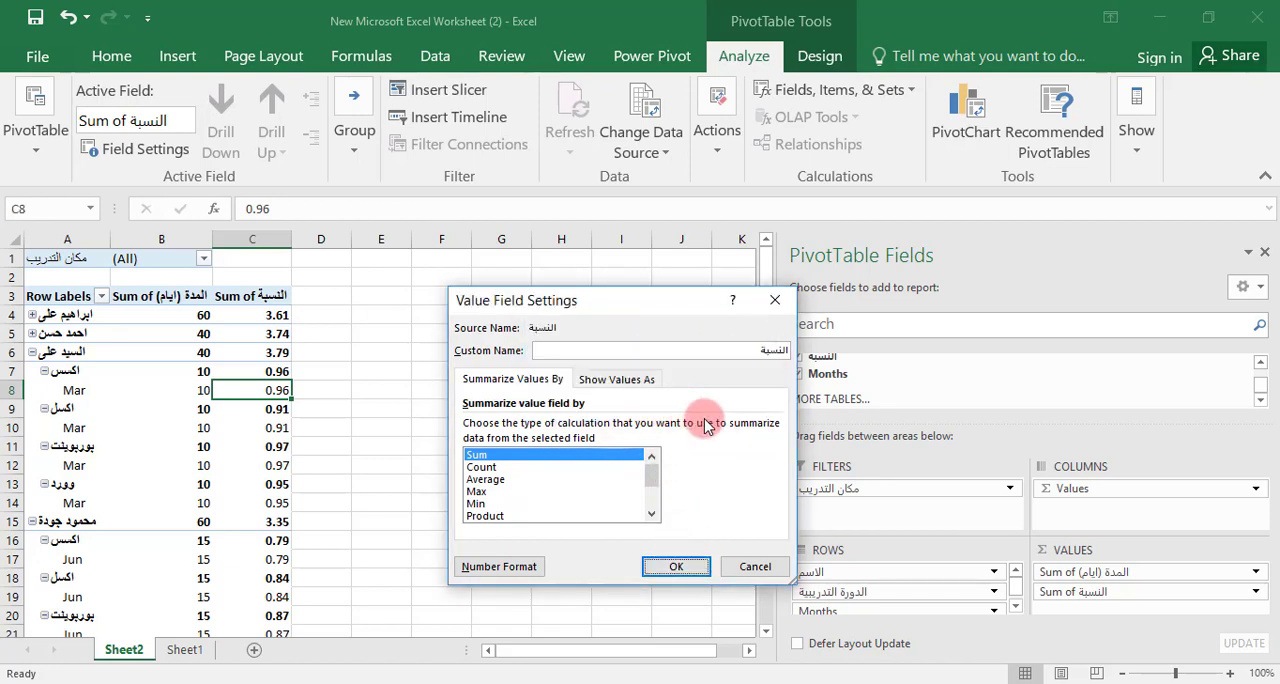
{"action": "left_click", "coordinate": [737, 354]}
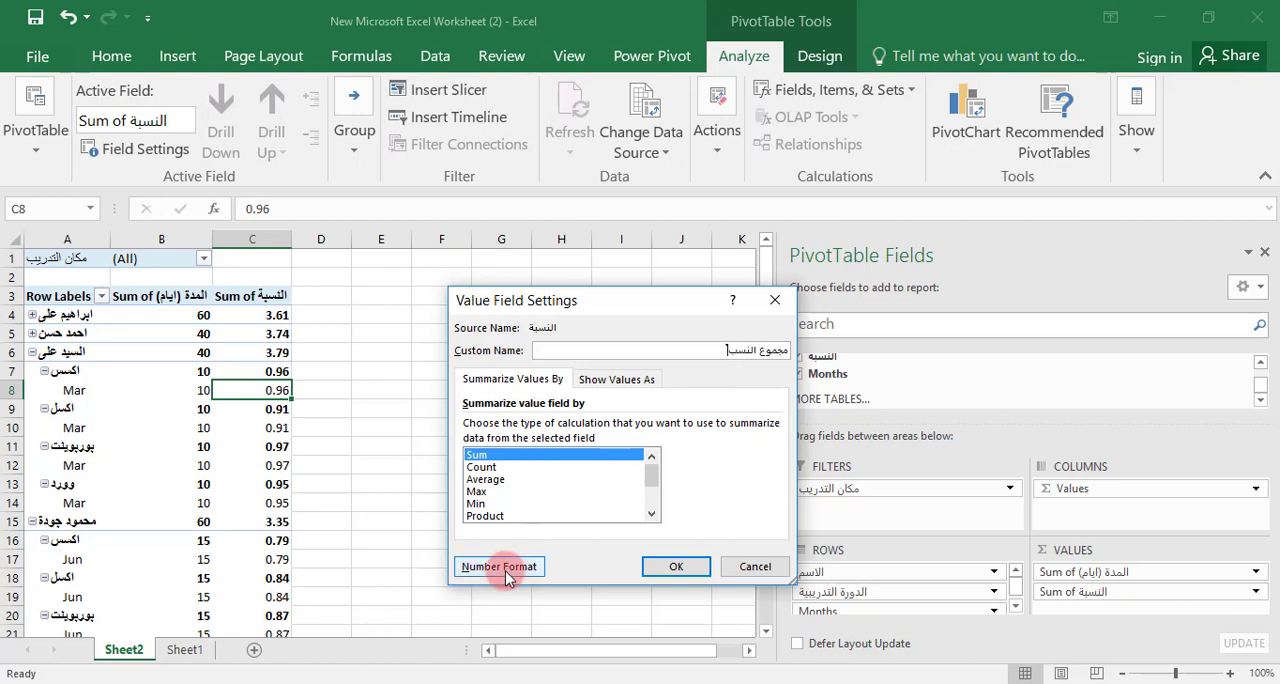
{"action": "left_click", "coordinate": [668, 567]}
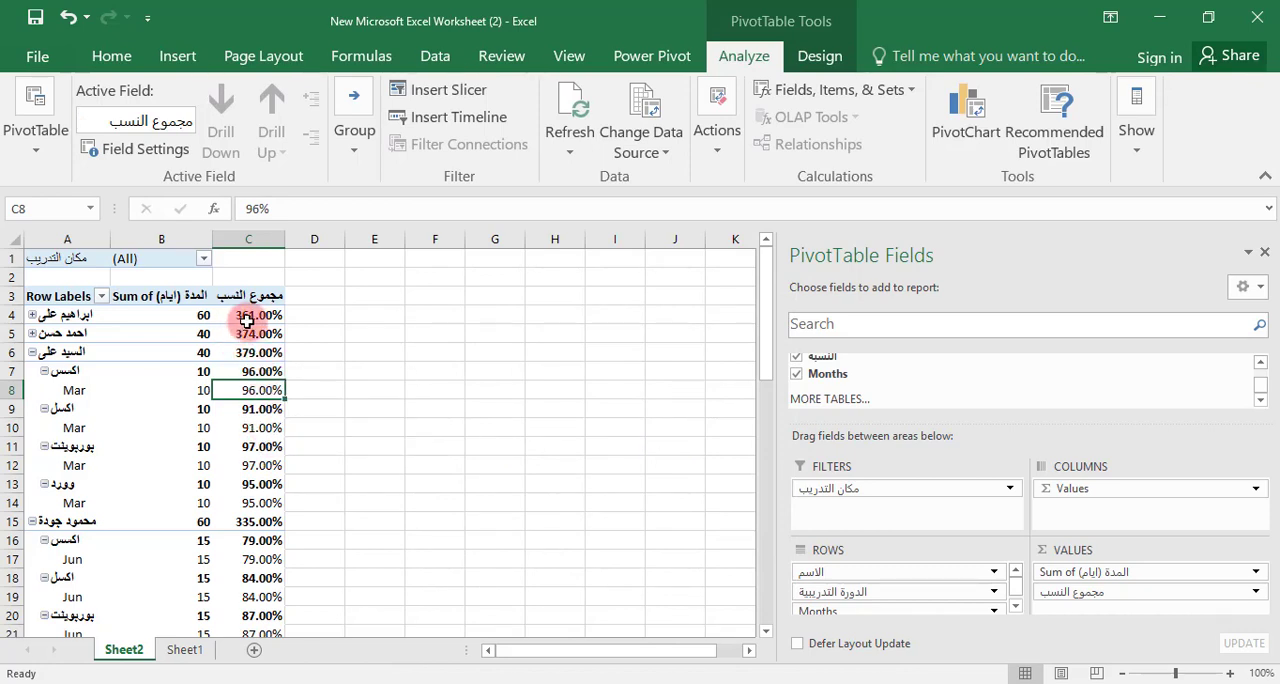
Expand the first trainee group in the PivotTable to show its courses and months
{"action": "left_click", "coordinate": [28, 314]}
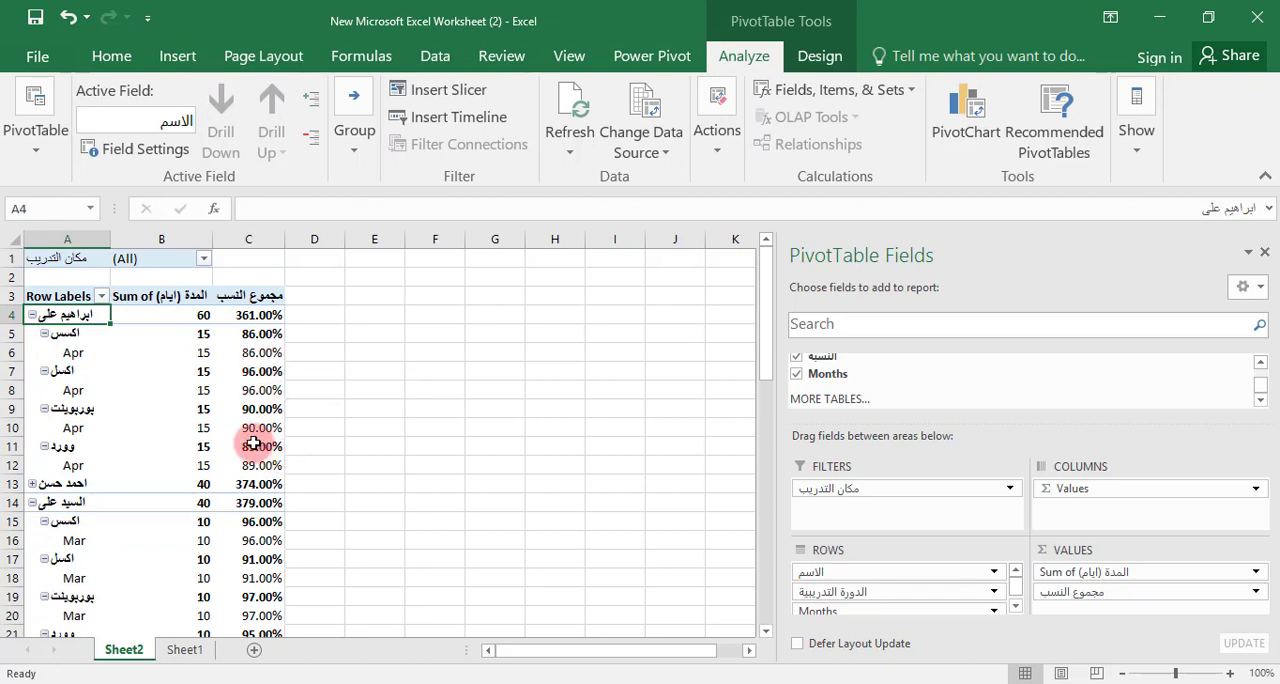
{"action": "scroll", "coordinate": [950, 580], "scroll_direction": "down", "scroll_amount": 1}
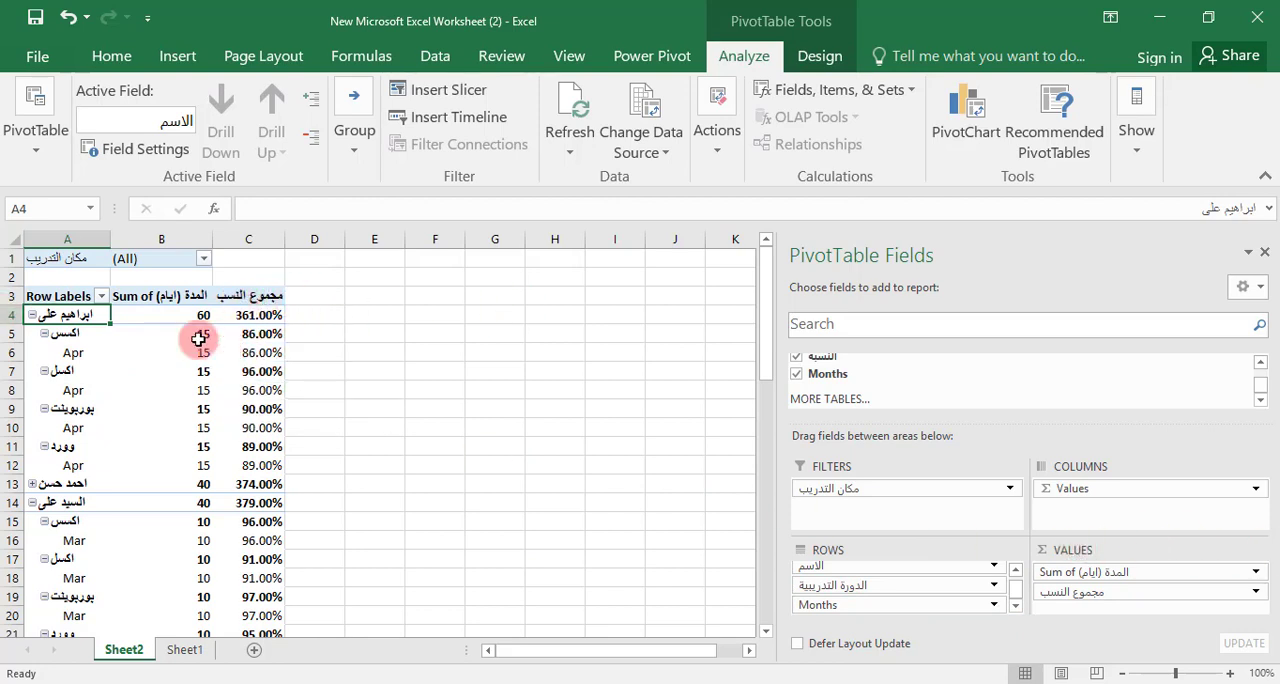
Try moving the الدورة التدريبية field from the PivotTable rows to the report filters, and undo the move
{"action": "left_click", "coordinate": [165, 296]}
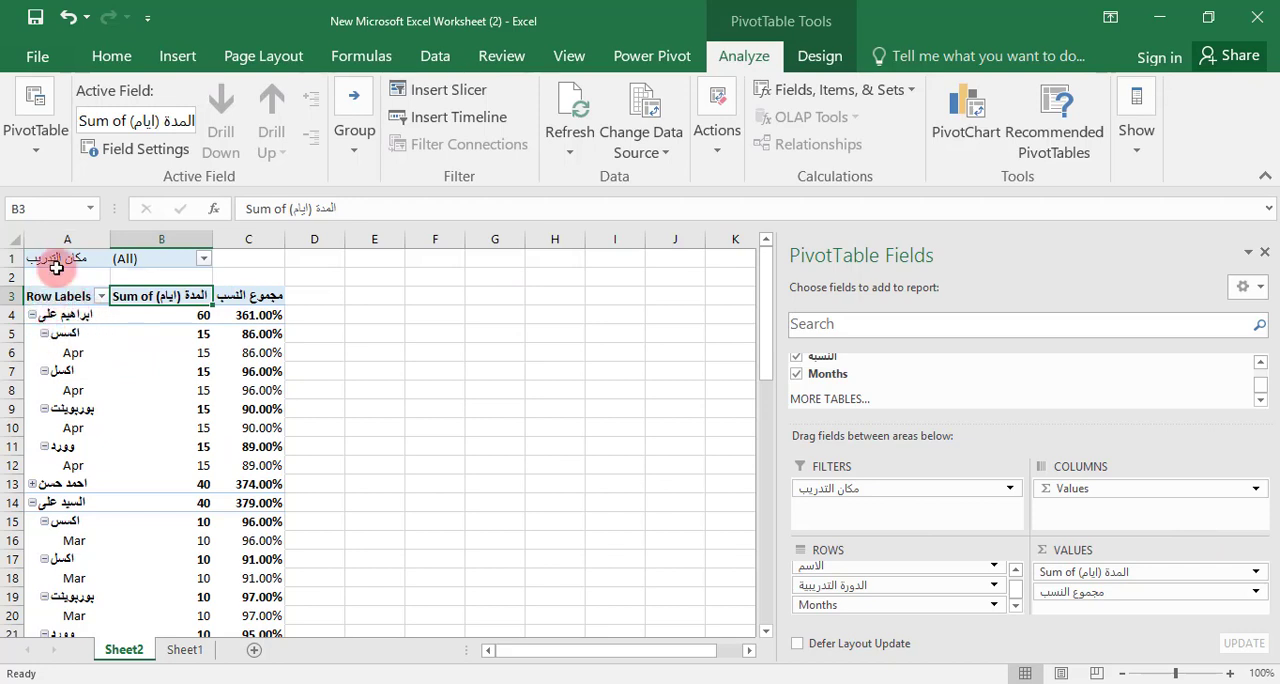
{"action": "left_click", "coordinate": [863, 588]}
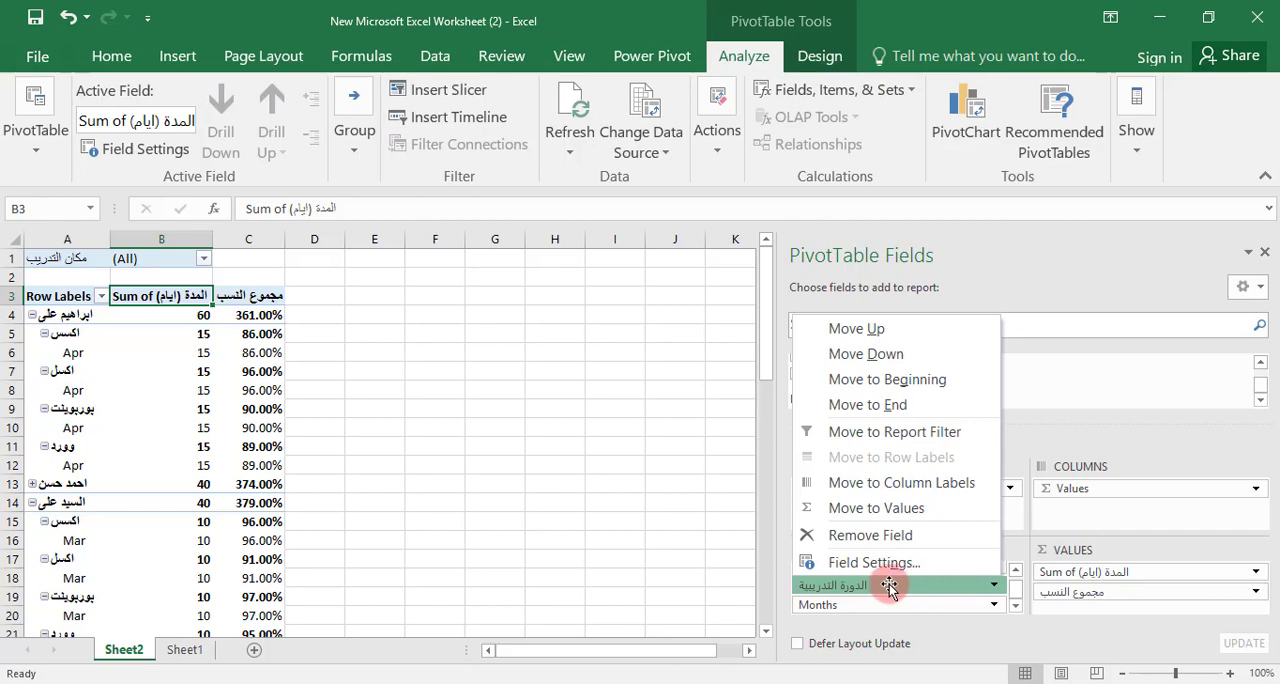
{"action": "left_click", "coordinate": [700, 524]}
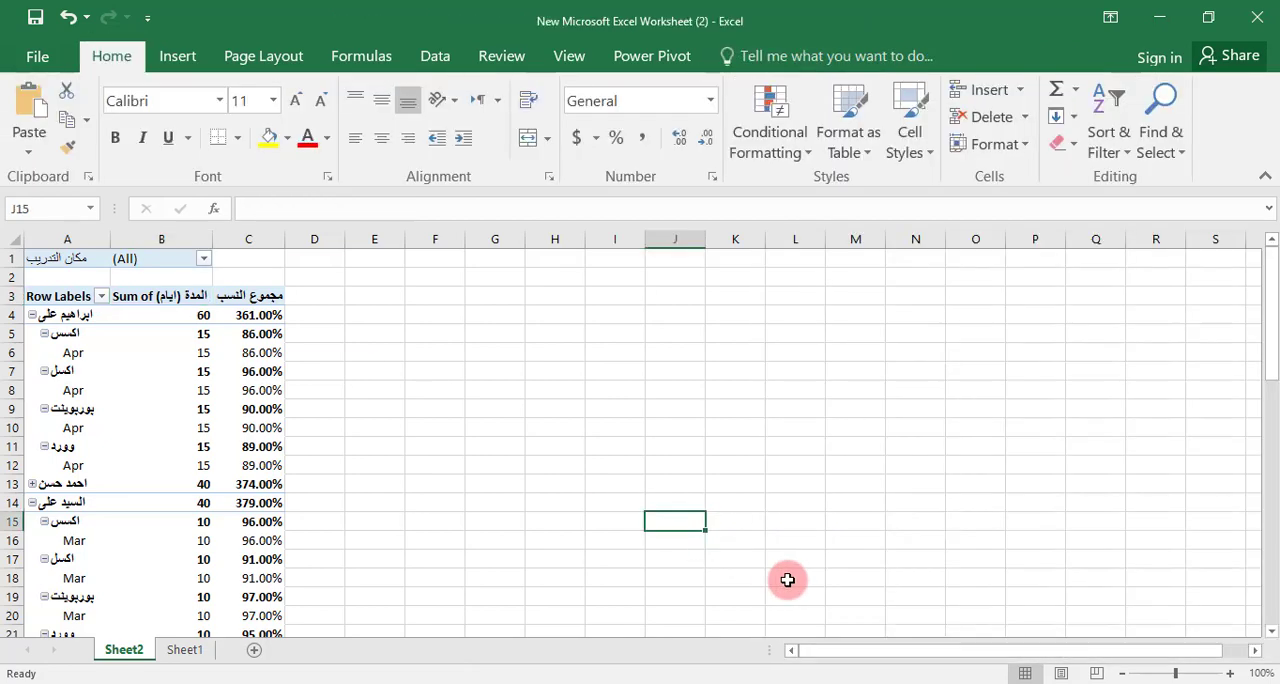
{"action": "left_click", "coordinate": [148, 395]}
{"action": "left_click_drag", "start_coordinate": [843, 584], "coordinate": [889, 514]}
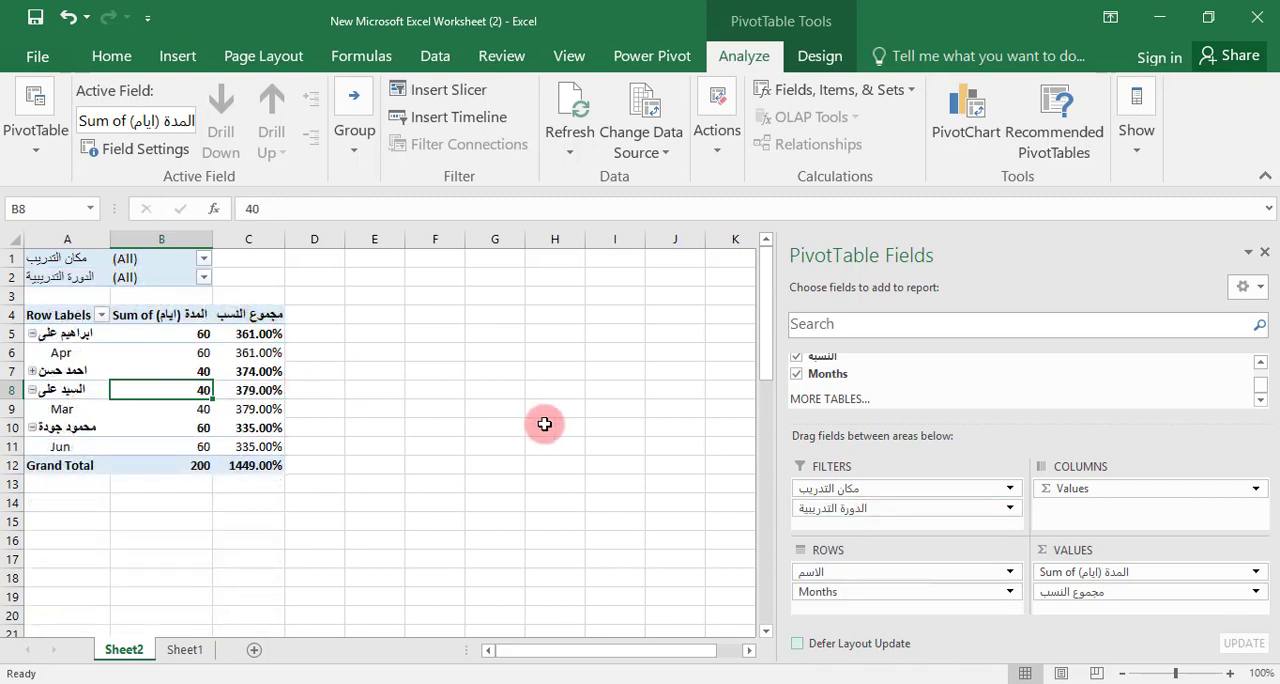
{"action": "left_click", "coordinate": [68, 17]}
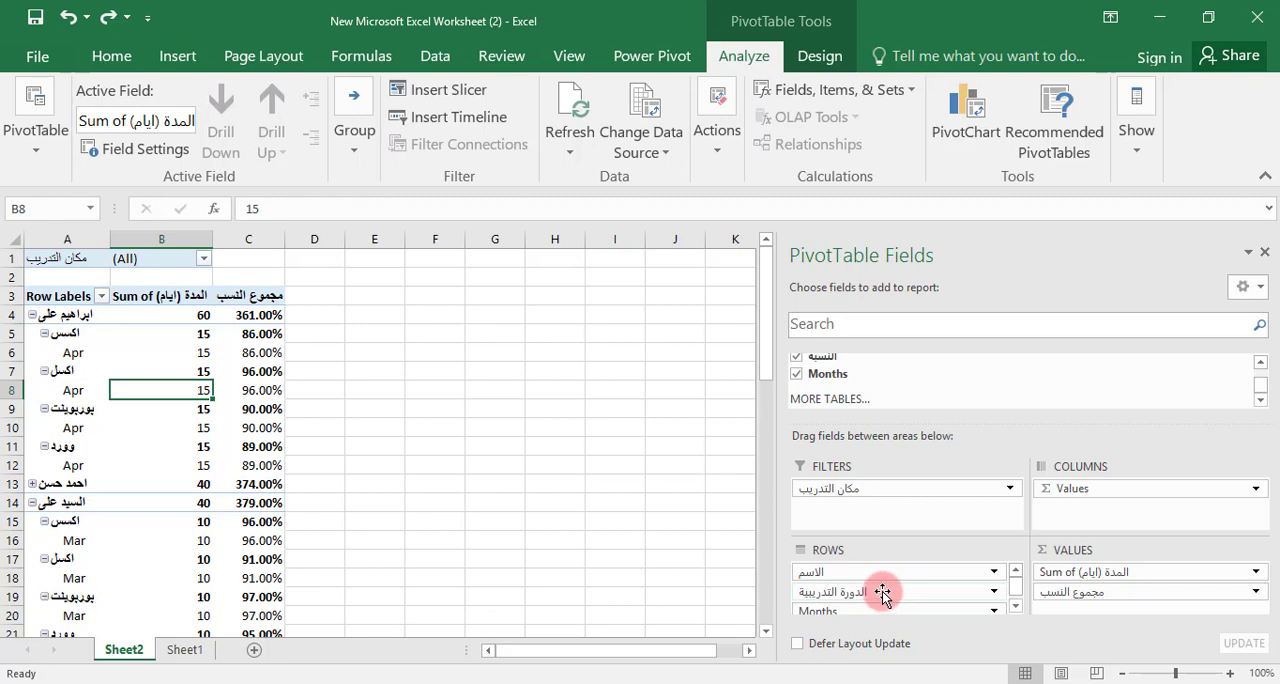
Move the Sum of المدة (ايام) field from the PivotTable values to the columns and review the resulting layout
{"action": "scroll", "coordinate": [882, 593], "scroll_direction": "down", "scroll_amount": 1}
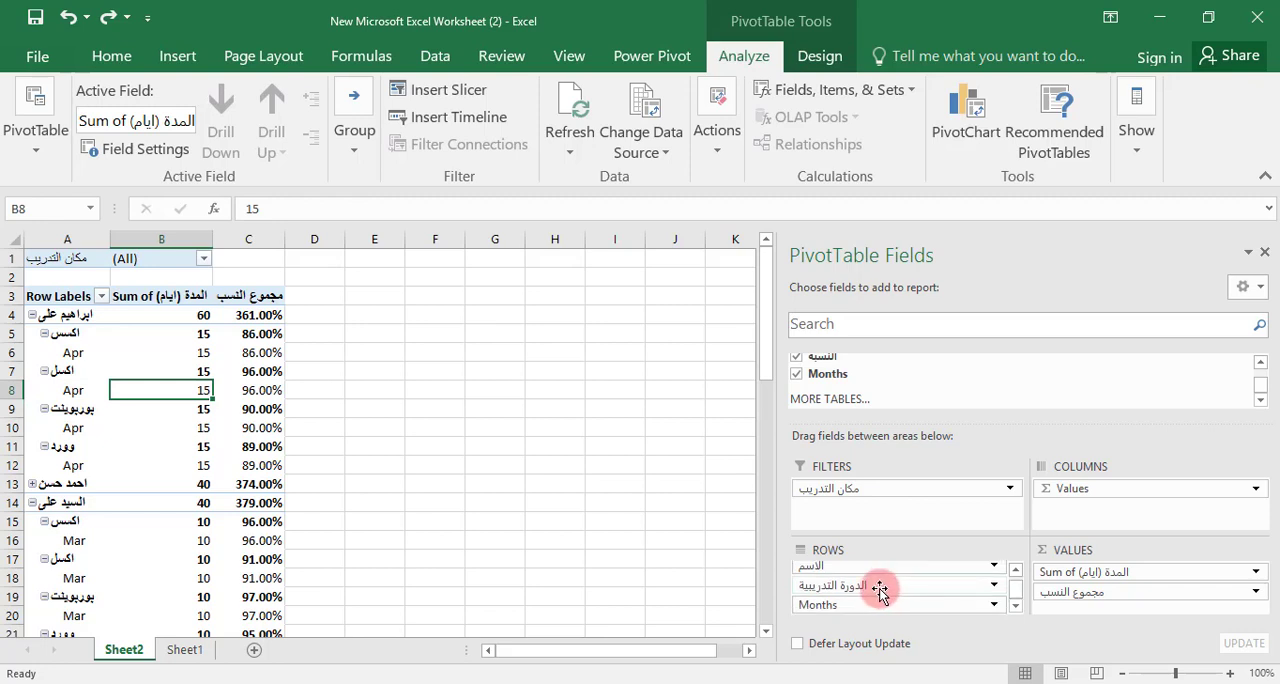
{"action": "scroll", "coordinate": [882, 591], "scroll_direction": "up", "scroll_amount": 1}
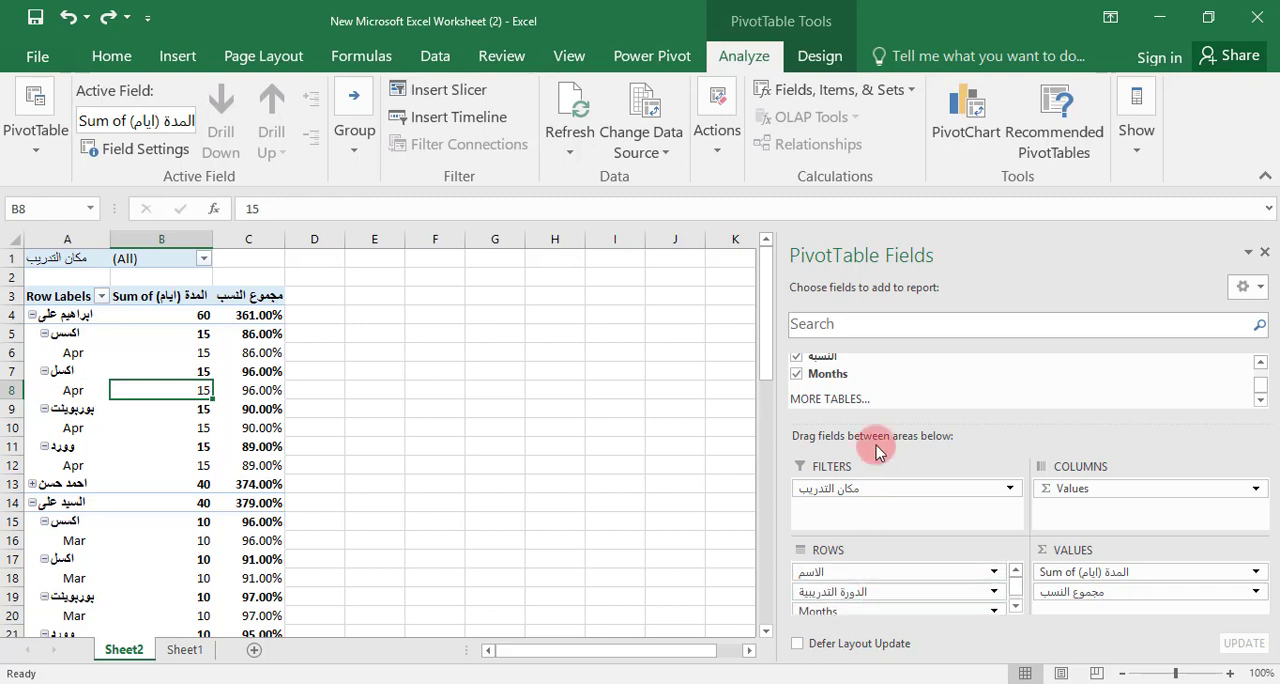
{"action": "scroll", "coordinate": [883, 578], "scroll_direction": "down", "scroll_amount": 1}
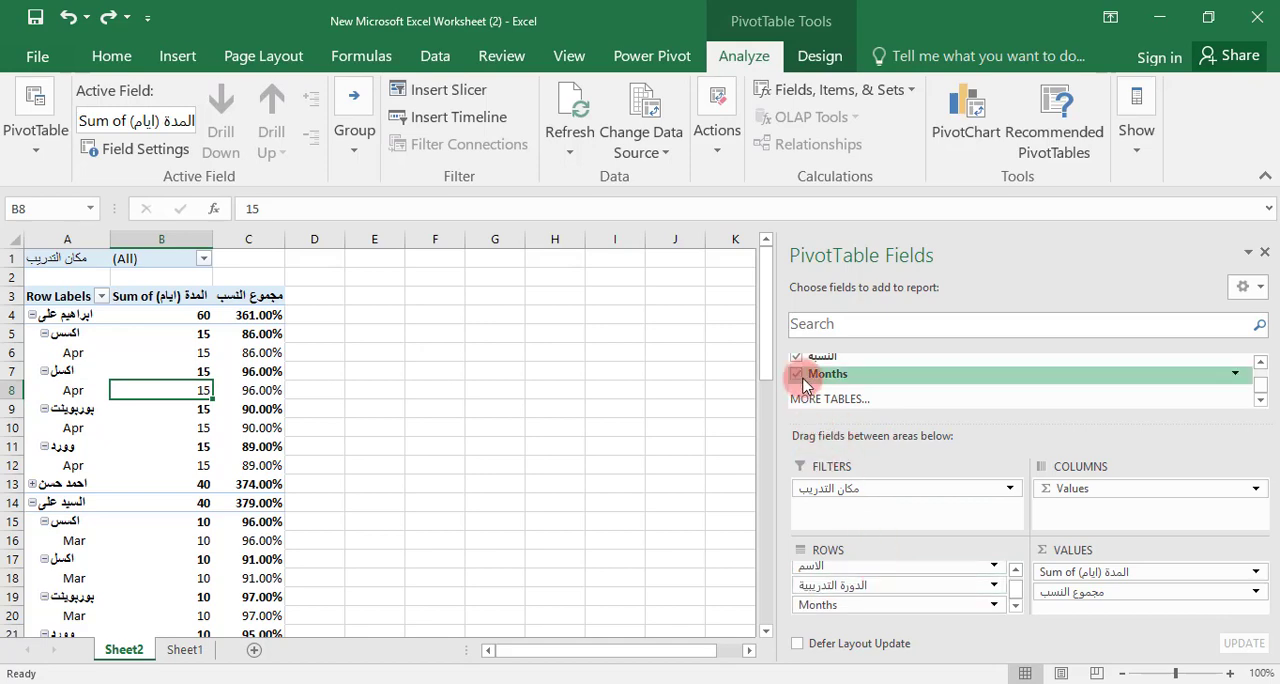
{"action": "left_click_drag", "start_coordinate": [1122, 575], "coordinate": [1132, 494]}
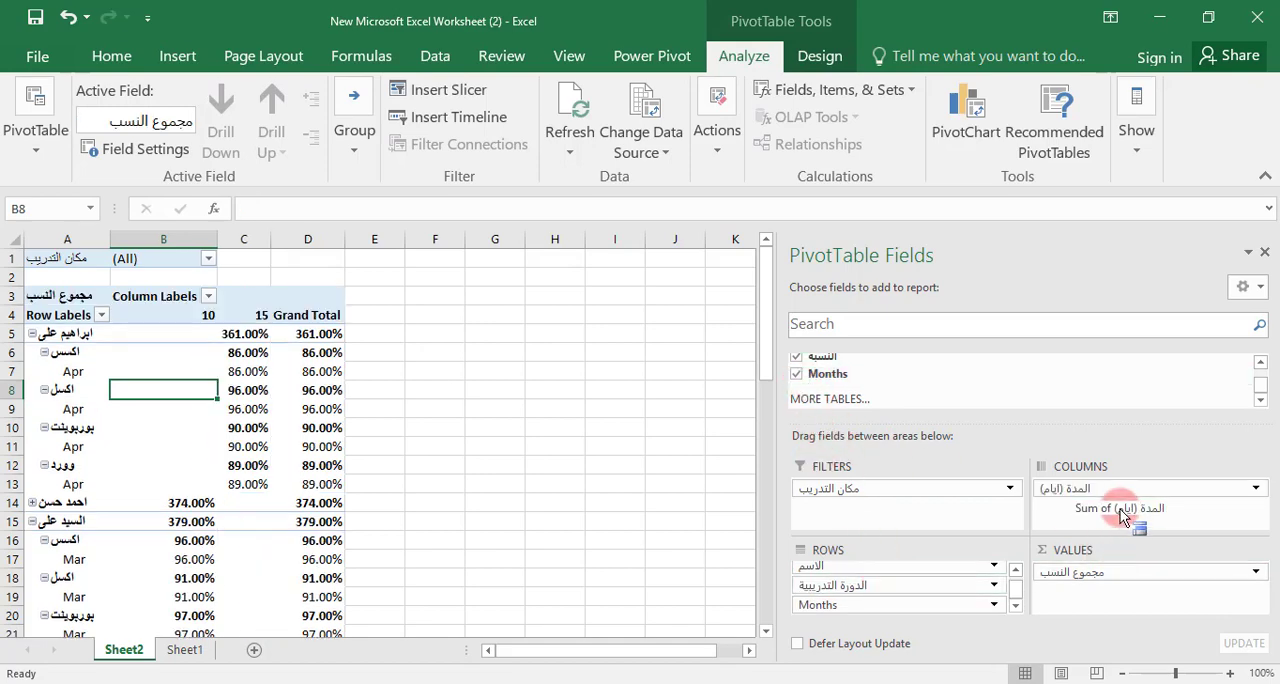
{"action": "scroll", "coordinate": [301, 398], "scroll_direction": "down", "scroll_amount": 1}
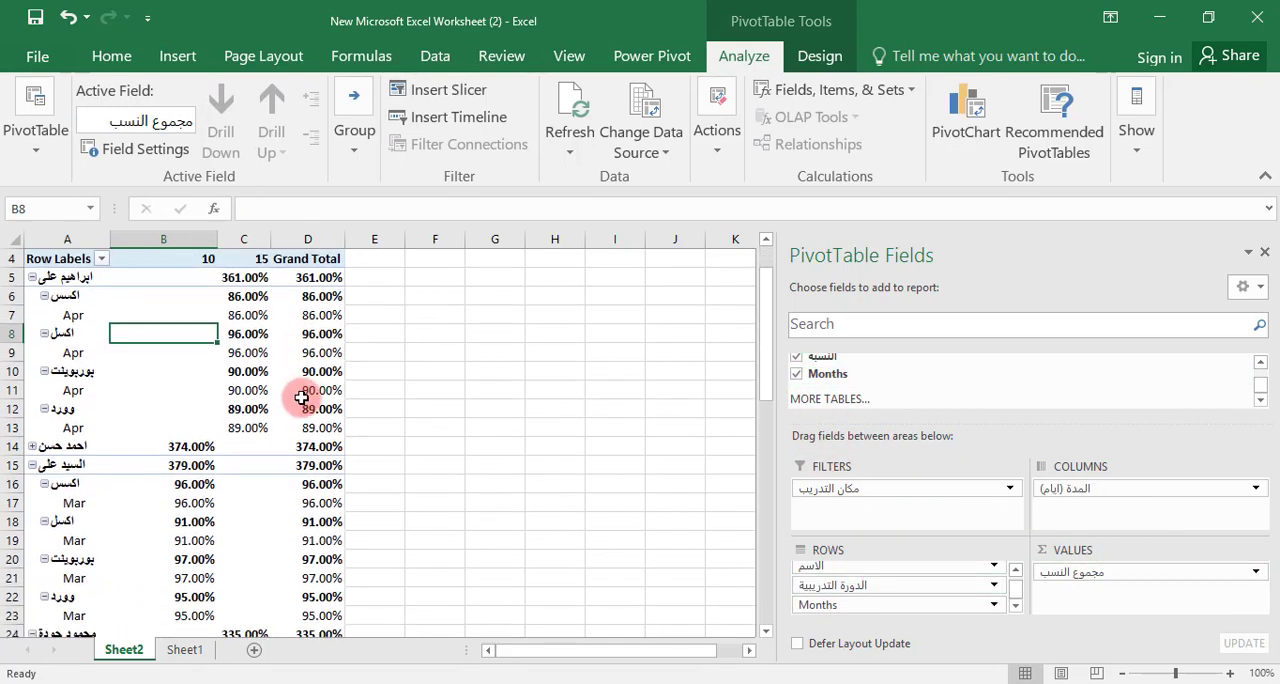
{"action": "scroll", "coordinate": [209, 338], "scroll_direction": "up", "scroll_amount": 1}
{"action": "mouse_move", "coordinate": [230, 374]}
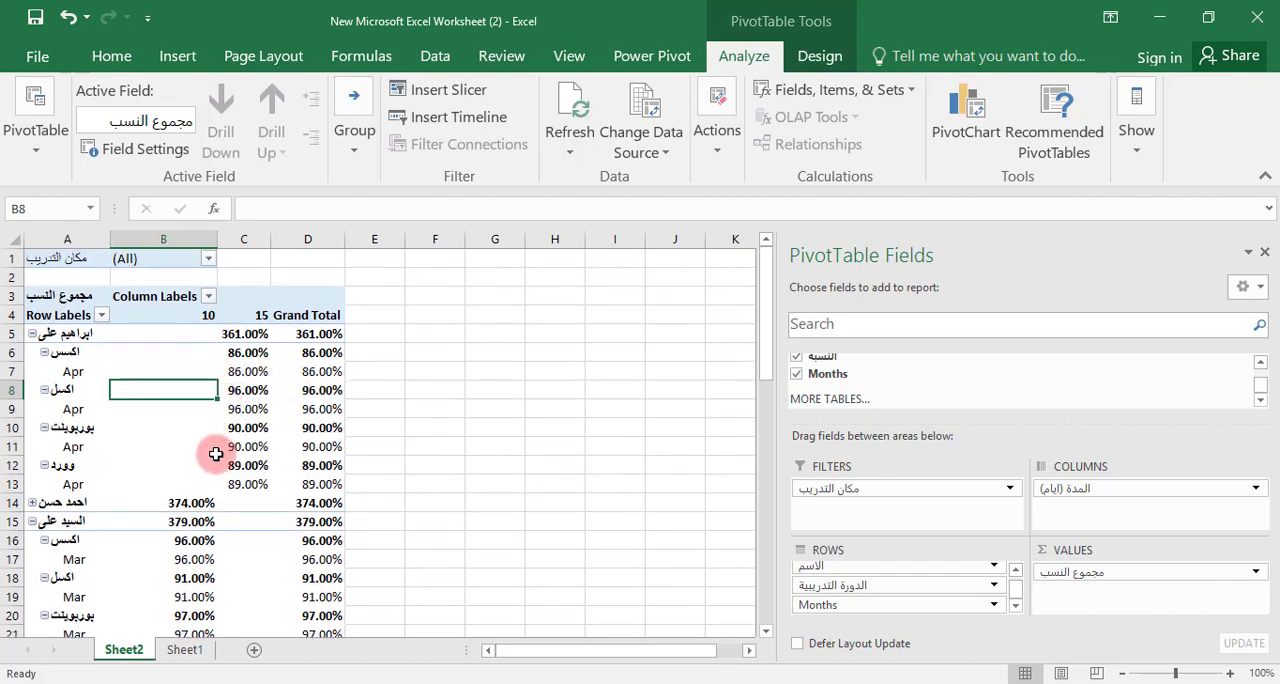
Expand the second trainee group, and arrange the fields with النسبة in the columns and Sum of المدة (ايام) in the values
{"action": "left_click", "coordinate": [32, 503]}
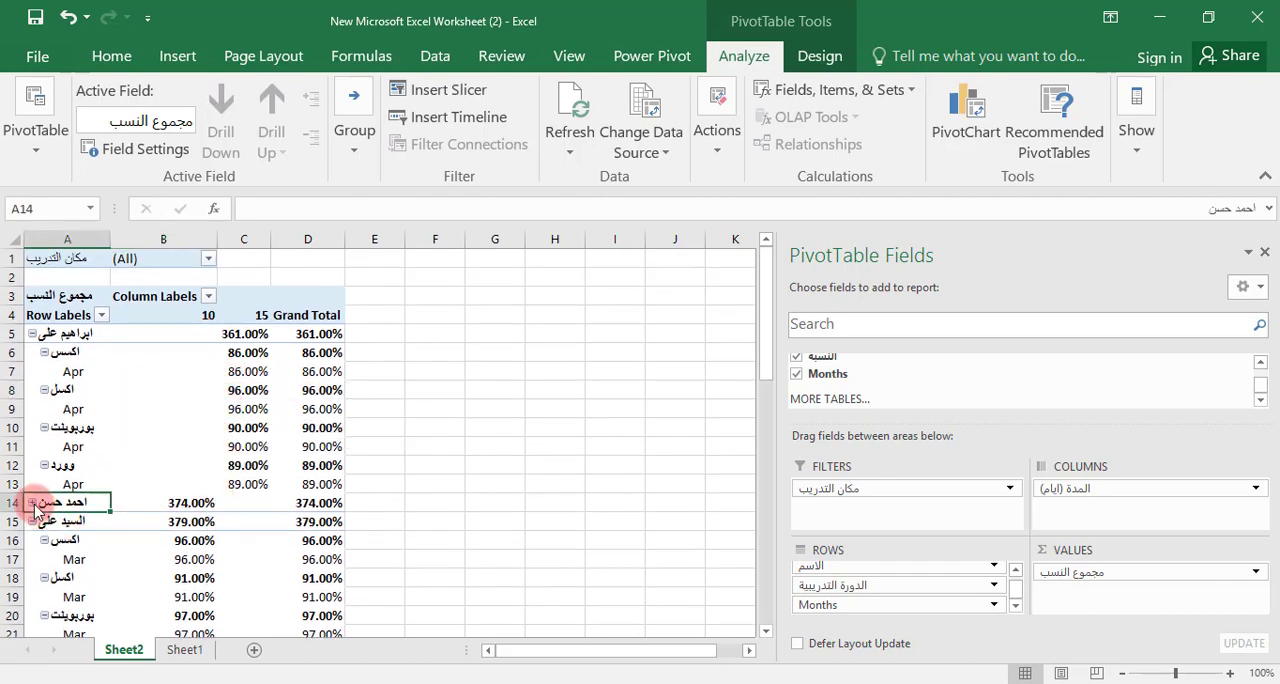
{"action": "scroll", "coordinate": [300, 500], "scroll_direction": "down", "scroll_amount": 2}
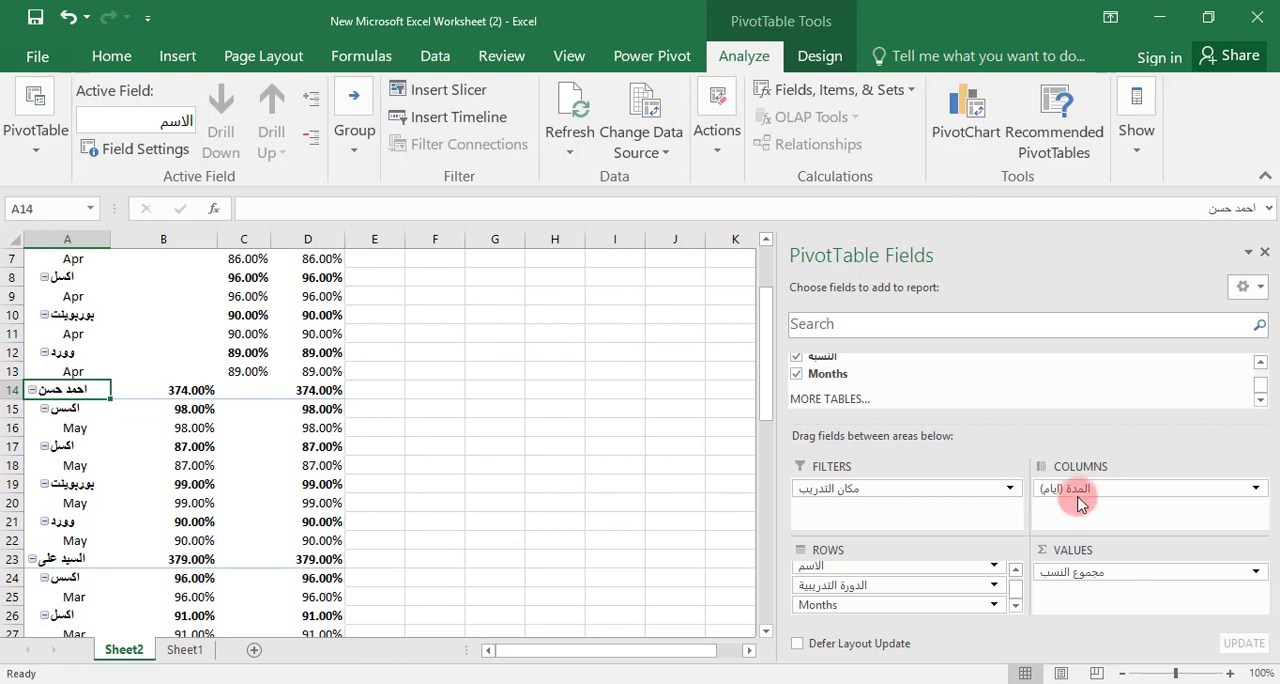
{"action": "left_click_drag", "start_coordinate": [1072, 508], "coordinate": [1100, 518]}
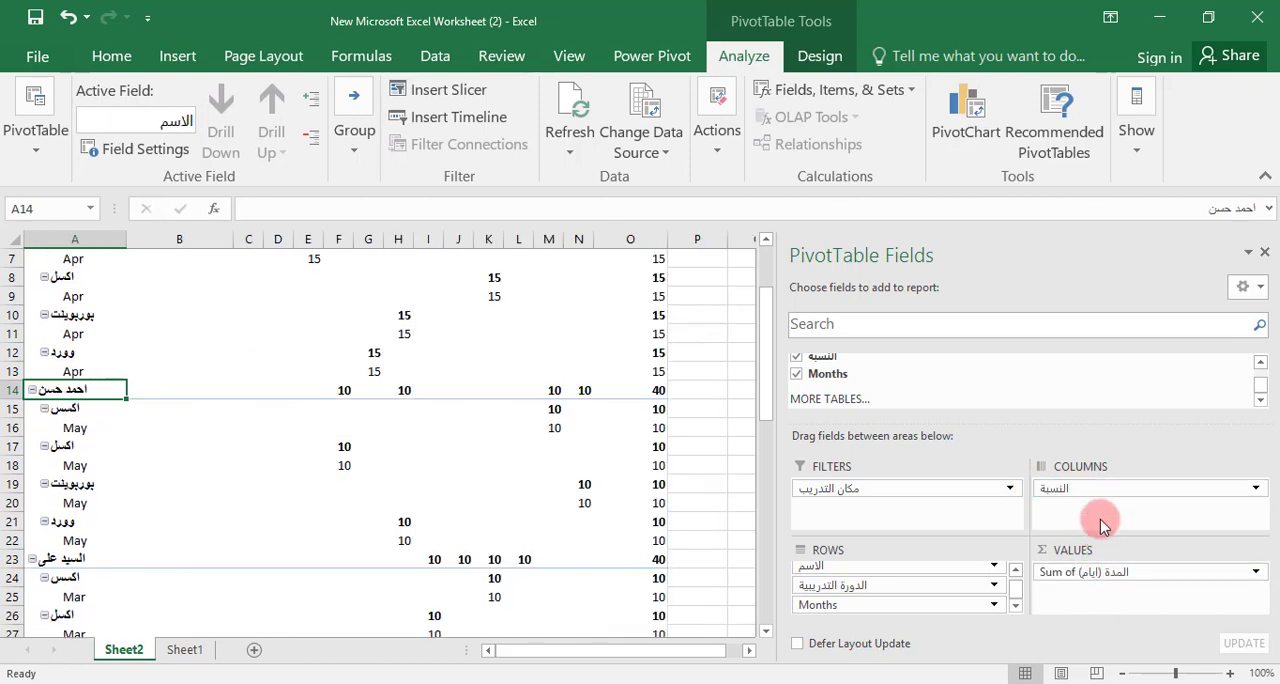
{"action": "scroll", "coordinate": [454, 440], "scroll_direction": "up", "scroll_amount": 2}
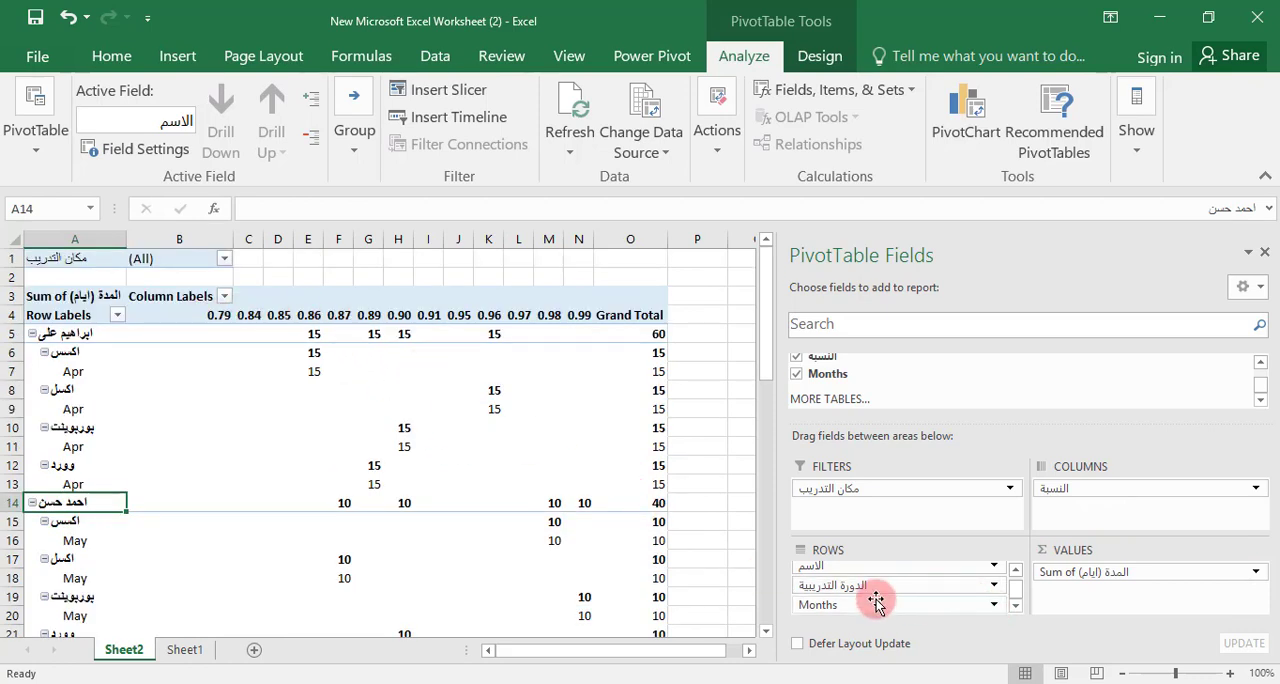
Move the Months field from the rows to the report filters and collapse the first trainee group
{"action": "left_click_drag", "start_coordinate": [851, 573], "coordinate": [863, 512]}
{"action": "mouse_move", "coordinate": [423, 465]}
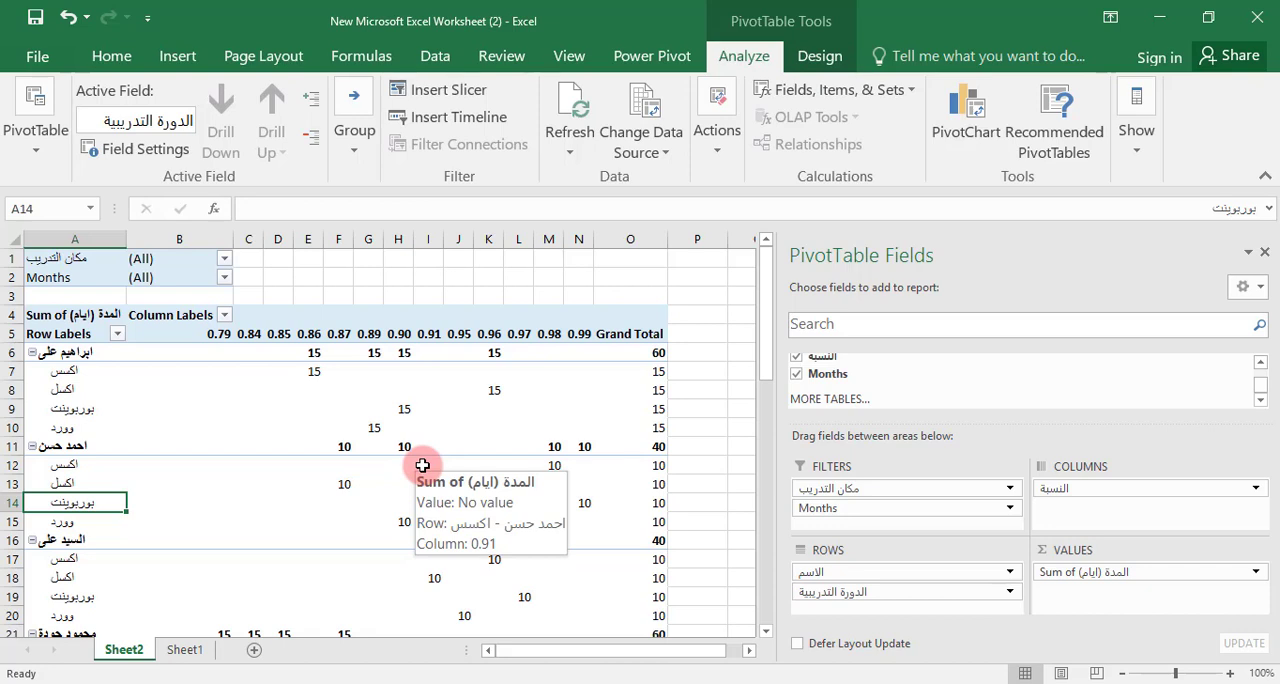
{"action": "left_click", "coordinate": [32, 353]}
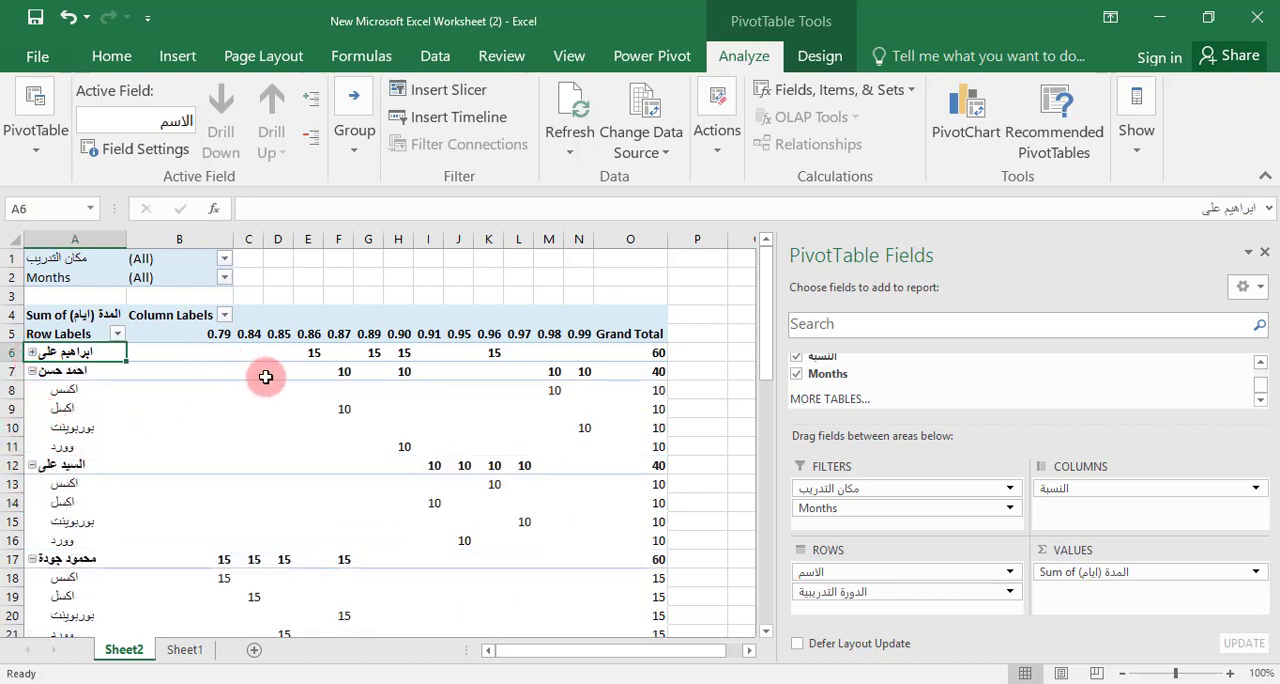
Select the PivotTable from its header through the Grand Total row and apply the dark blue Medium table style
{"action": "left_click_drag", "start_coordinate": [637, 318], "coordinate": [44, 597]}
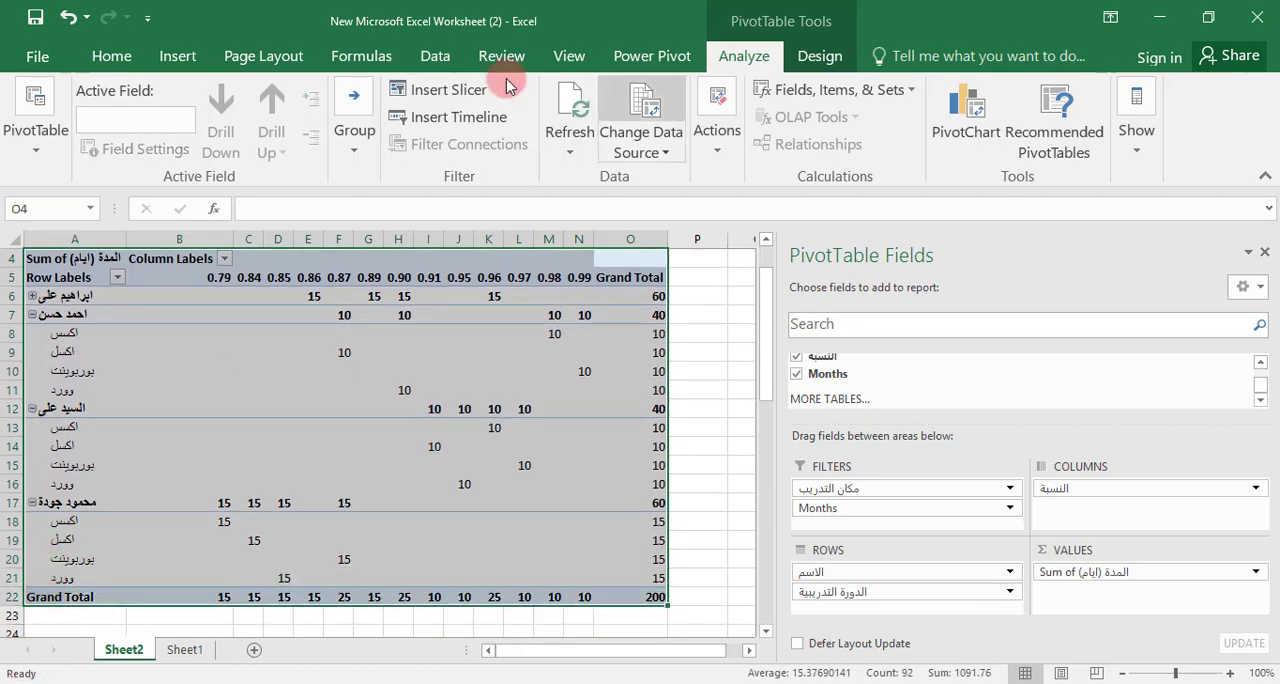
{"action": "left_click", "coordinate": [108, 56]}
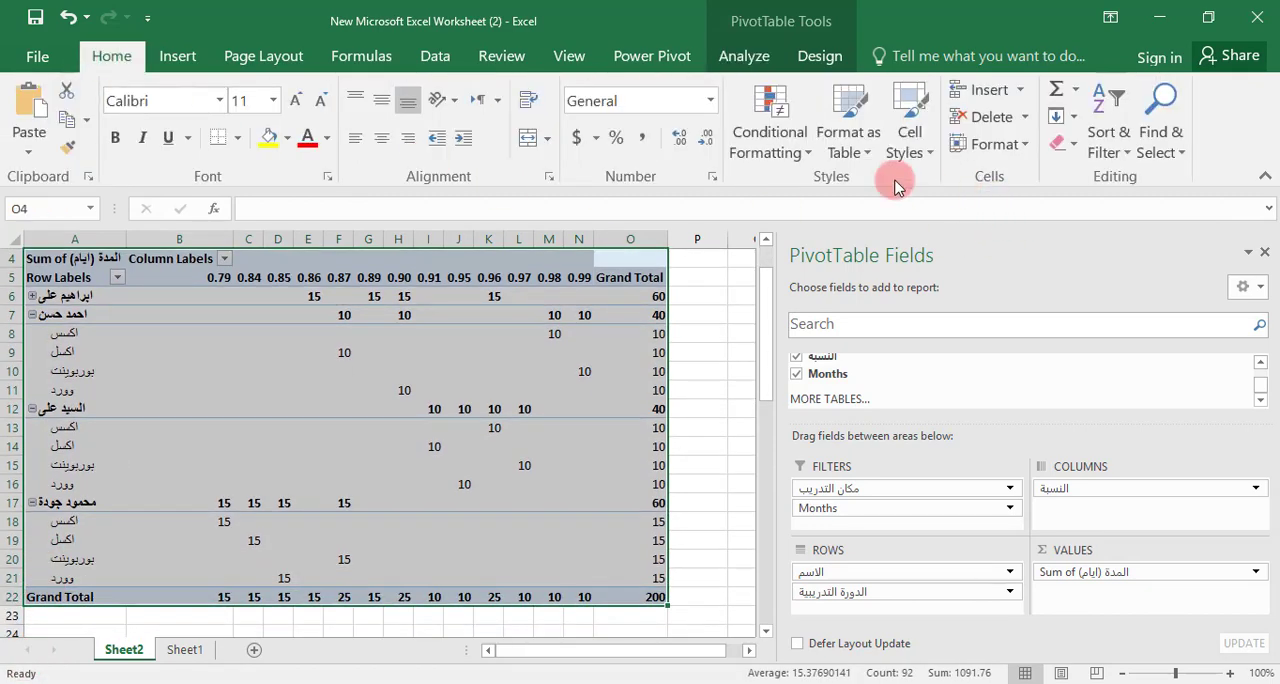
{"action": "left_click", "coordinate": [836, 163]}
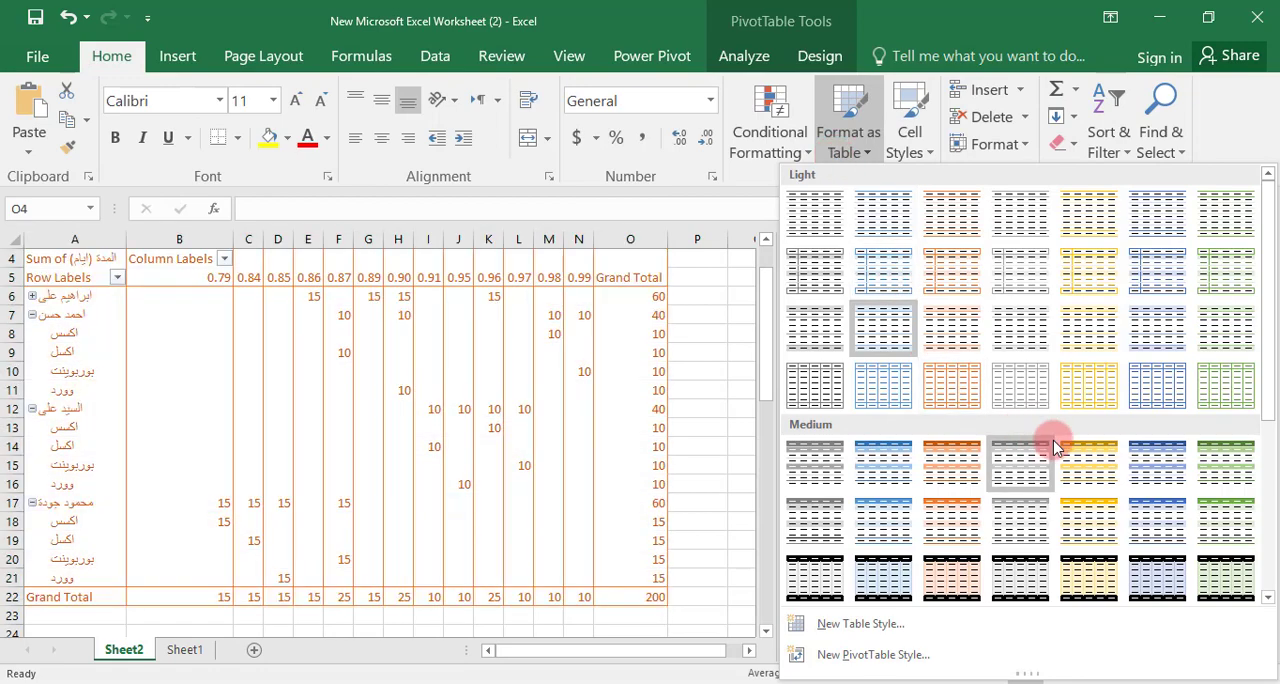
{"action": "left_click", "coordinate": [1165, 463]}
Define a new PivotTable style named PivotTable Style 1 with the Bold font style for the Whole Table element
{"action": "left_click", "coordinate": [849, 163]}
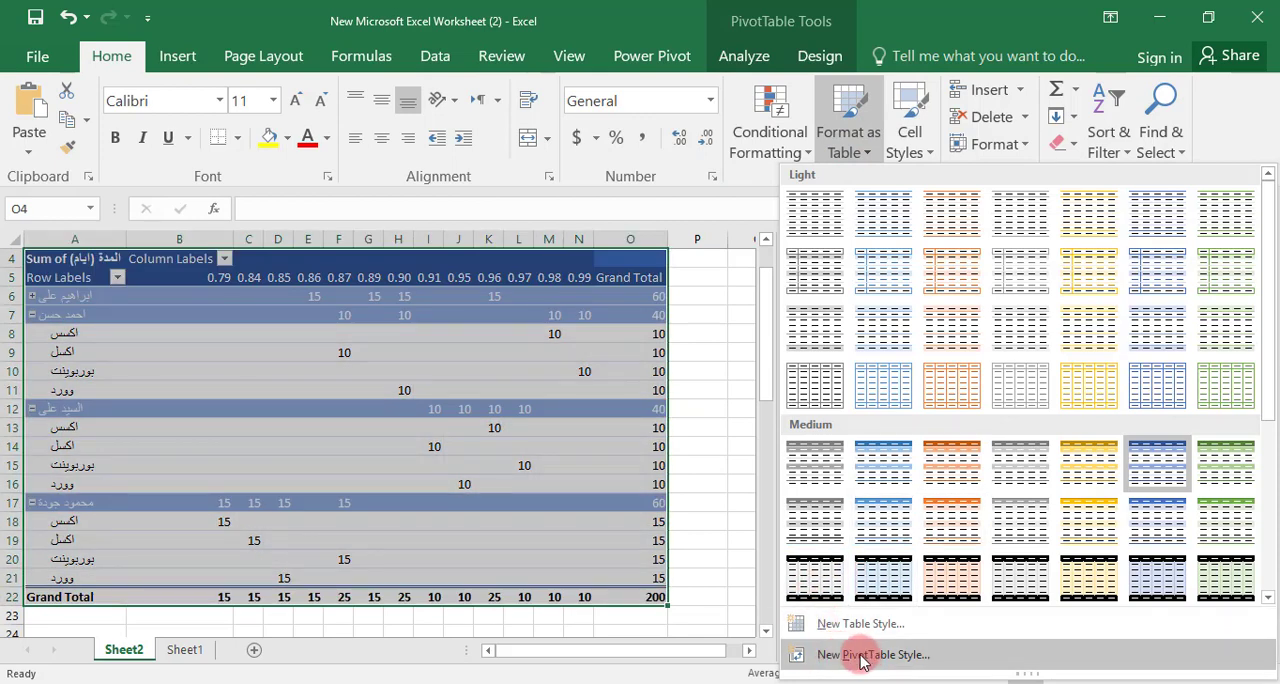
{"action": "left_click", "coordinate": [873, 655]}
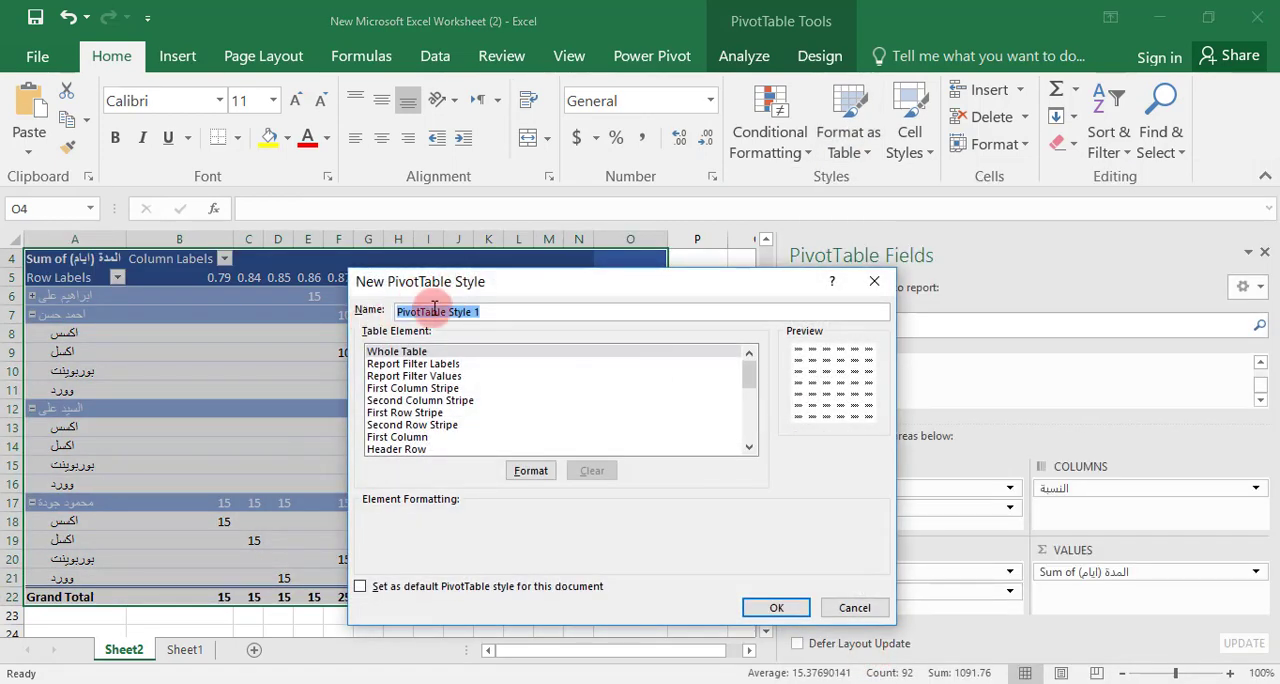
{"action": "left_click", "coordinate": [428, 311]}
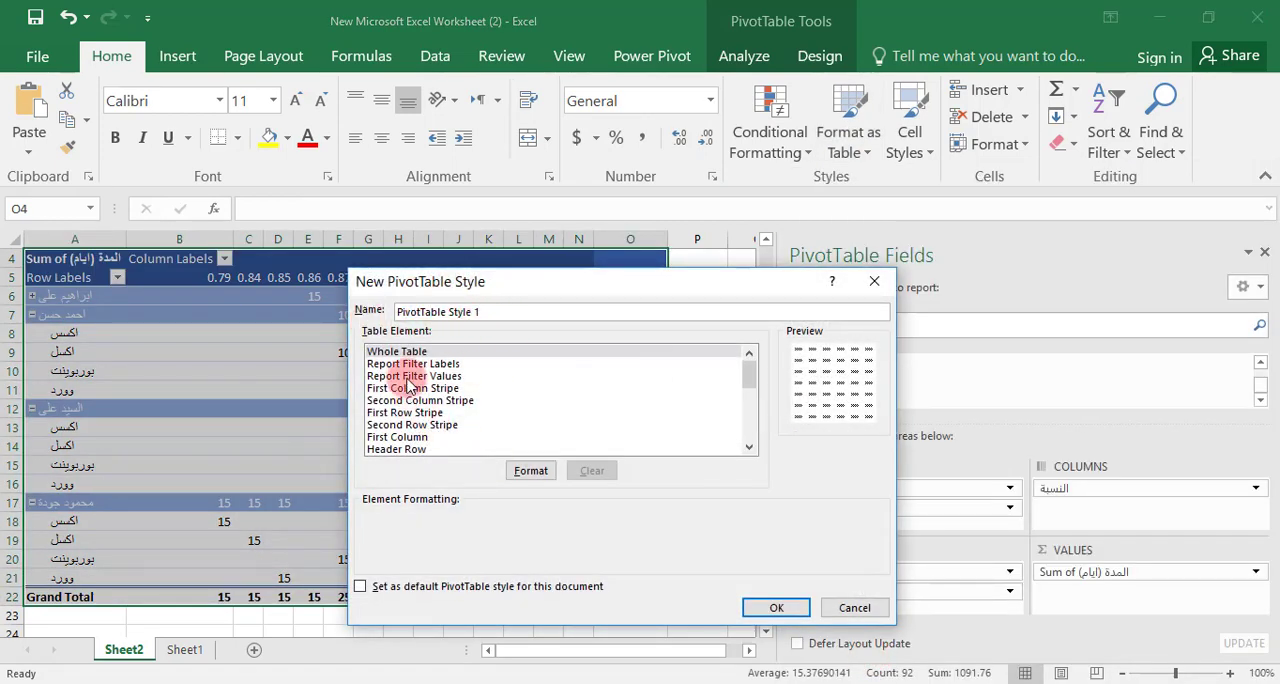
{"action": "left_click", "coordinate": [405, 351]}
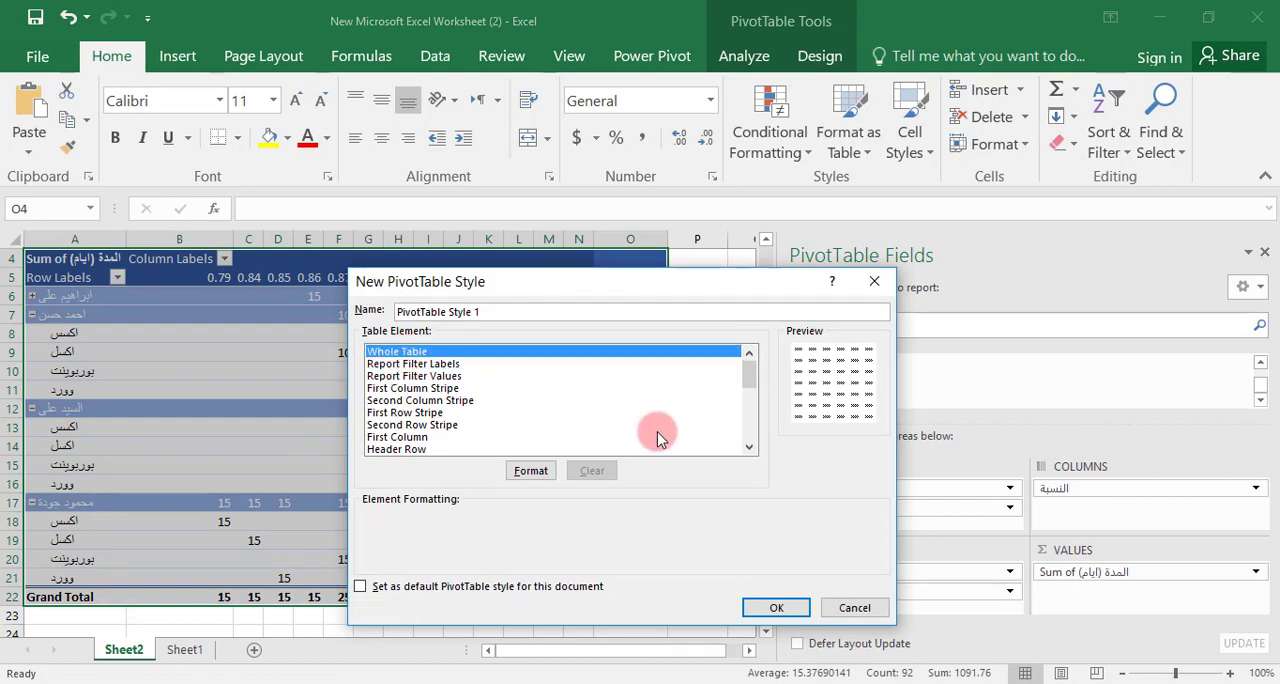
{"action": "left_click", "coordinate": [529, 471]}
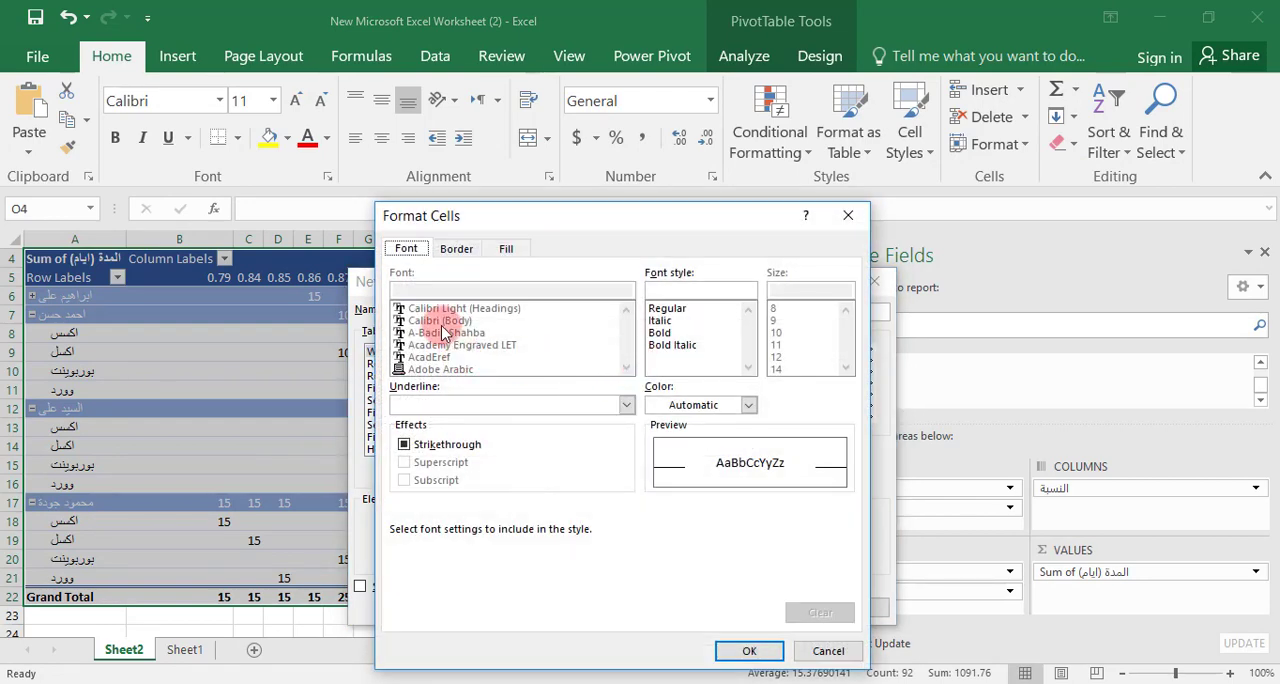
{"action": "left_click", "coordinate": [668, 309]}
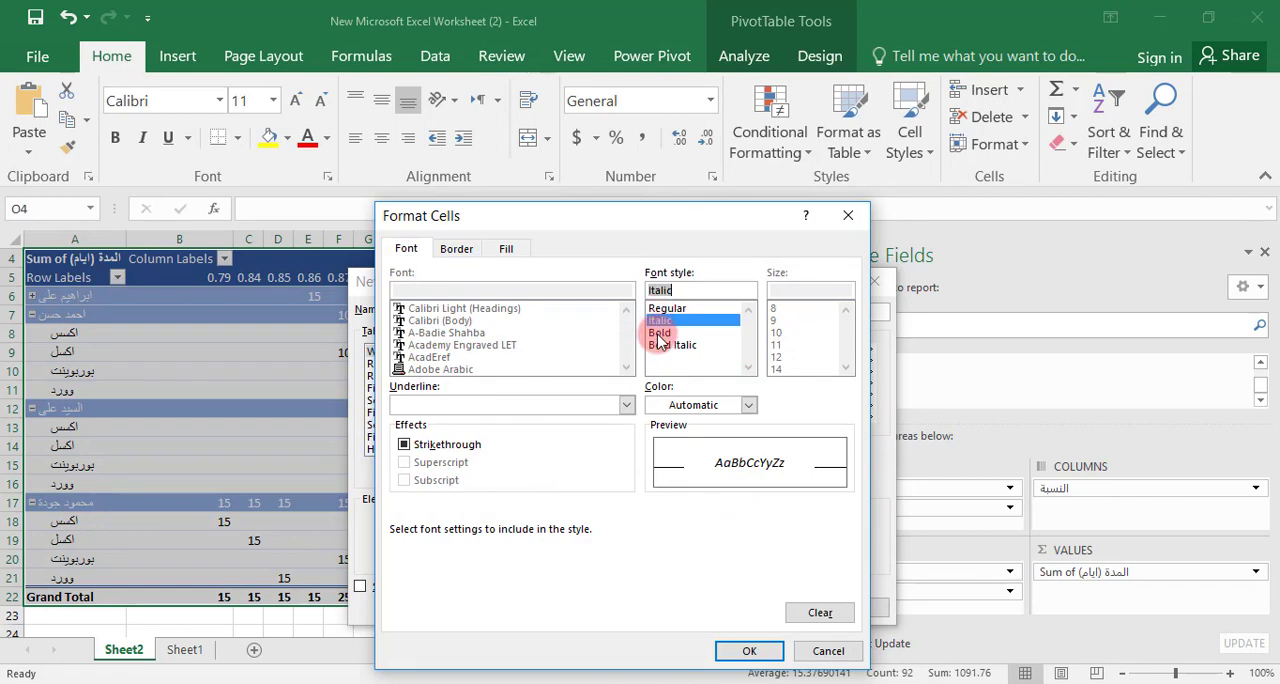
{"action": "left_click", "coordinate": [662, 333]}
{"action": "left_click", "coordinate": [749, 650]}
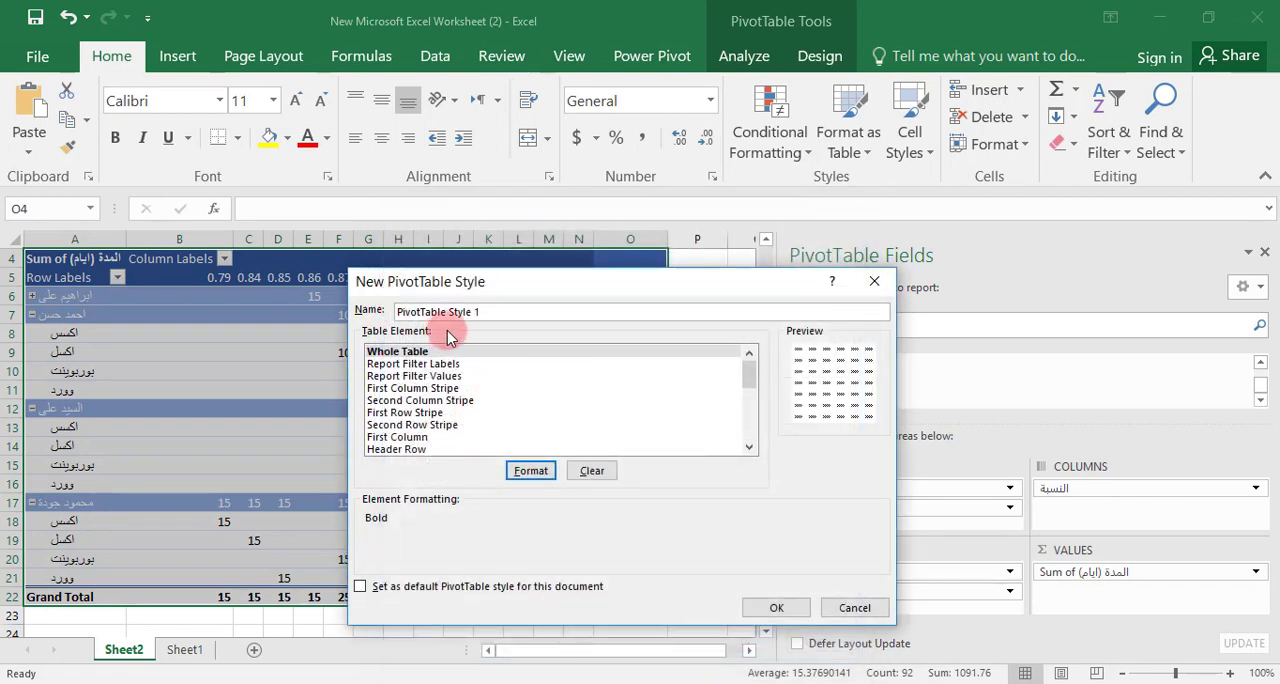
{"action": "left_click", "coordinate": [853, 608]}
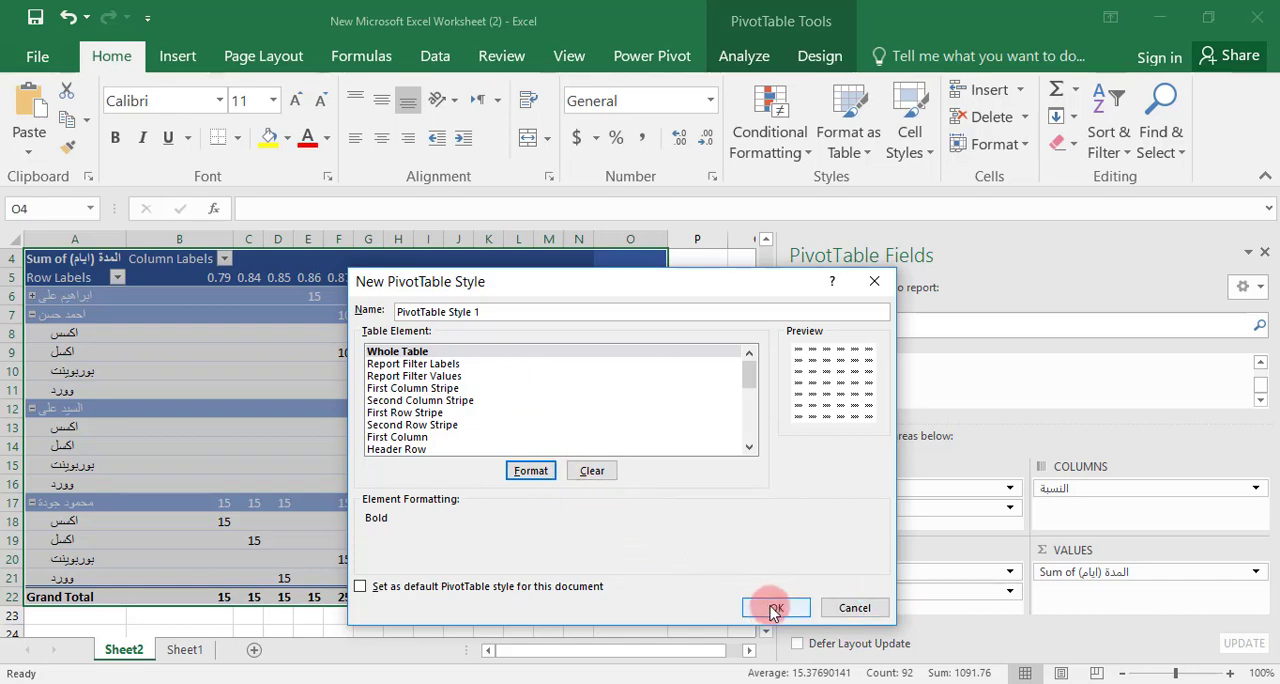
{"action": "left_click", "coordinate": [773, 608]}
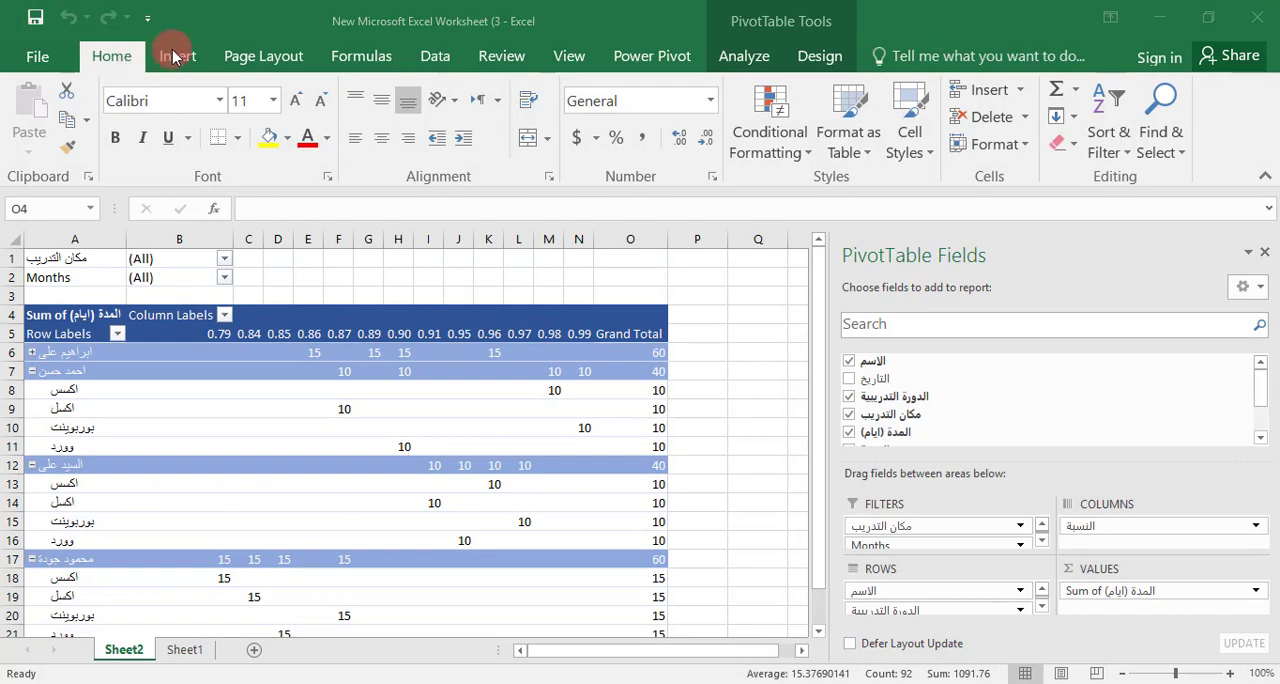
Open the recommended PivotTables for the training courses table in Sheet1
{"action": "left_click", "coordinate": [175, 55]}
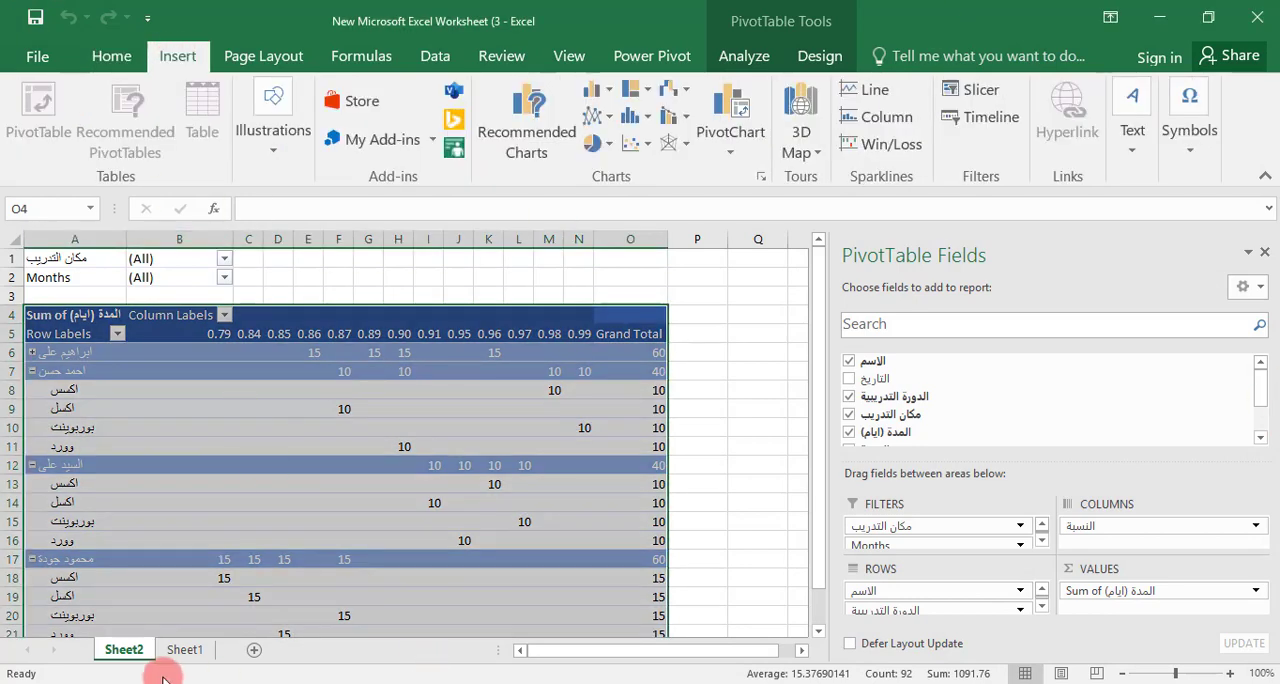
{"action": "left_click", "coordinate": [186, 649]}
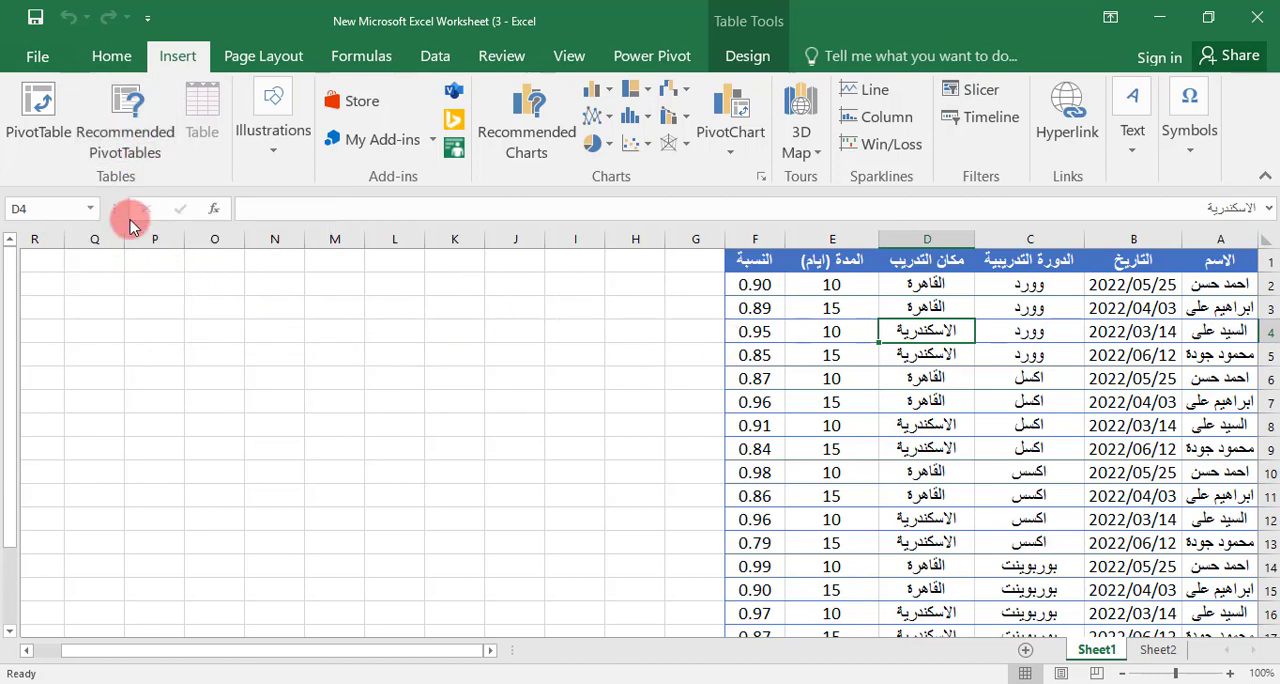
{"action": "left_click", "coordinate": [124, 134]}
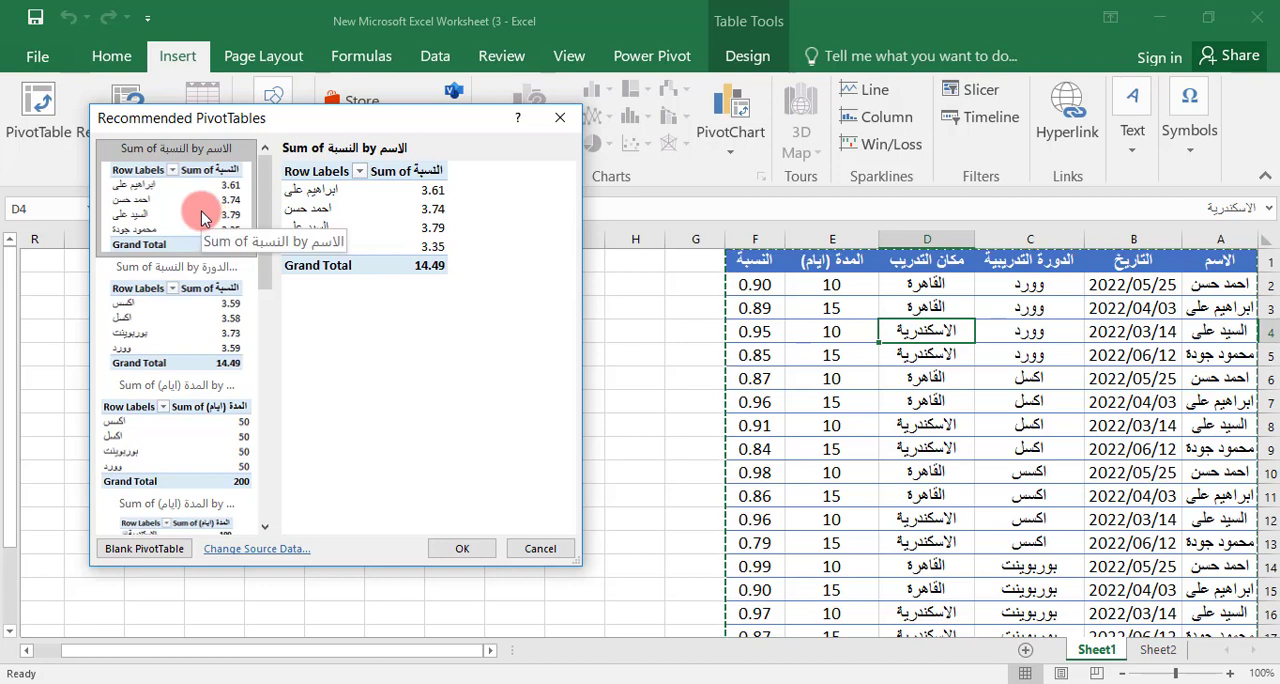
Preview several recommended PivotTables and insert the "Sum of المدة (ايام) by الاسم (+)" layout on a new sheet
{"action": "left_click", "coordinate": [191, 322]}
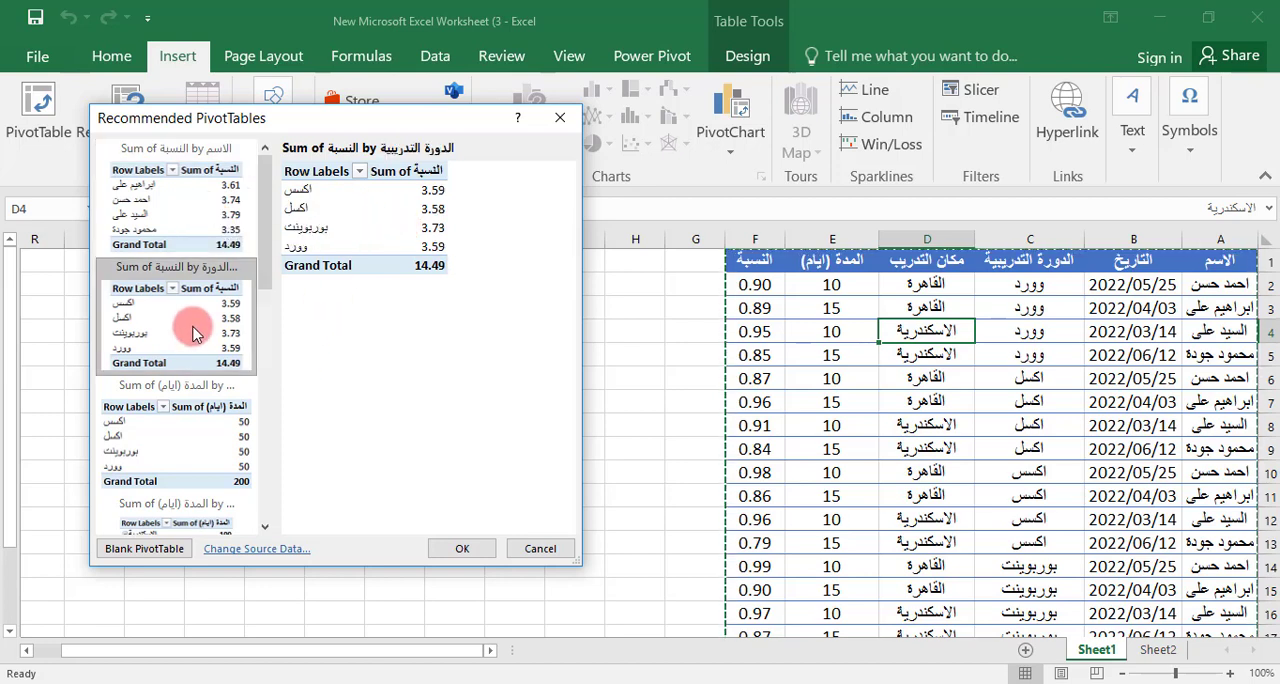
{"action": "left_click", "coordinate": [208, 420]}
{"action": "left_click_drag", "start_coordinate": [262, 289], "coordinate": [268, 368]}
{"action": "left_click", "coordinate": [209, 386]}
{"action": "left_click", "coordinate": [210, 368]}
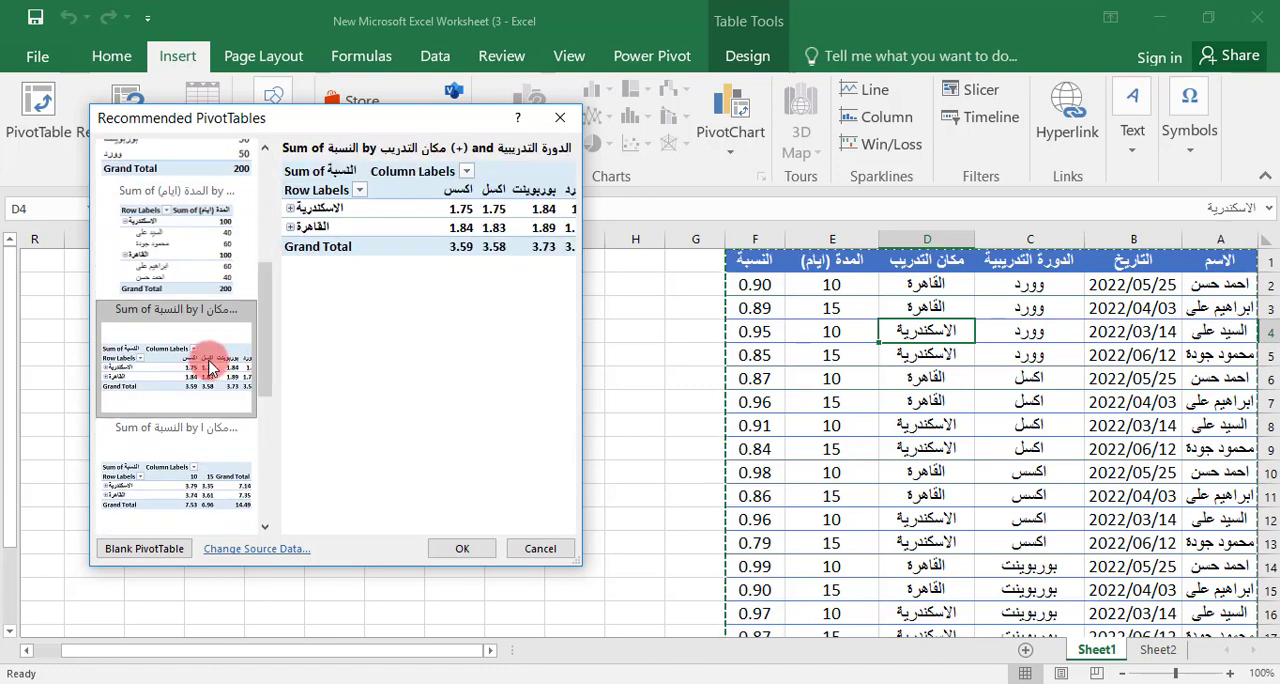
{"action": "left_click", "coordinate": [183, 458]}
{"action": "left_click_drag", "start_coordinate": [266, 352], "coordinate": [268, 325]}
{"action": "left_click", "coordinate": [183, 323]}
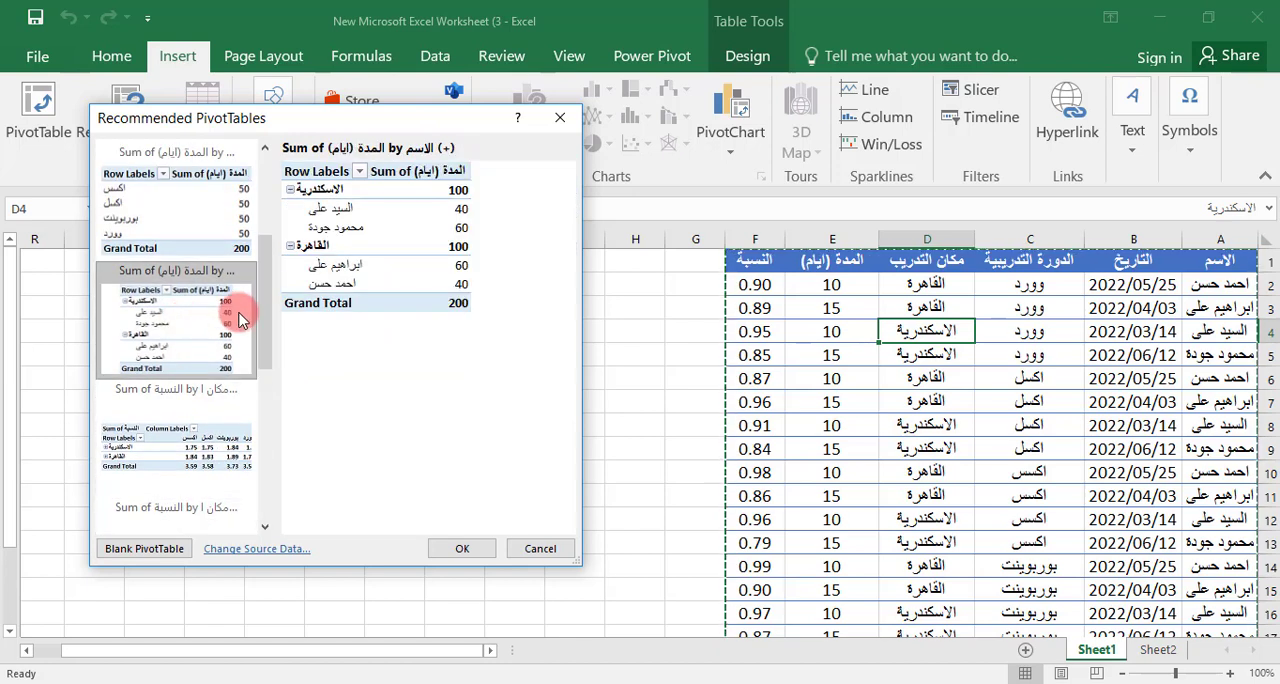
{"action": "left_click", "coordinate": [460, 550]}
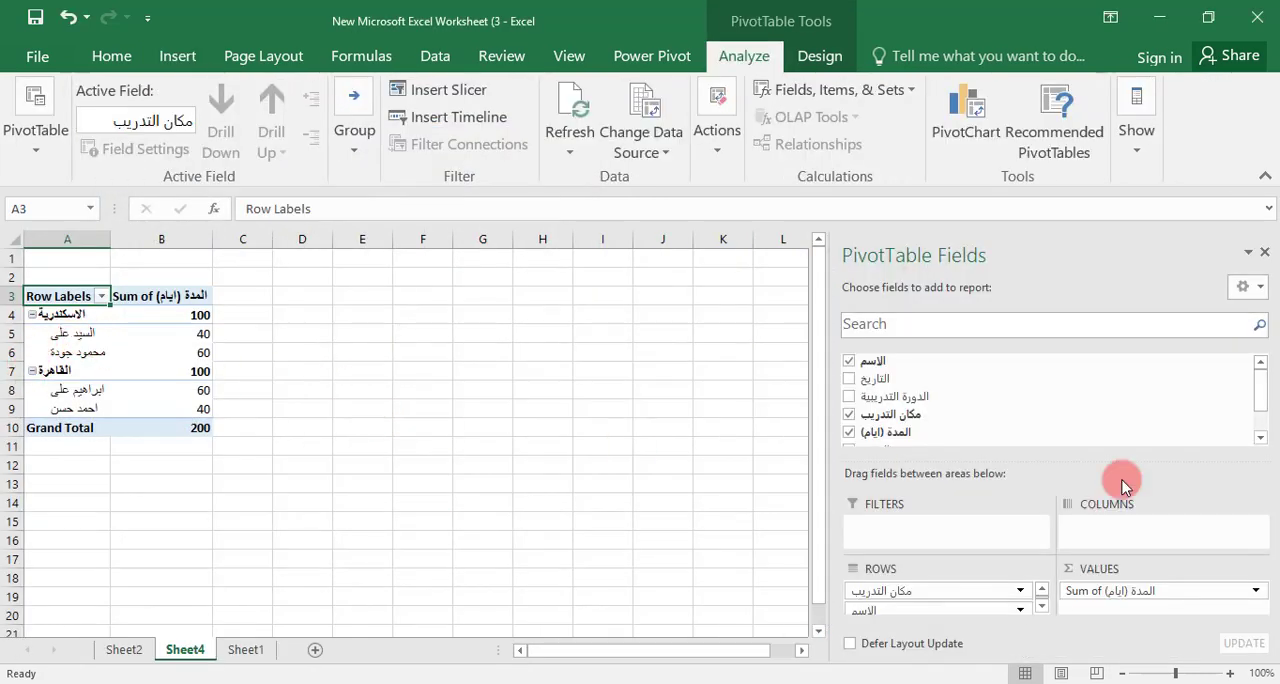
Add the التاريخ and الدورة التدريبية fields to the new PivotTable, and deselect both fields again
{"action": "left_click", "coordinate": [849, 380]}
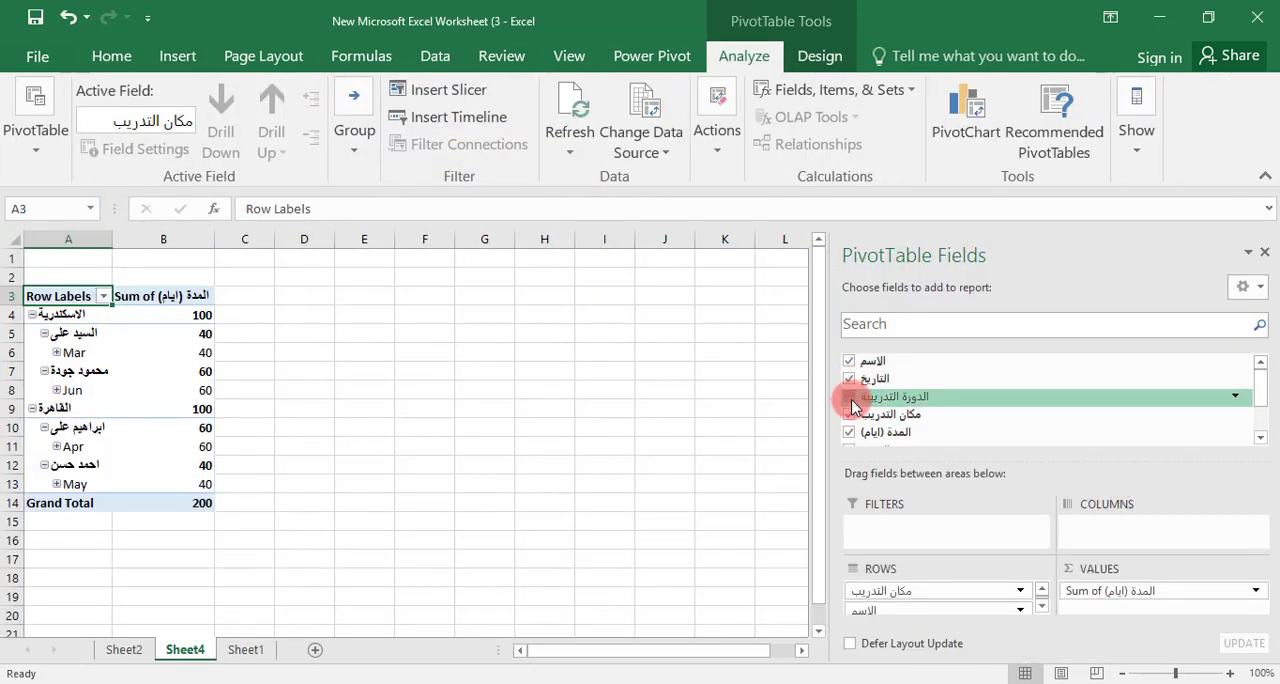
{"action": "left_click", "coordinate": [850, 397]}
{"action": "left_click", "coordinate": [850, 380]}
{"action": "left_click", "coordinate": [849, 400]}
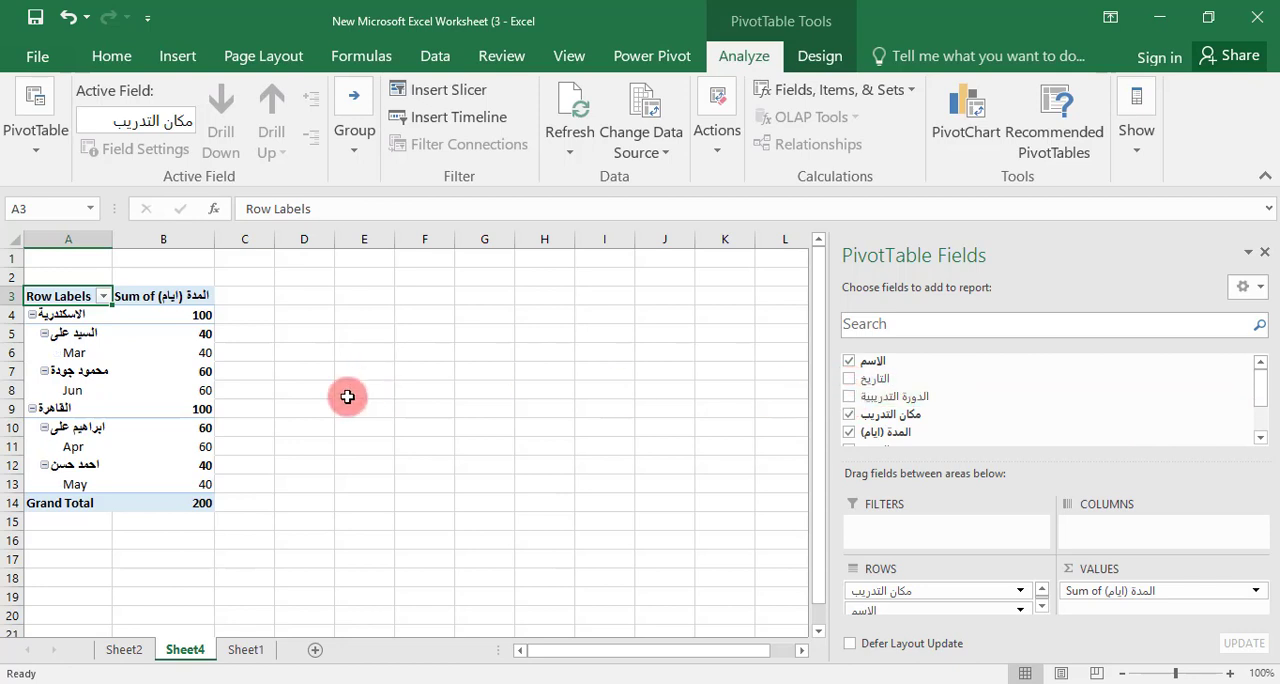
Insert a second "Sum of المدة (ايام) by الاسم (+)" recommended PivotTable from the Sheet1 training table, and return to Sheet1
{"action": "left_click", "coordinate": [176, 60]}
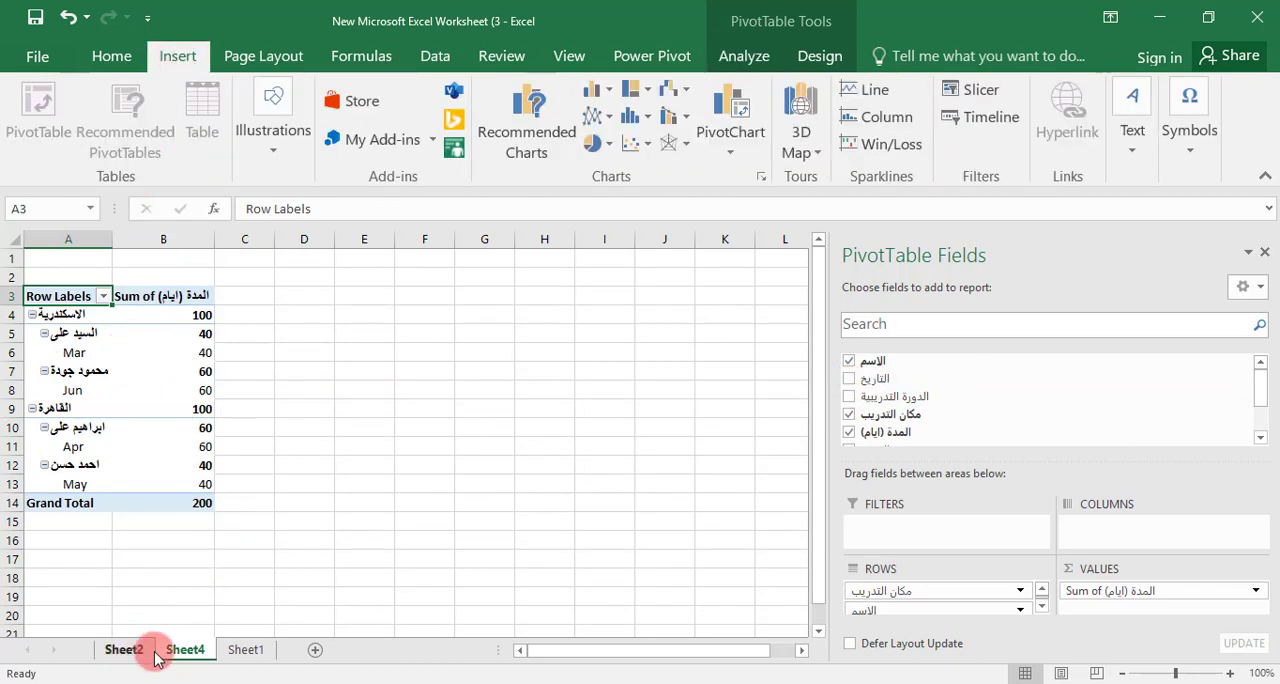
{"action": "left_click", "coordinate": [245, 650]}
{"action": "left_click", "coordinate": [832, 354]}
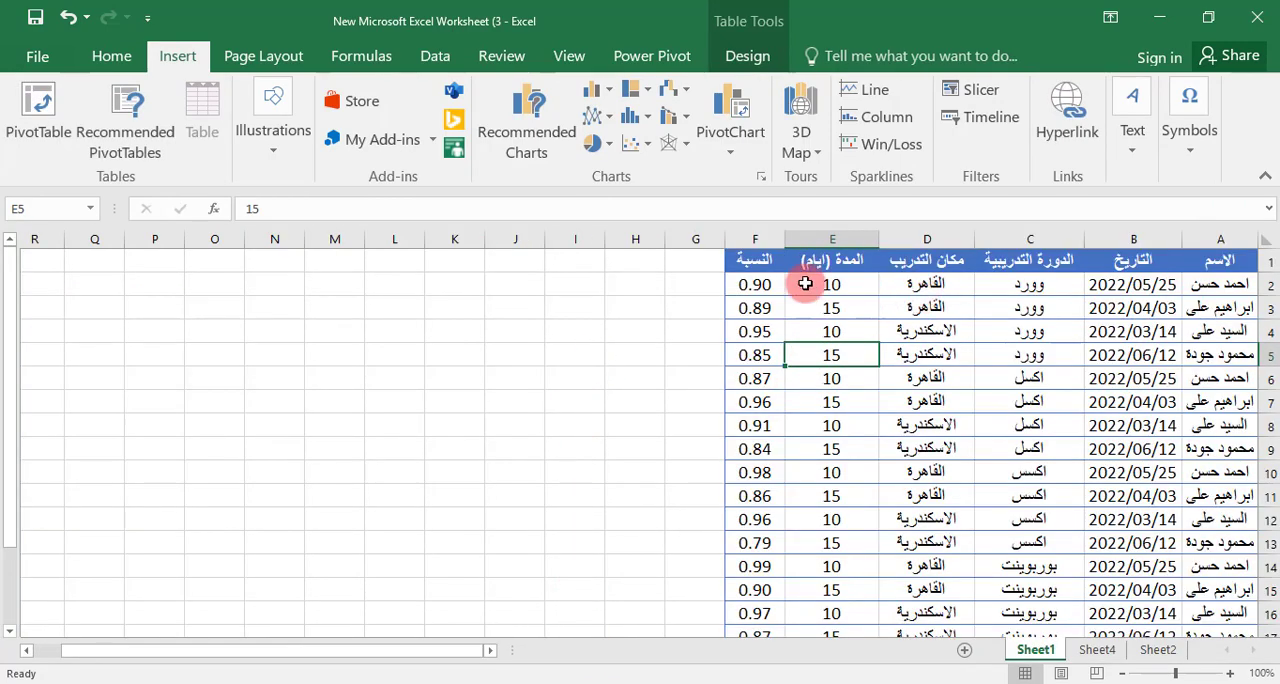
{"action": "left_click", "coordinate": [126, 127]}
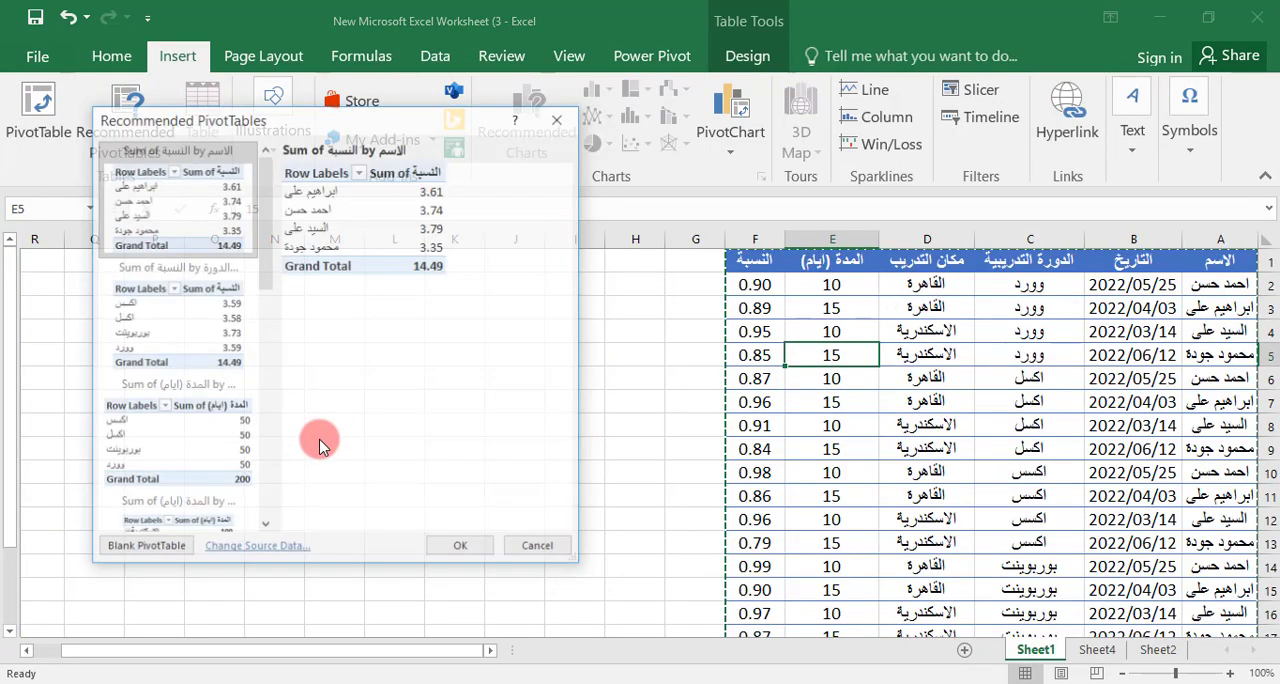
{"action": "left_click_drag", "start_coordinate": [258, 247], "coordinate": [241, 357]}
{"action": "left_click", "coordinate": [167, 275]}
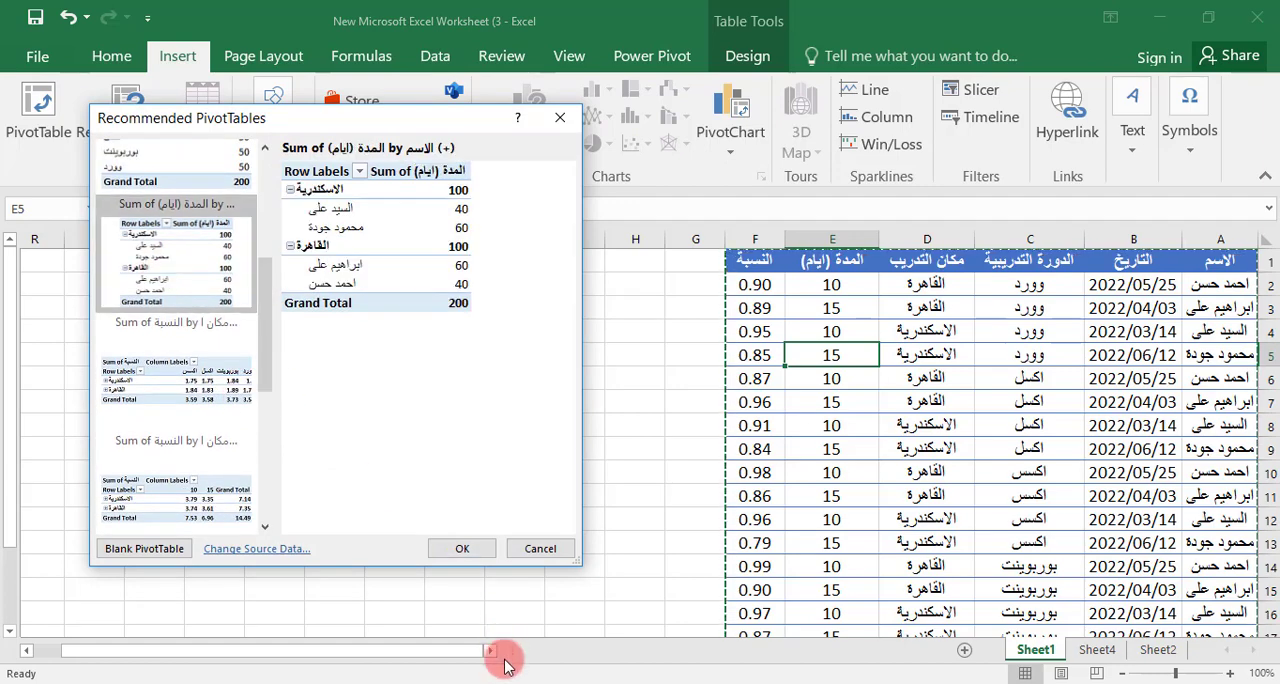
{"action": "left_click", "coordinate": [452, 550]}
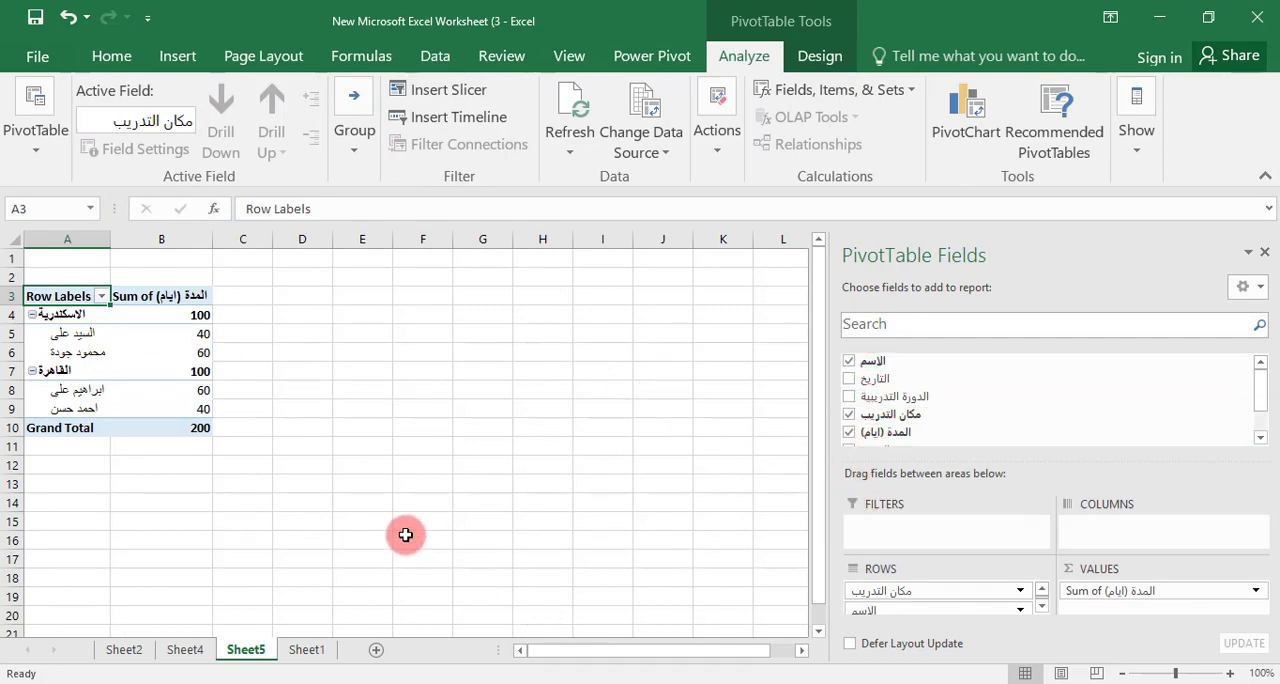
{"action": "left_click", "coordinate": [305, 651]}
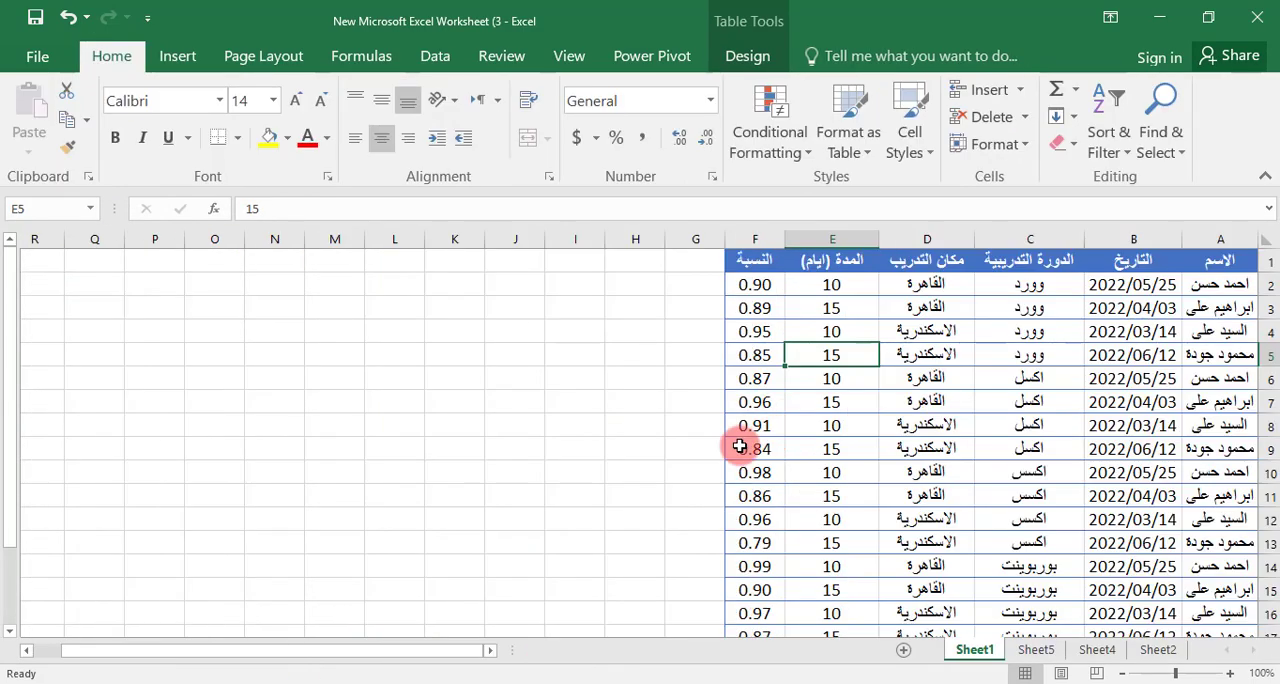